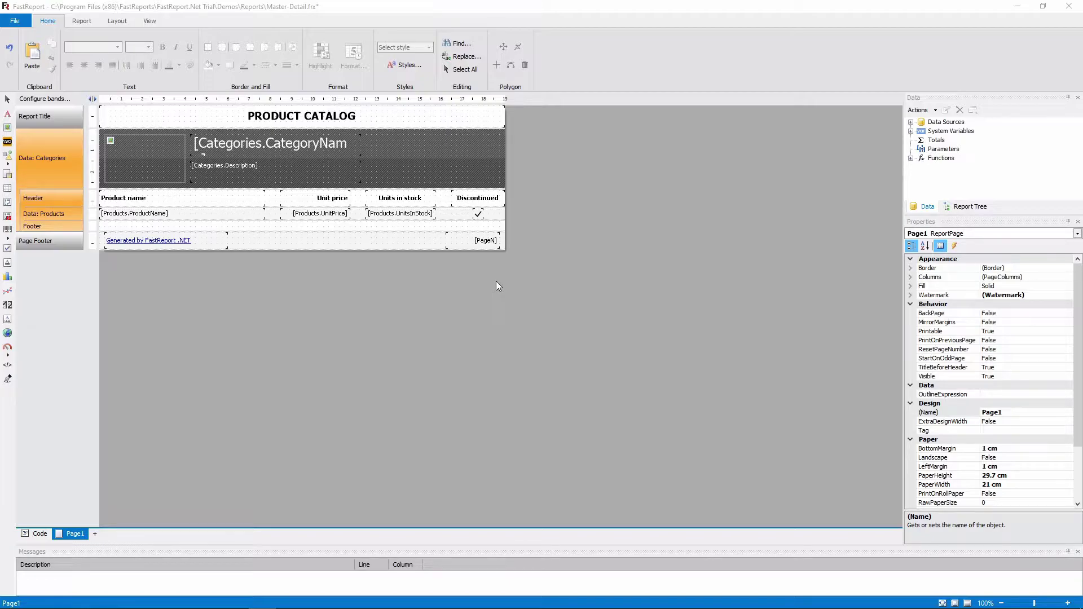
Preview the report, look through its pages down to the last one, and close the preview.
click(82, 21)
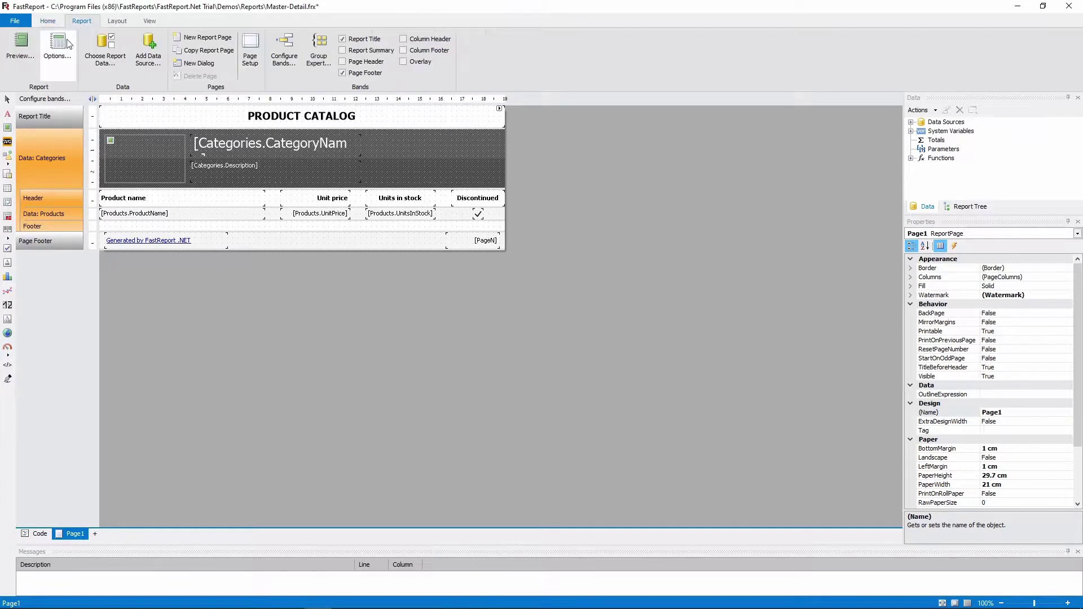
click(20, 54)
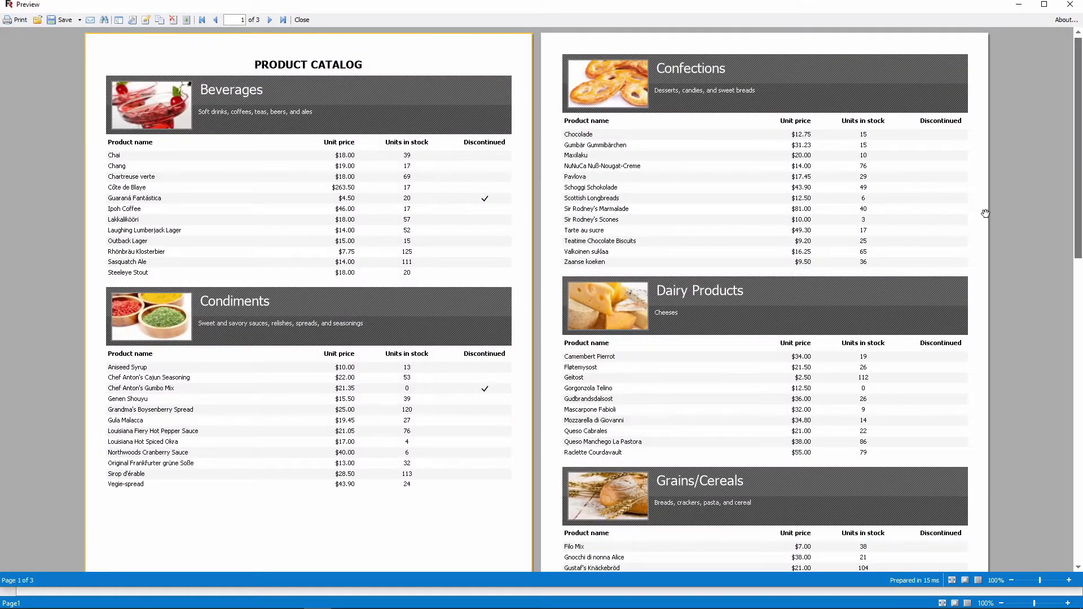
drag(1076, 135, 1063, 394)
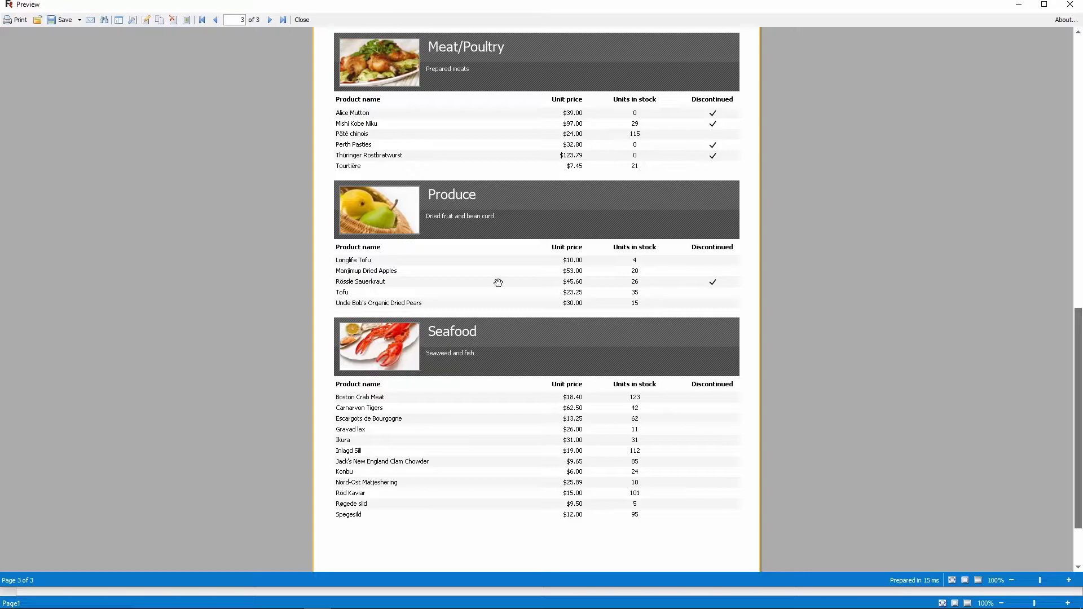
click(301, 20)
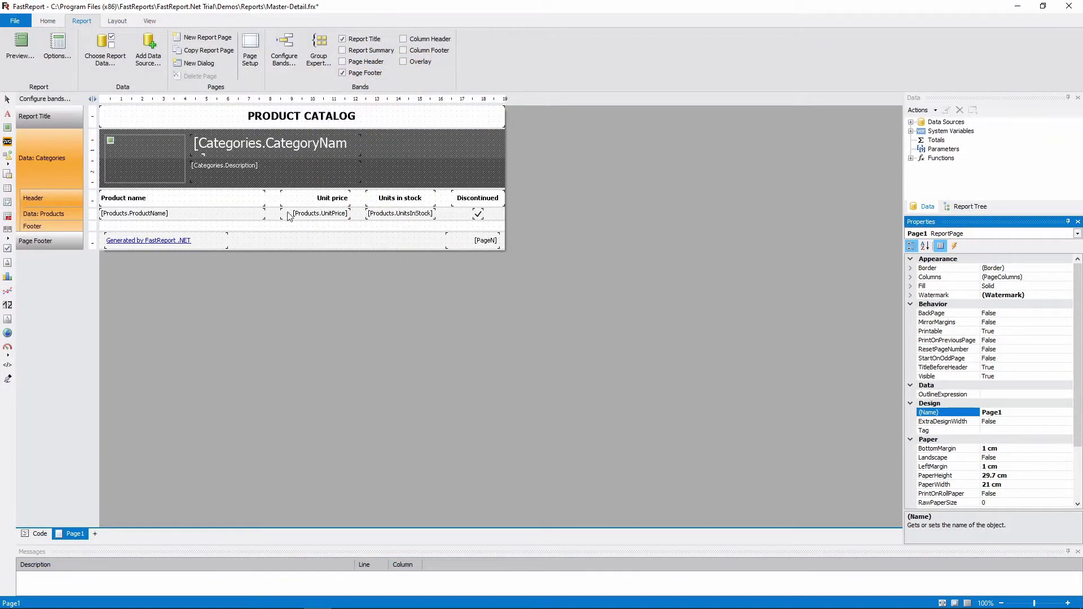
click(278, 296)
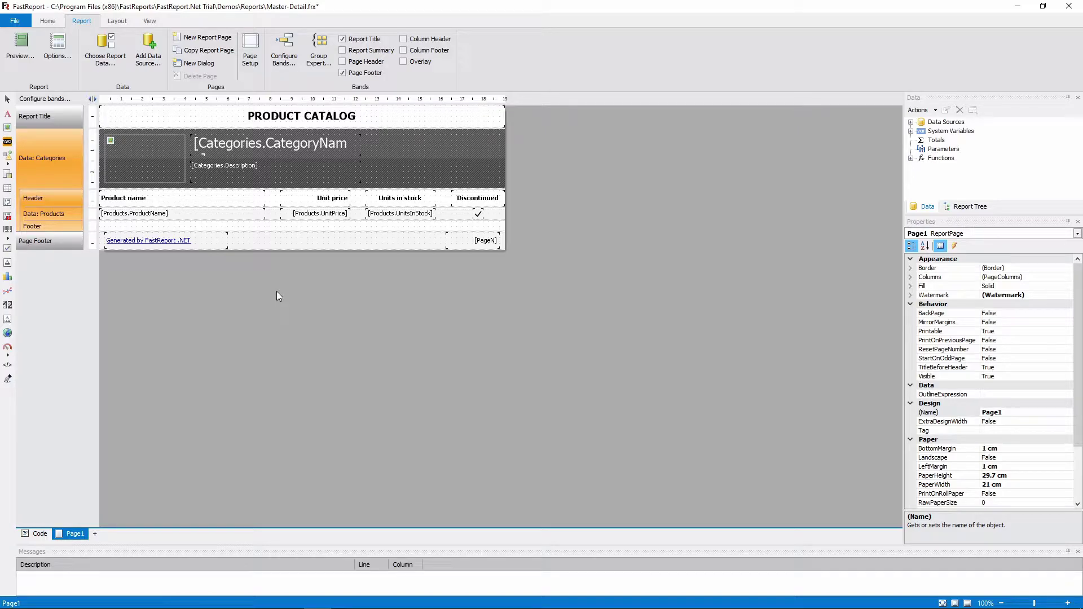
Add a new dialog form to the report and preview the report, accepting the dialog with OK.
click(197, 63)
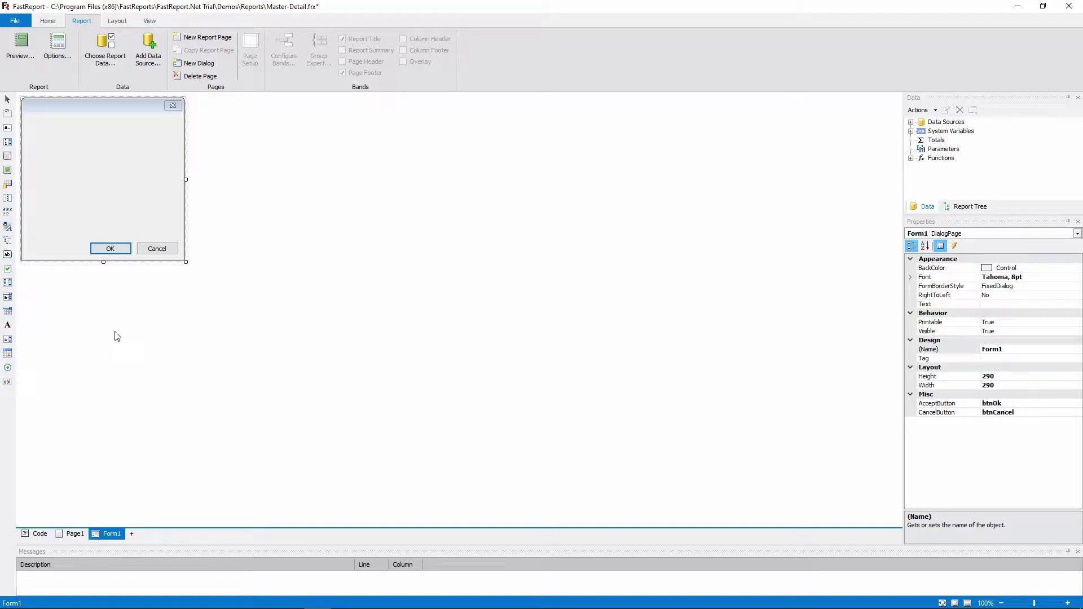
click(21, 51)
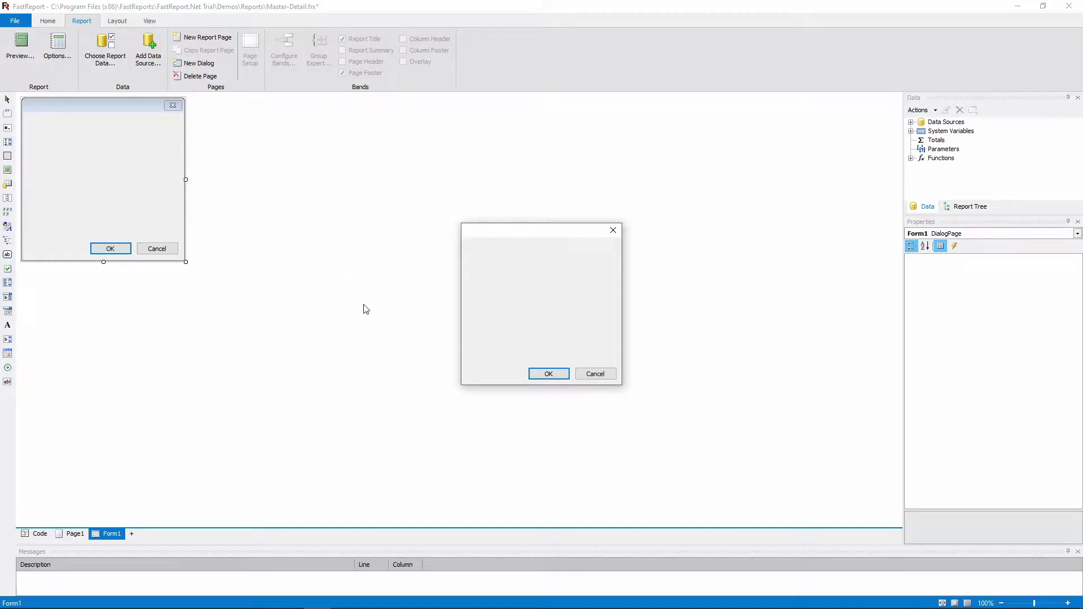
click(563, 375)
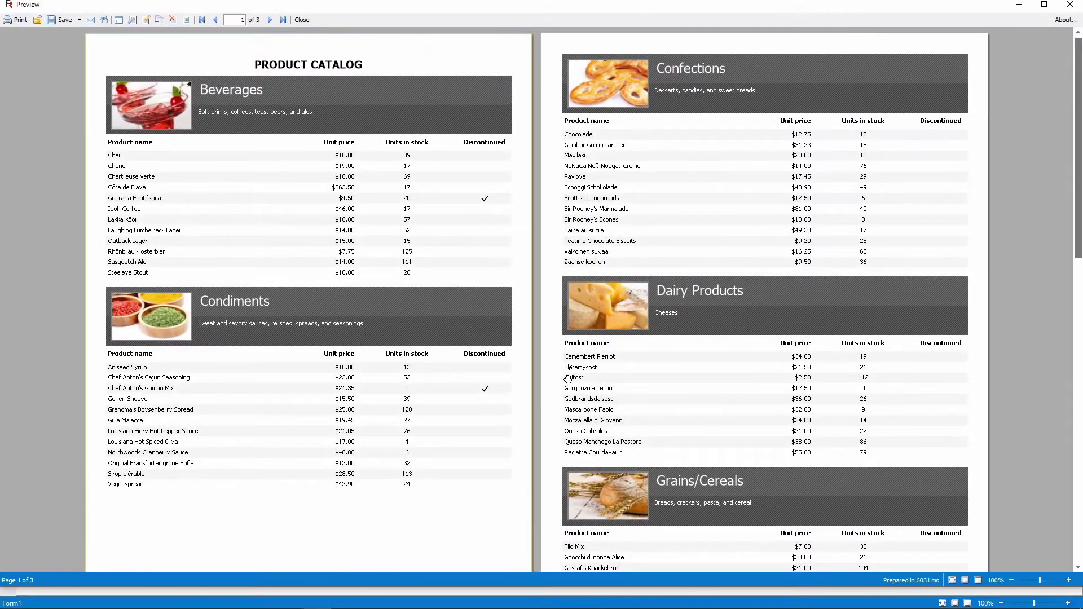
click(301, 20)
Preview the report two more times, dismissing the dialog once with Cancel and once by closing its window.
click(21, 51)
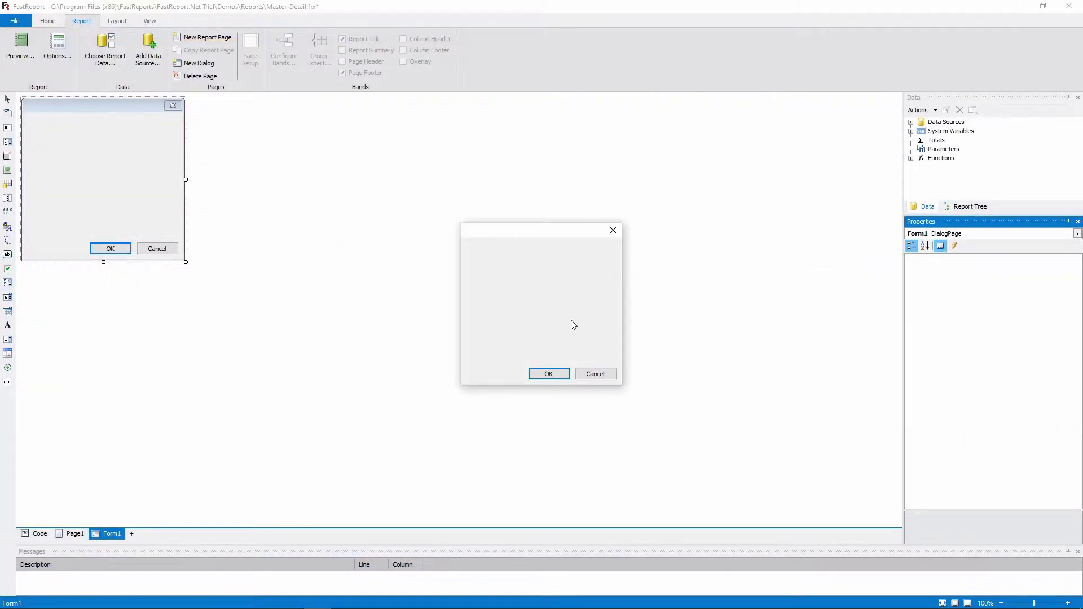
click(595, 374)
click(20, 48)
click(613, 230)
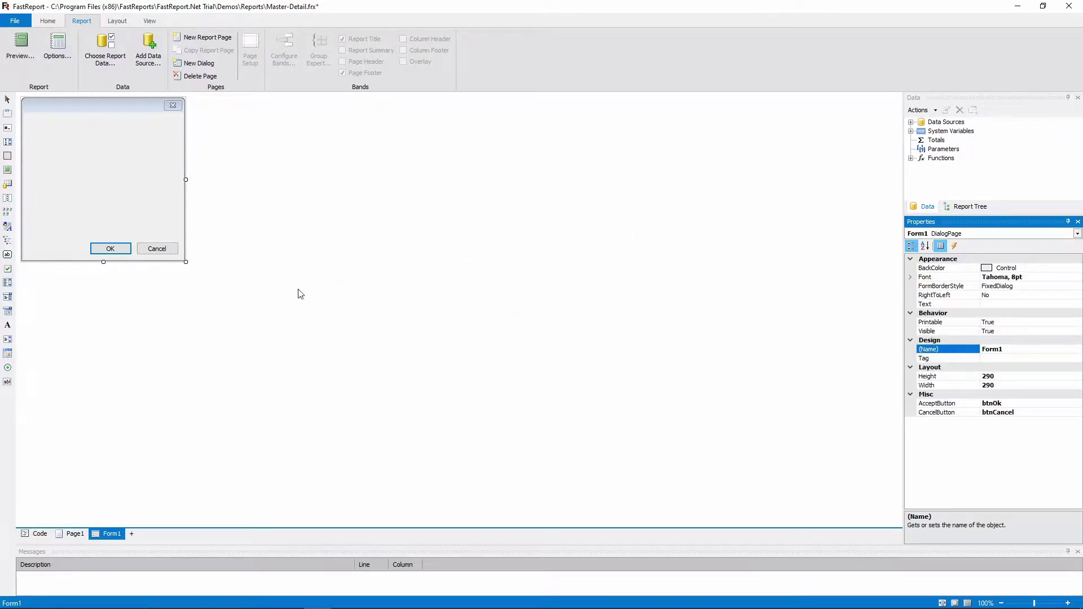
Try deleting the Cancel button from the dialog form and undo the deletion.
click(159, 247)
right_click(159, 246)
click(205, 318)
click(47, 20)
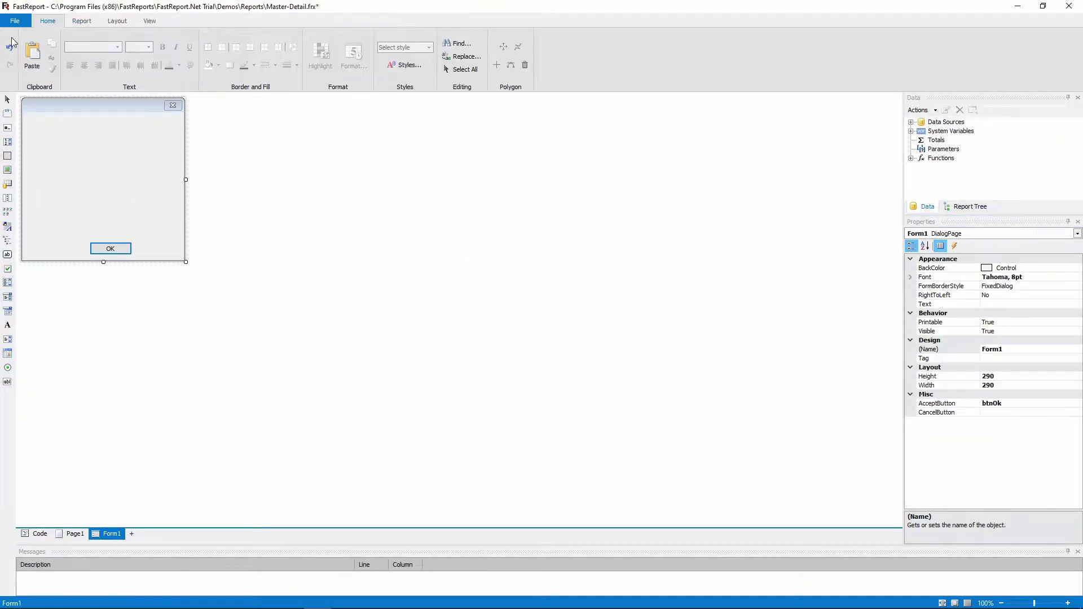
click(9, 47)
Examine the DialogResult options of the form's Cancel button.
click(160, 250)
click(939, 331)
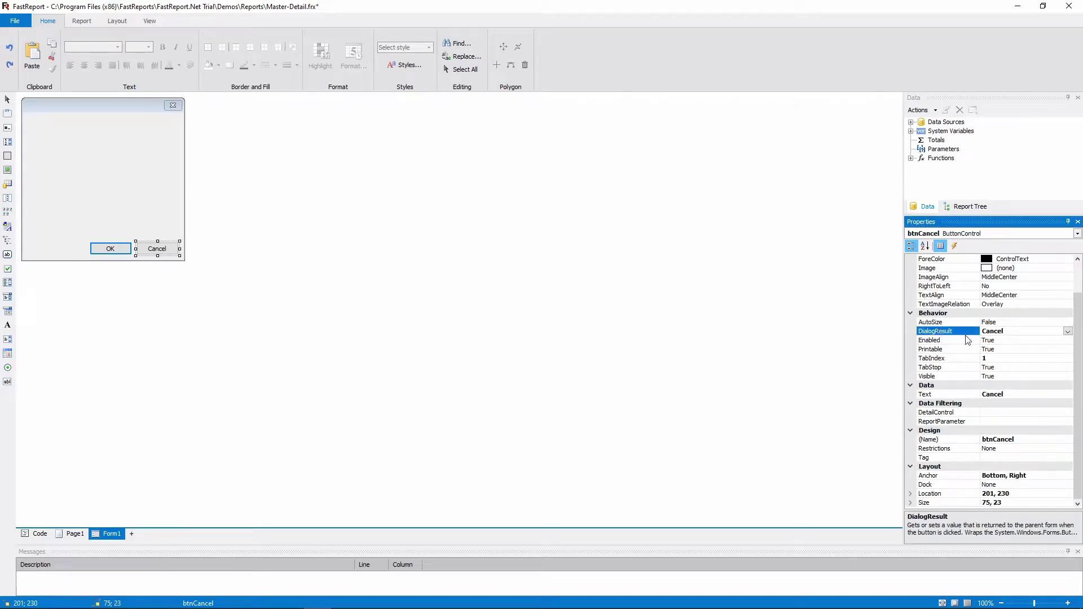
click(1068, 331)
click(768, 359)
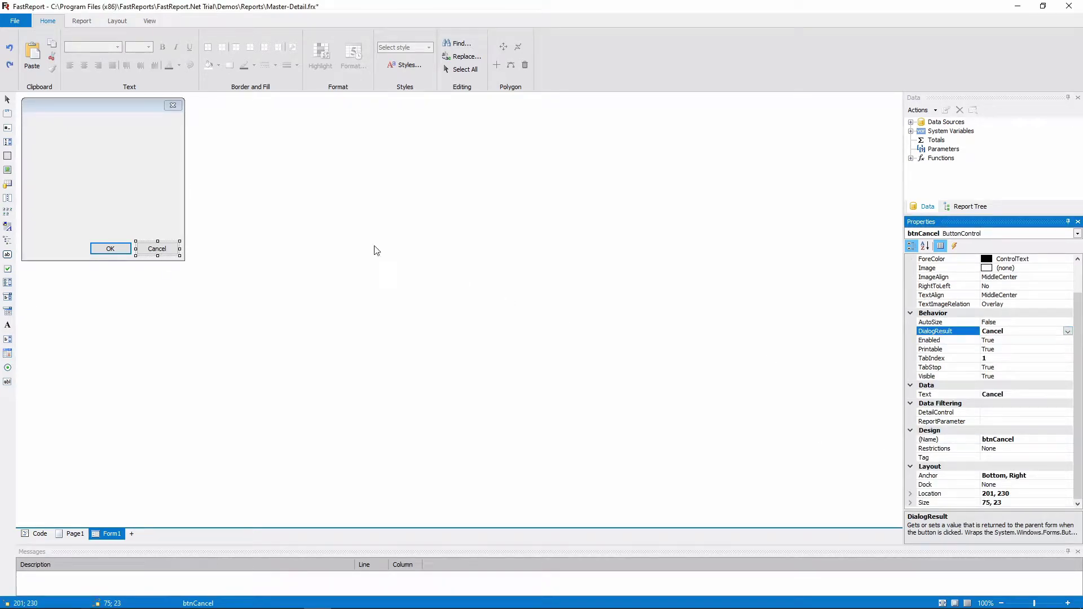
Try deleting the OK button from the dialog form and undo the deletion.
click(110, 249)
right_click(125, 249)
click(152, 317)
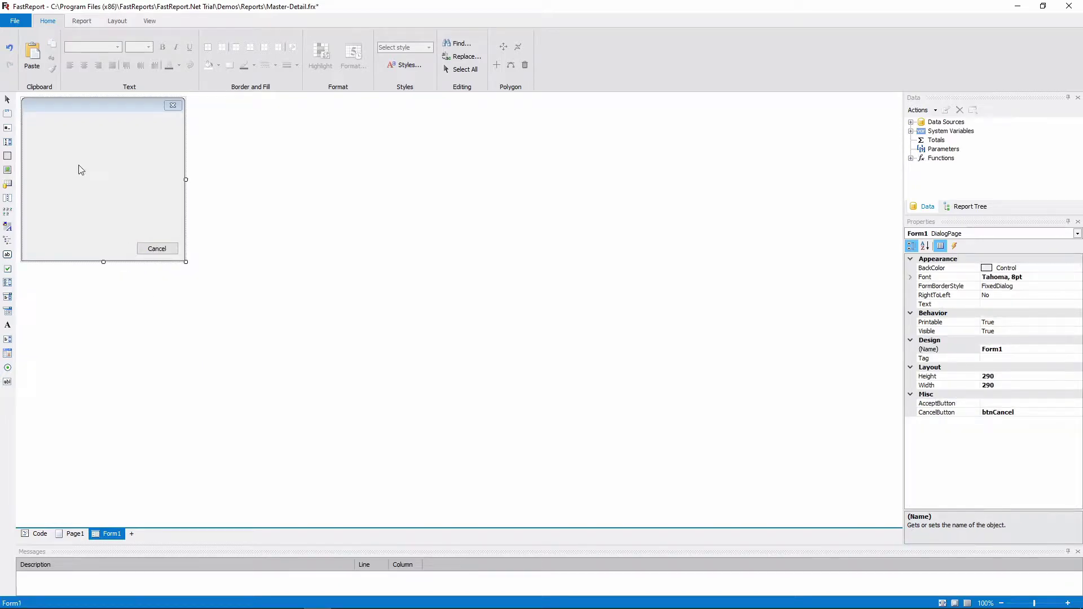
click(9, 48)
Place an extra button above the OK button at 100; 168 and set its DialogResult to Cancel.
click(7, 255)
click(79, 207)
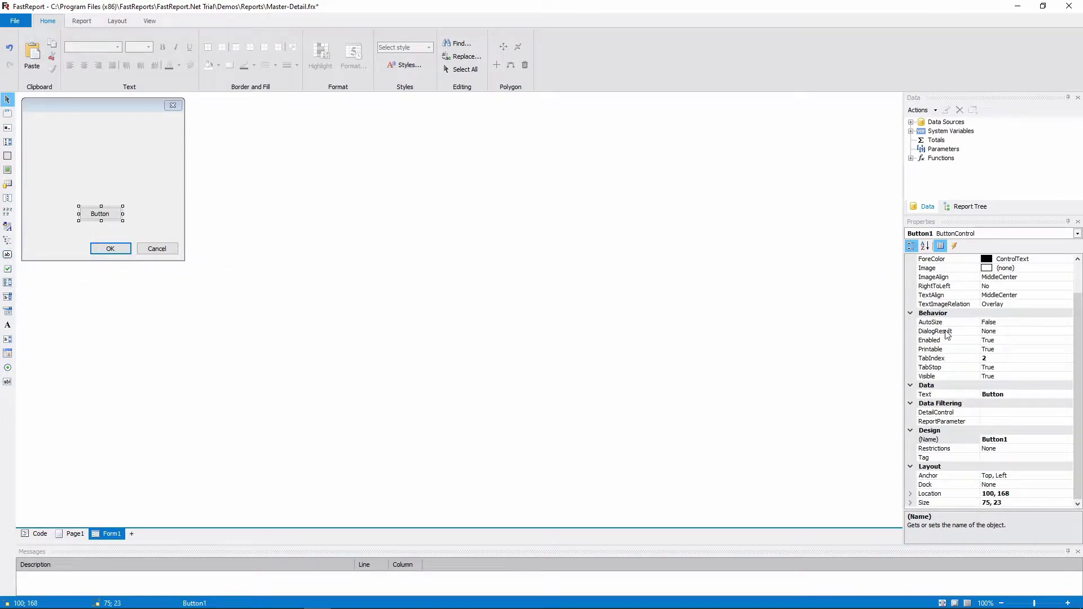
click(946, 332)
click(1068, 332)
click(1040, 359)
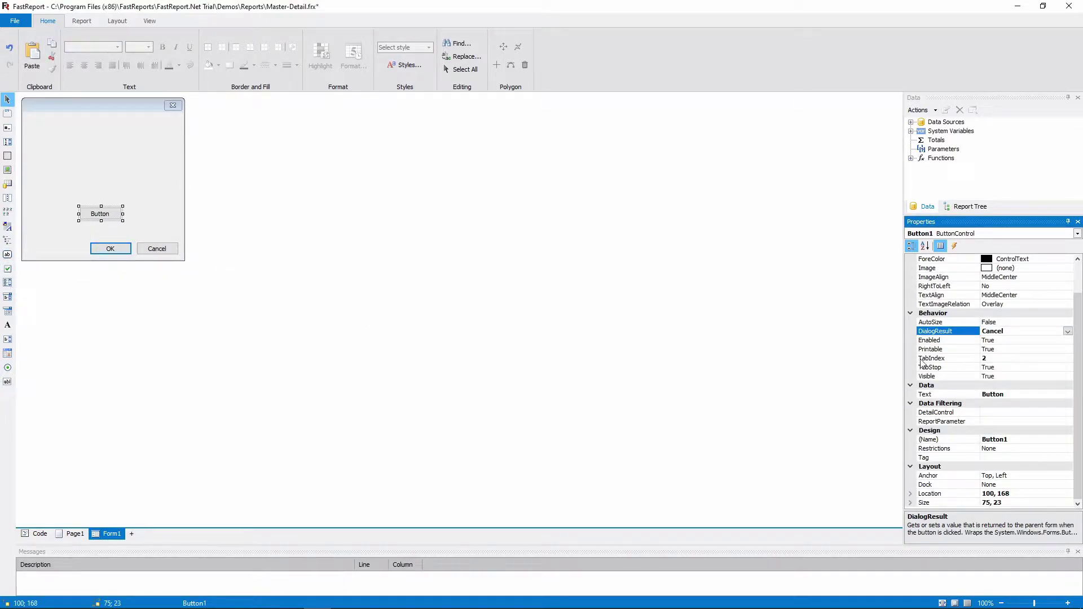
Delete the extra button placed above the OK button.
click(96, 214)
right_click(93, 217)
click(133, 287)
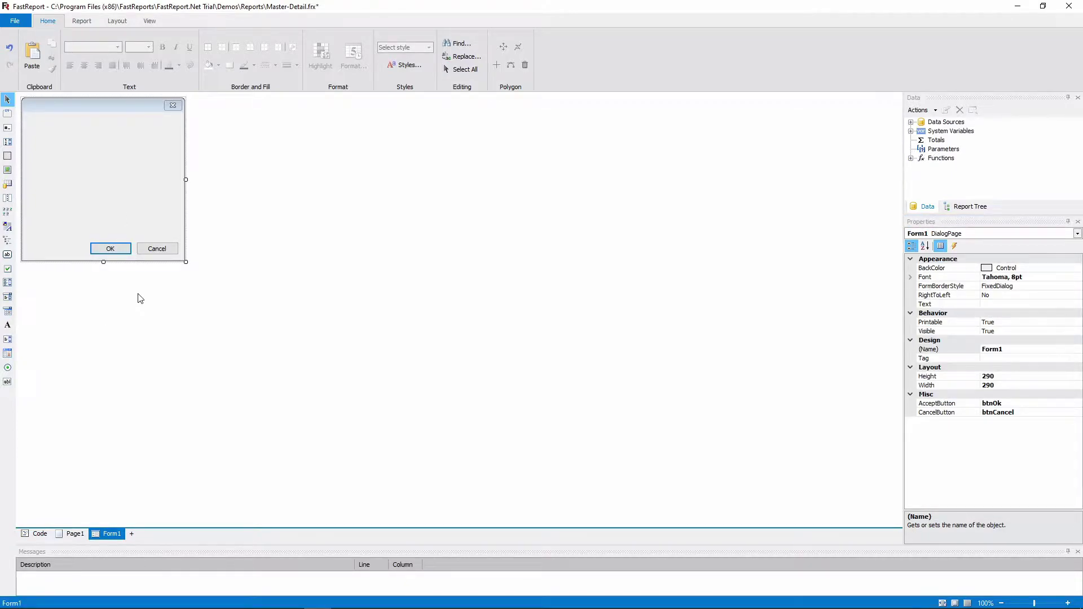
Place a text box on the form at 56; 112 and preview the report, clearing the box's text before accepting the dialog.
click(7, 381)
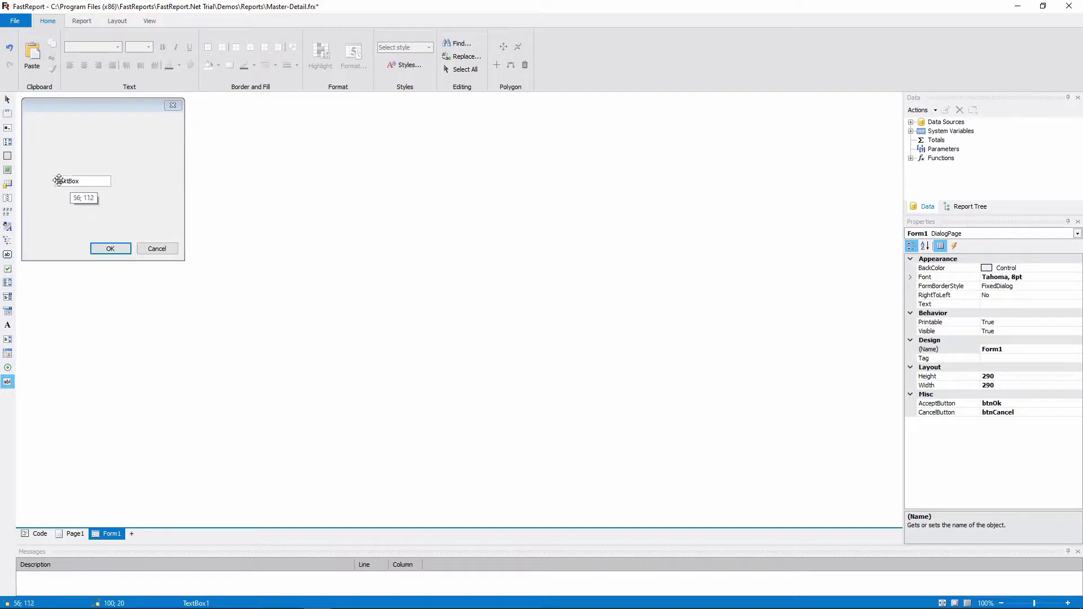
click(58, 179)
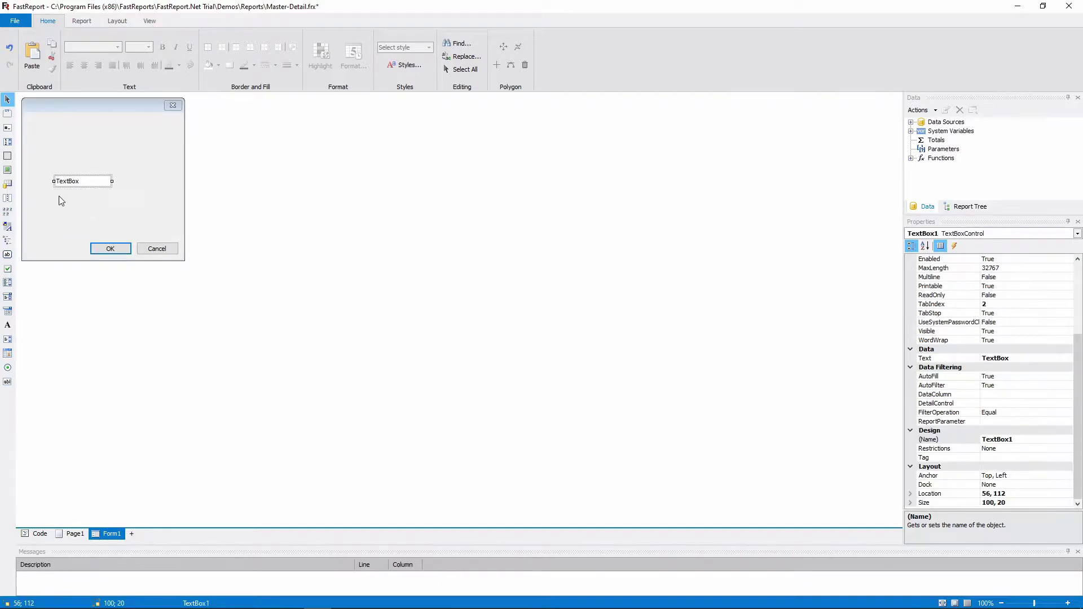
click(81, 21)
click(21, 48)
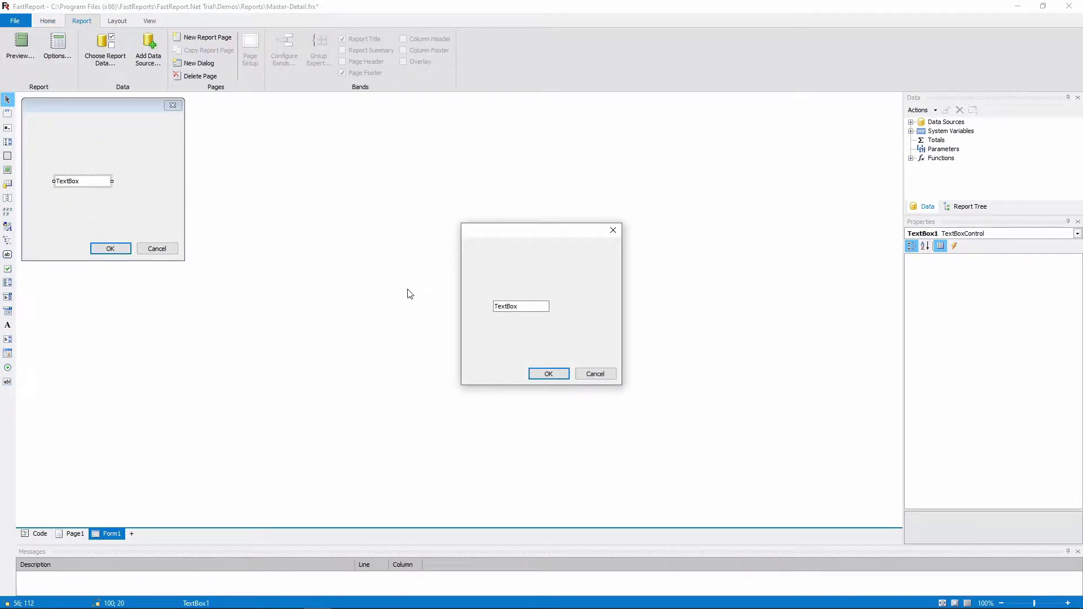
drag(507, 307, 532, 310)
key(BackSpace)
click(548, 375)
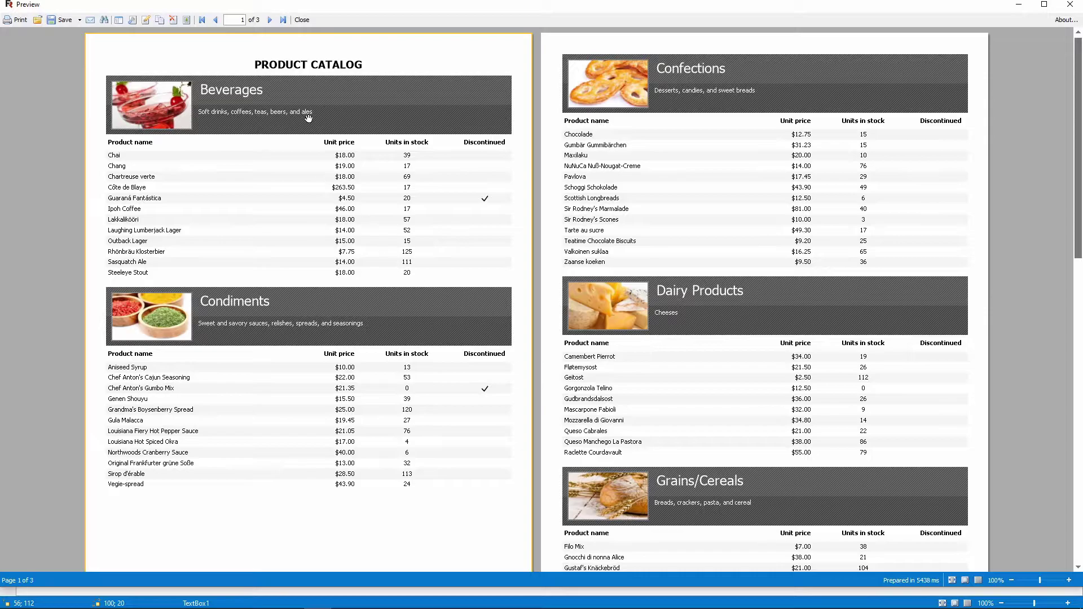
click(304, 20)
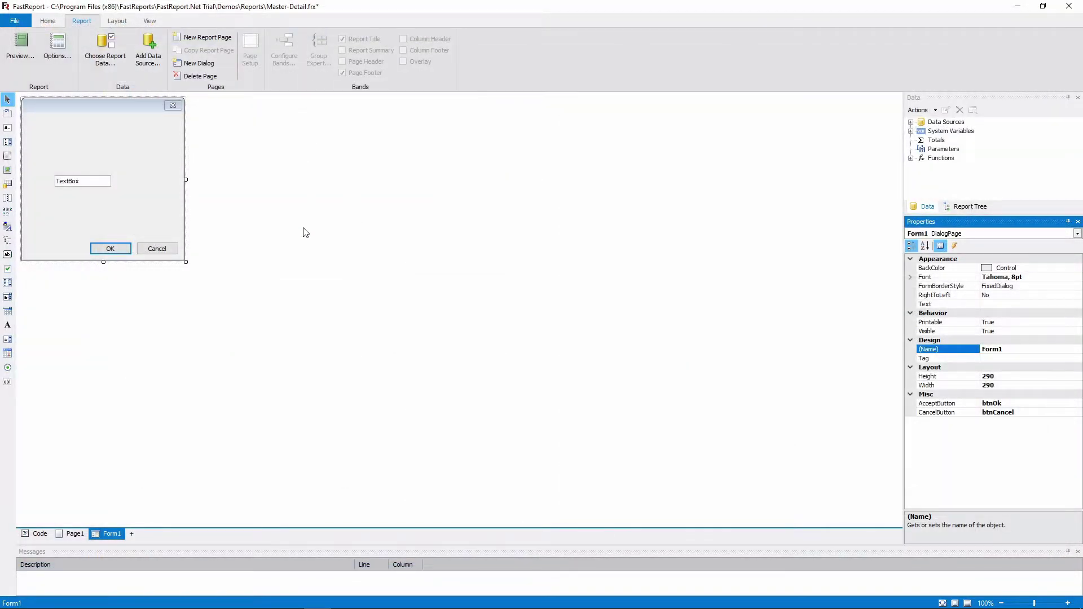
Clear the default Text property of the form's text box.
click(76, 182)
click(1010, 359)
double_click(1009, 359)
key(BackSpace)
key(Return)
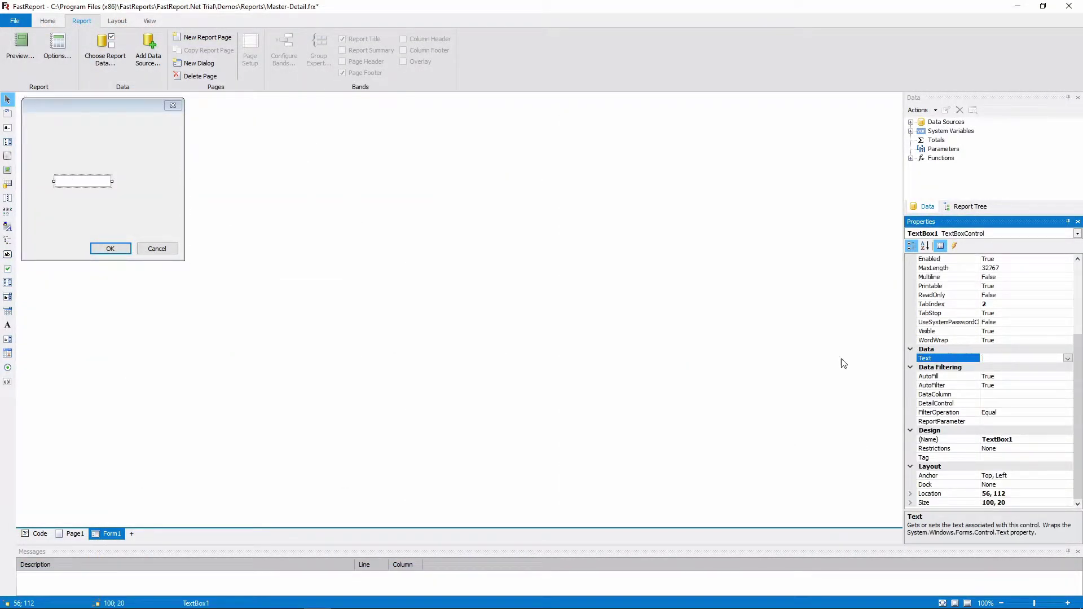
Add a label above the text box and move both controls to the form's upper-left corner, with the label at 16; 12.
click(7, 325)
click(56, 162)
drag(104, 201, 61, 164)
drag(63, 165, 41, 122)
Shrink the dialog form to about 286 wide and 134 high.
click(141, 214)
drag(187, 262, 184, 174)
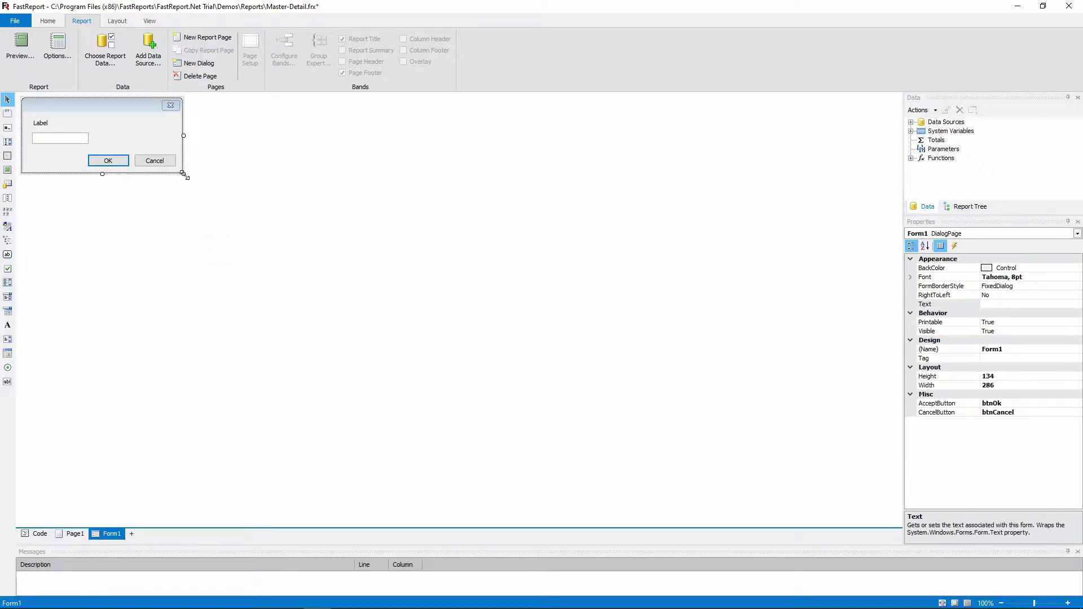
Set the label's text to "Report title:".
click(40, 123)
double_click(1002, 385)
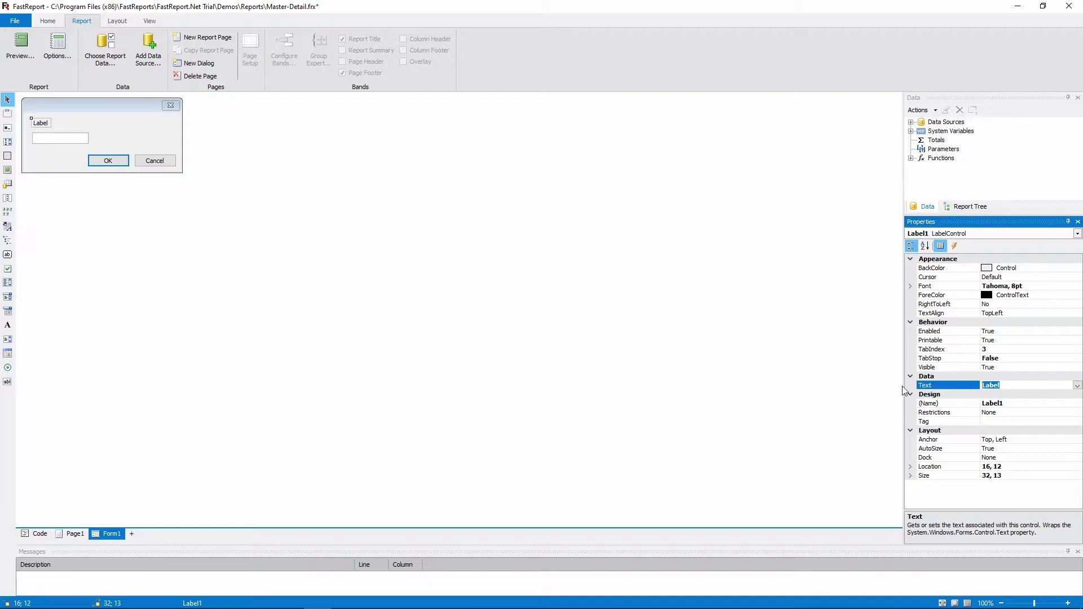
text(Report title:)
key(Return)
Widen the text box across nearly the full form and reduce the form's height to about 126.
click(79, 139)
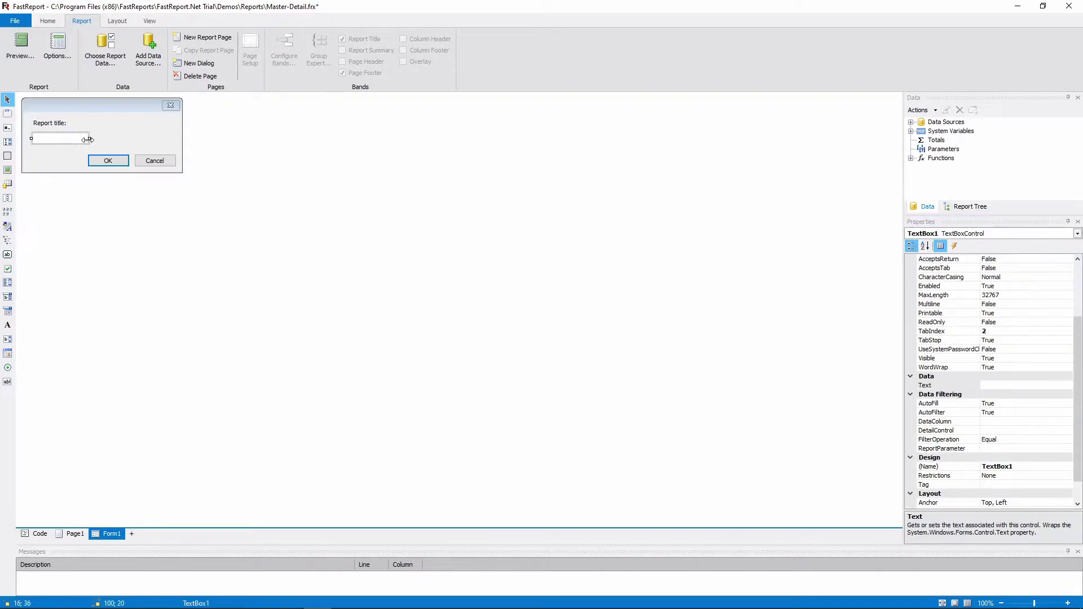
drag(88, 138, 177, 138)
click(148, 170)
drag(103, 174, 102, 169)
Preview the redesigned dialog and close it without accepting.
click(25, 63)
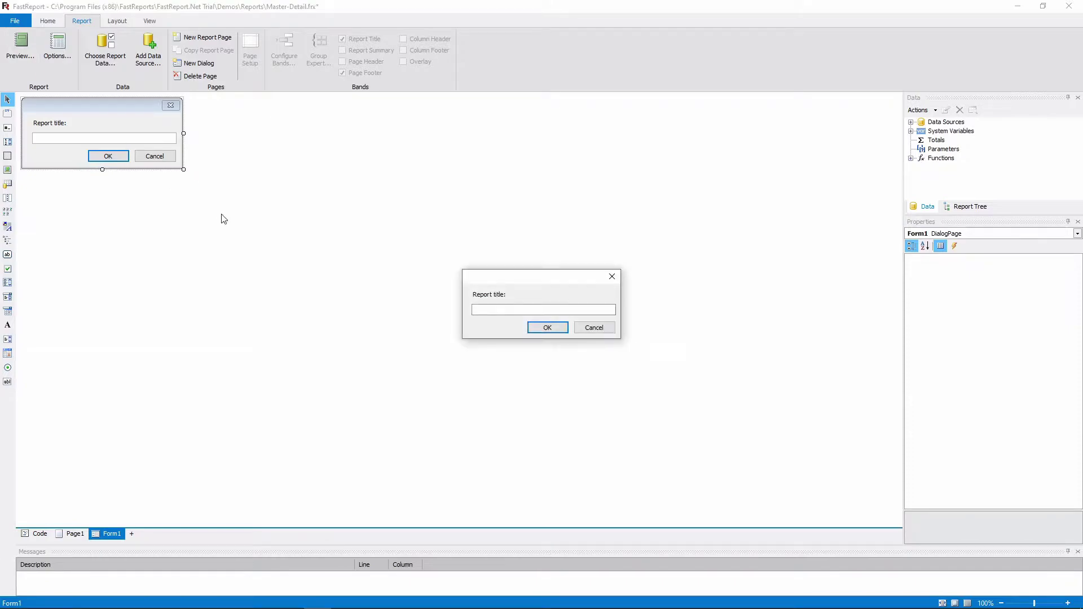
click(612, 276)
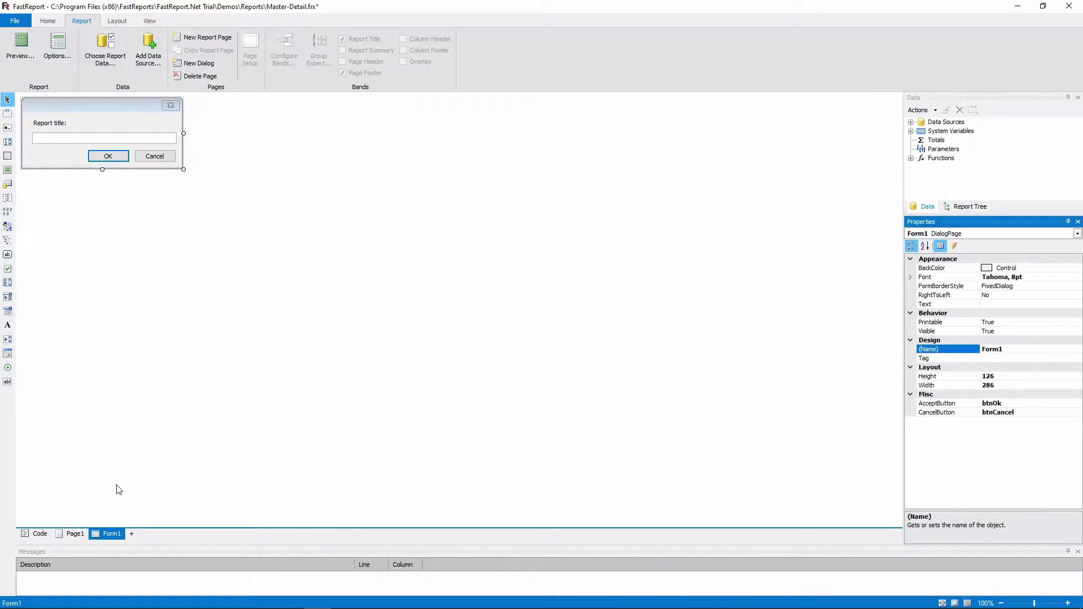
On Page1, replace the report title text PRODUCT CATALOG with the dialog control expression [TextBox1.Text].
click(73, 534)
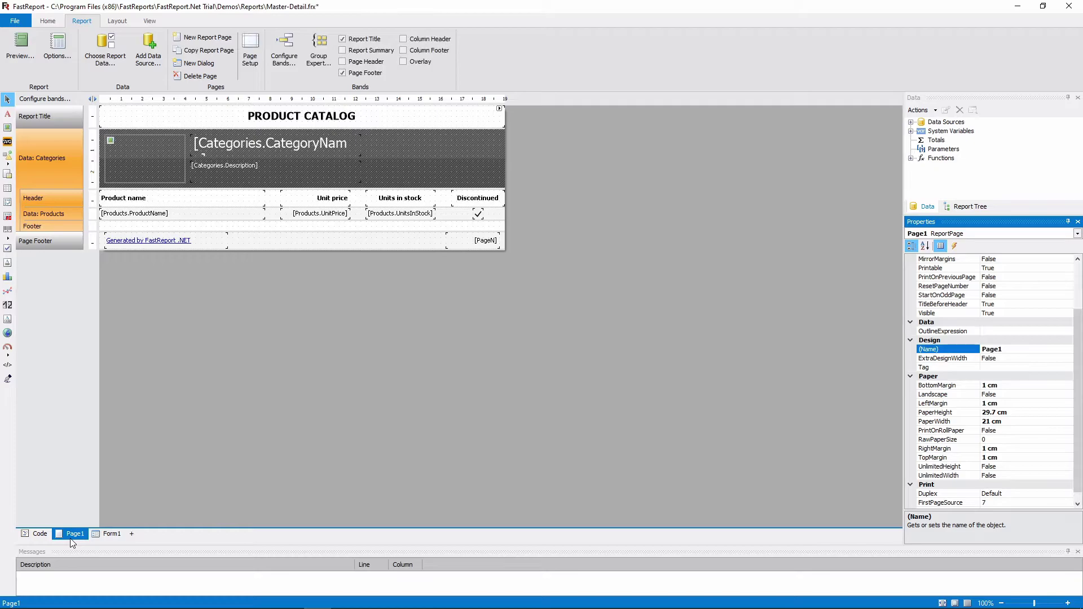
click(347, 117)
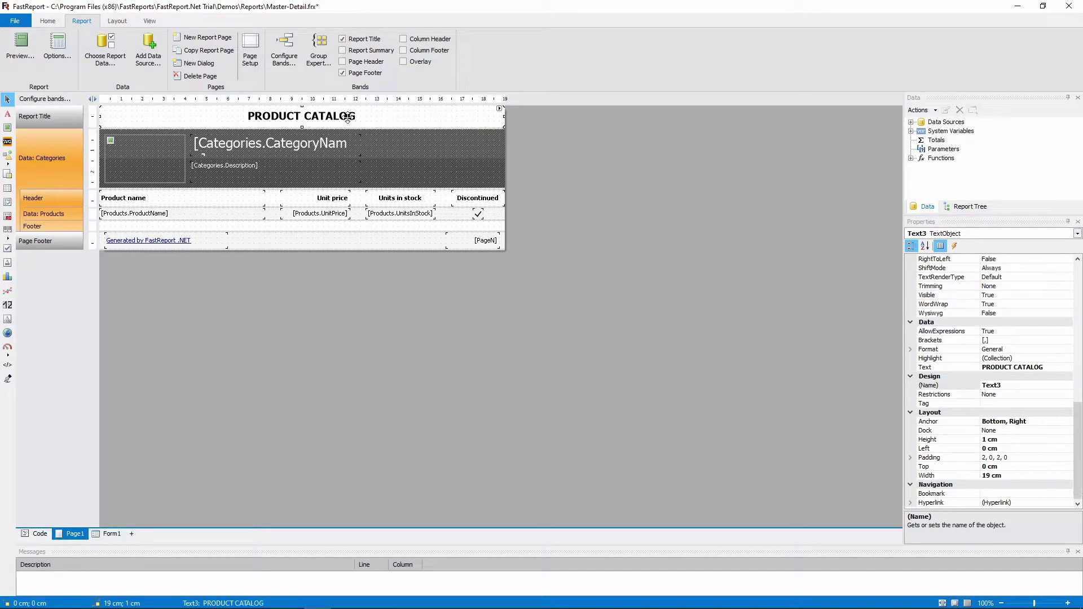
double_click(349, 118)
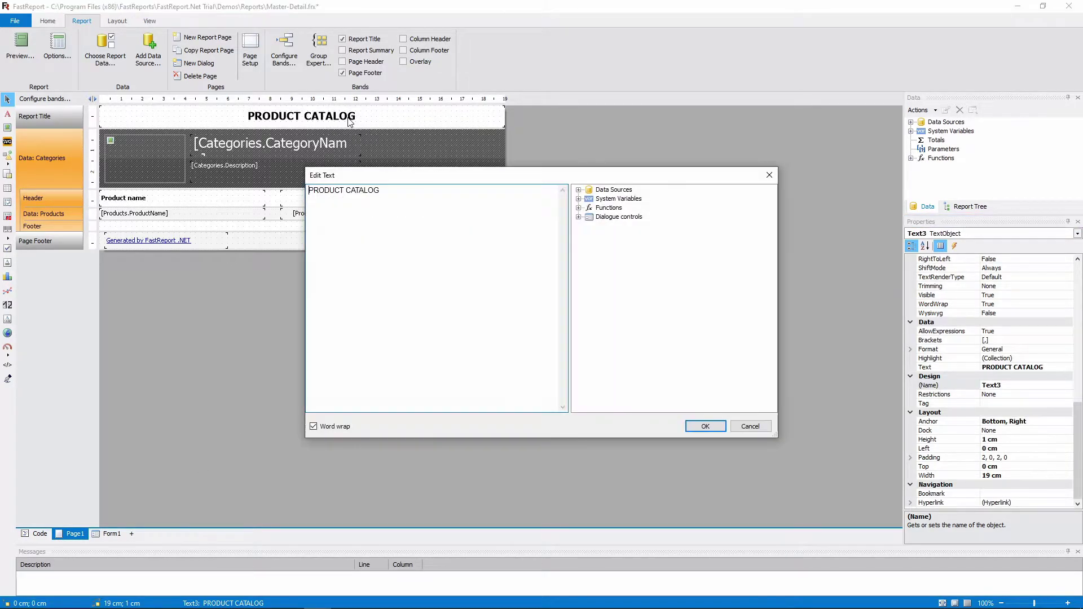
key(ctrl+a)
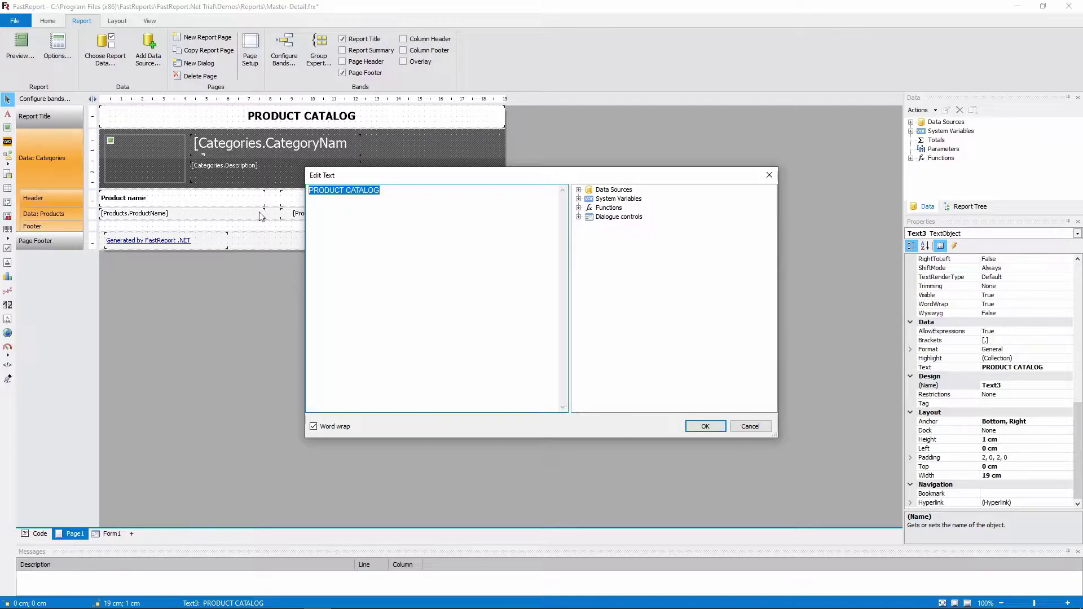
key(BackSpace)
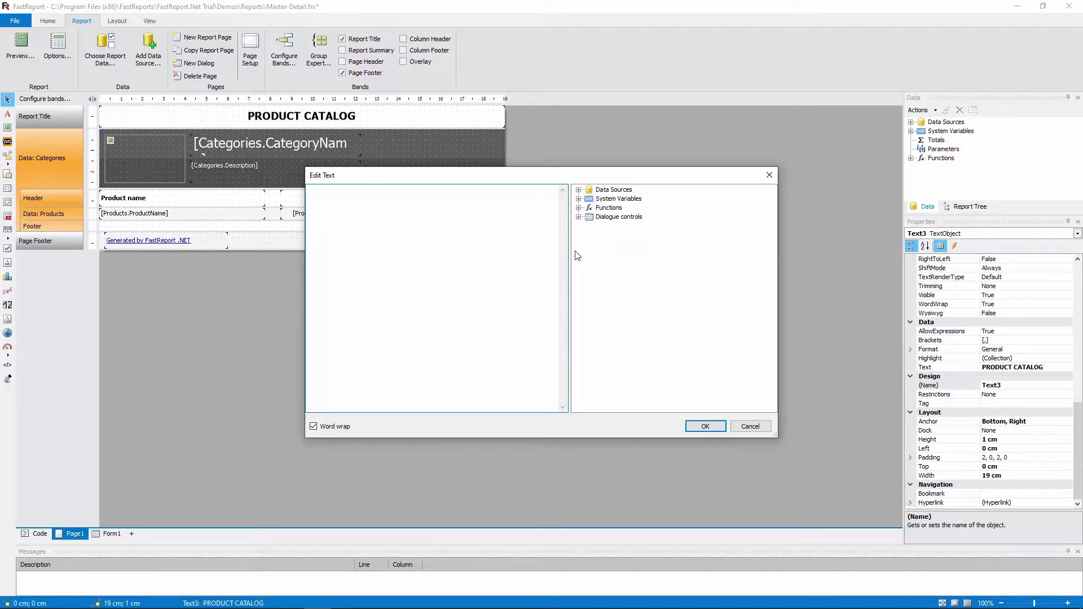
click(603, 218)
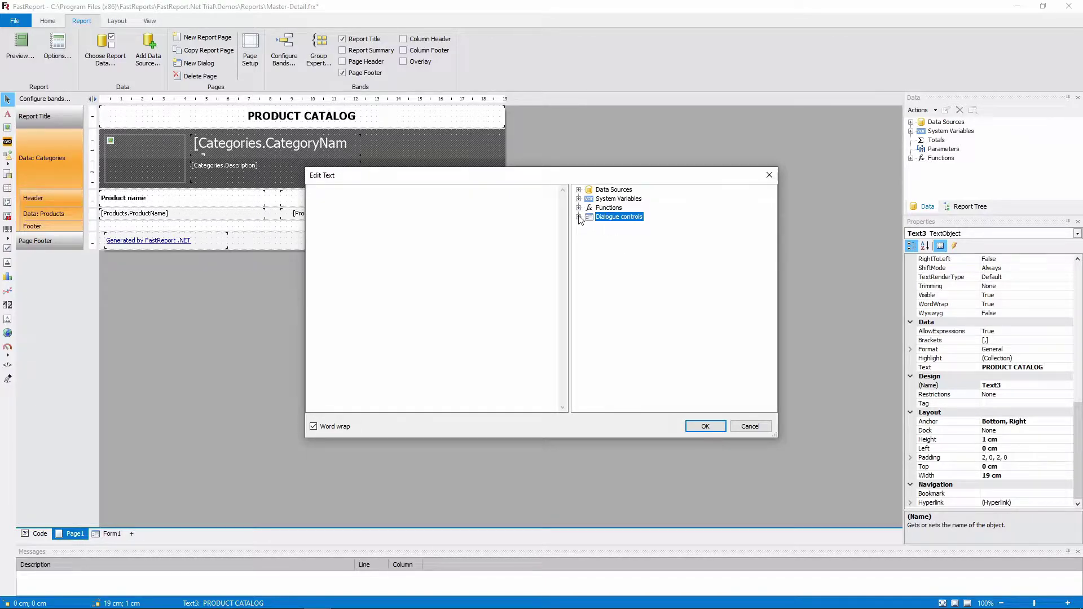
click(578, 216)
click(621, 228)
drag(621, 226, 445, 198)
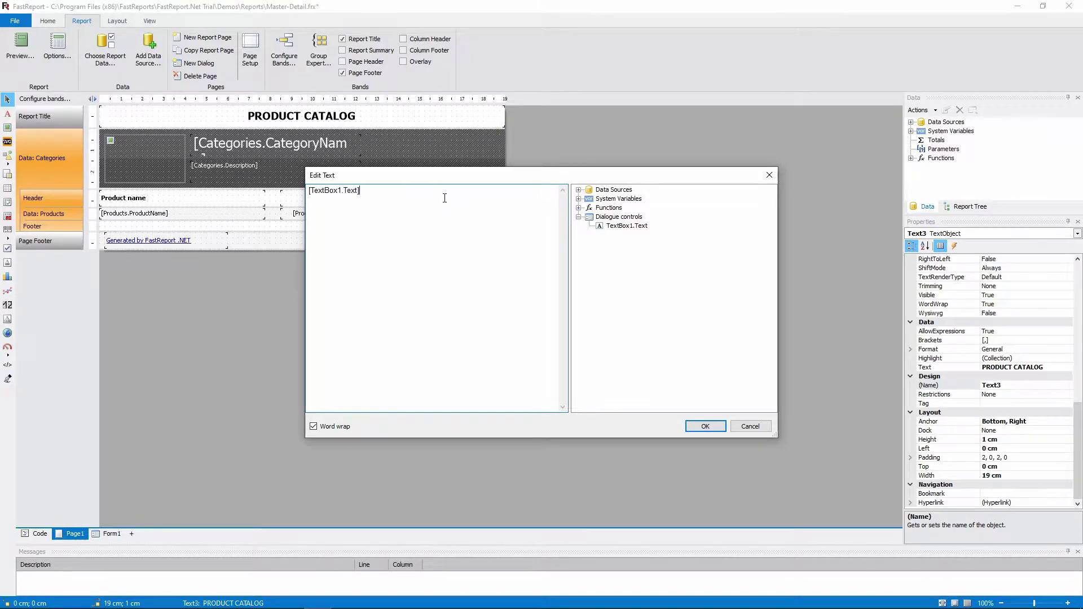
click(700, 426)
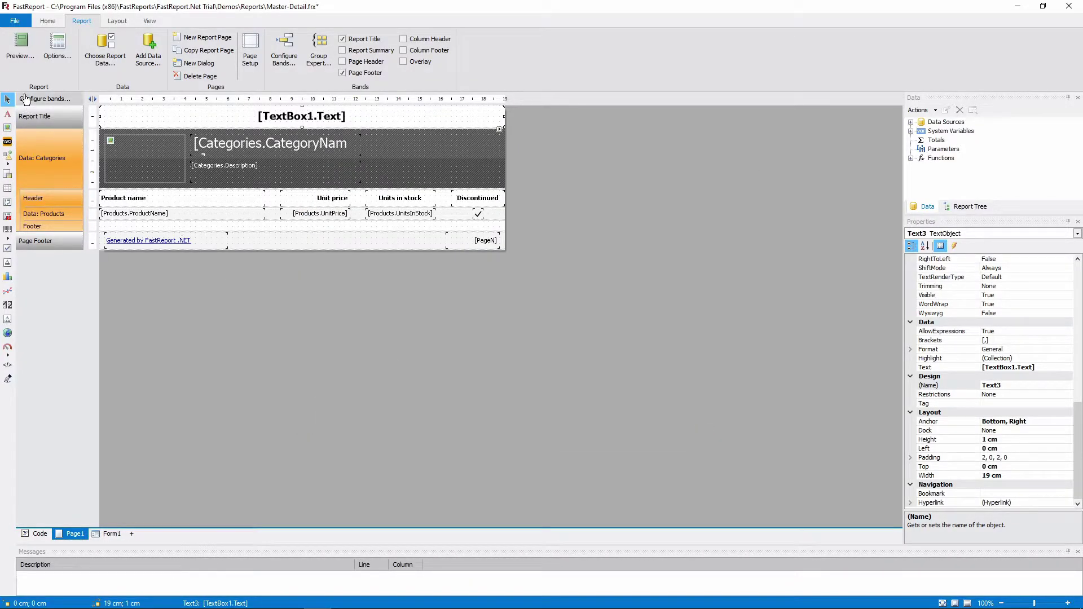
Preview the report with the dialog title "List of products and categories" and close the preview.
click(21, 46)
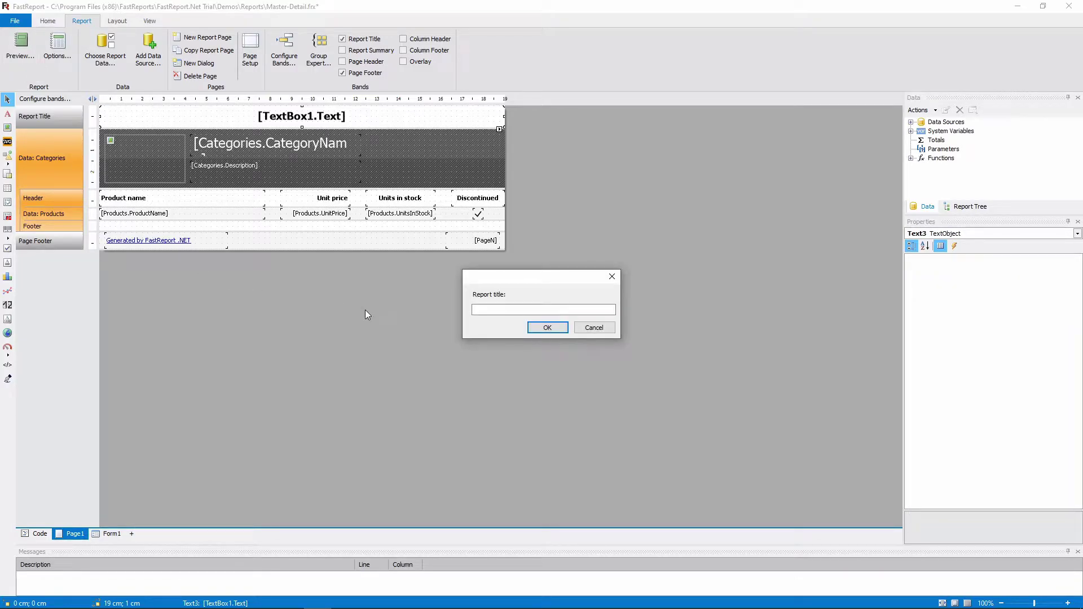
text(List of products and categories)
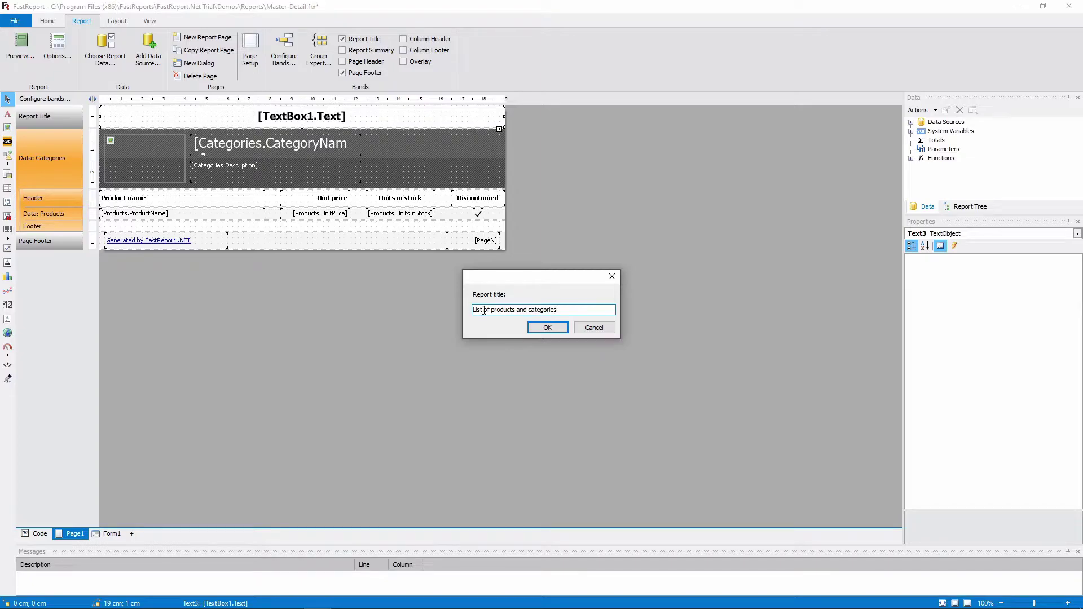
click(550, 326)
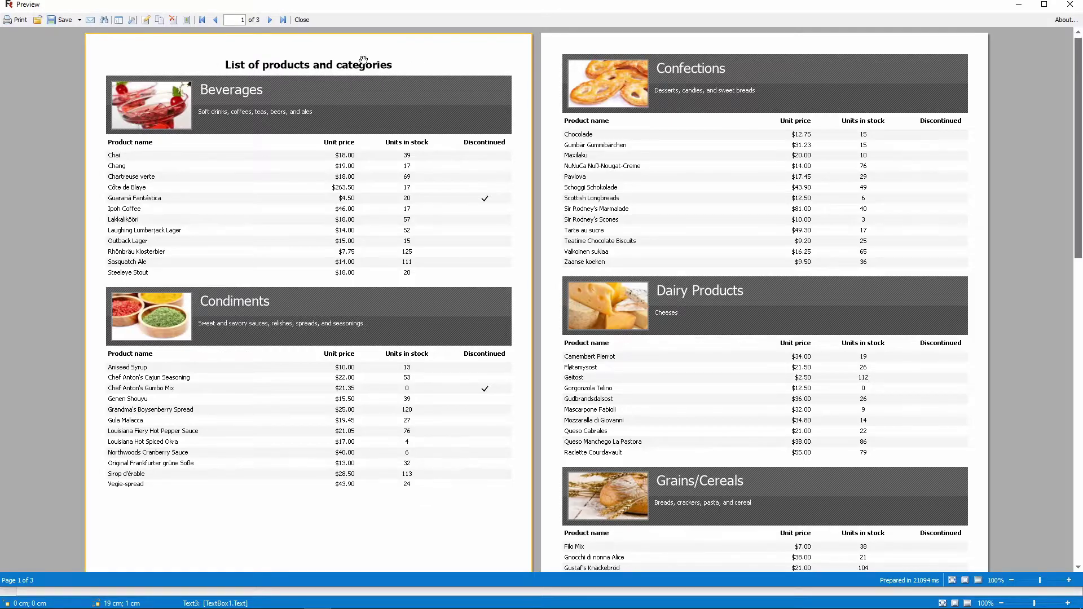
click(302, 20)
click(27, 30)
text(Sample text)
key(Return)
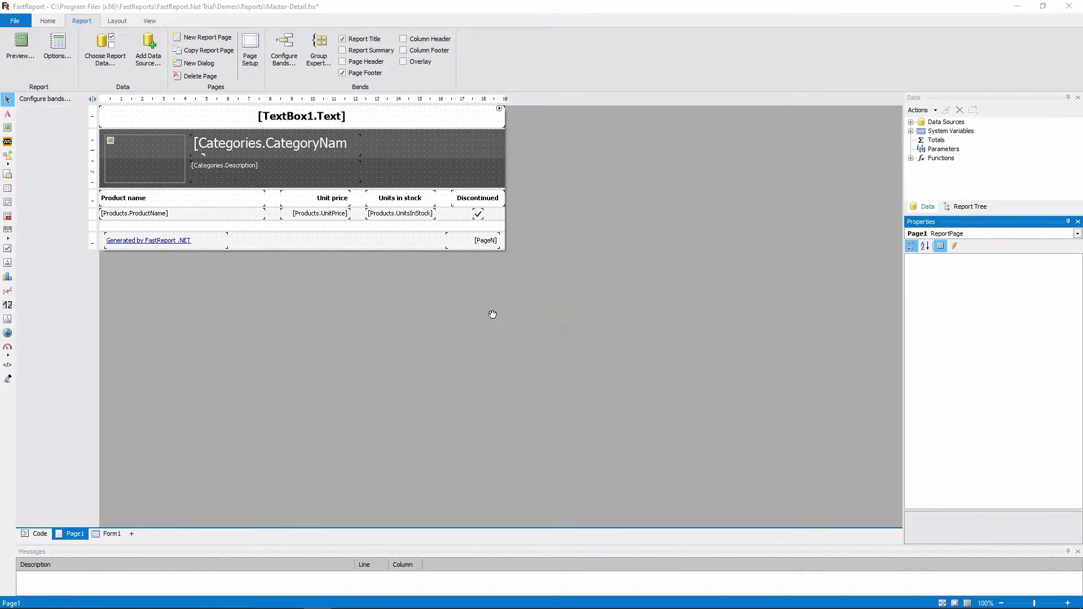
click(302, 19)
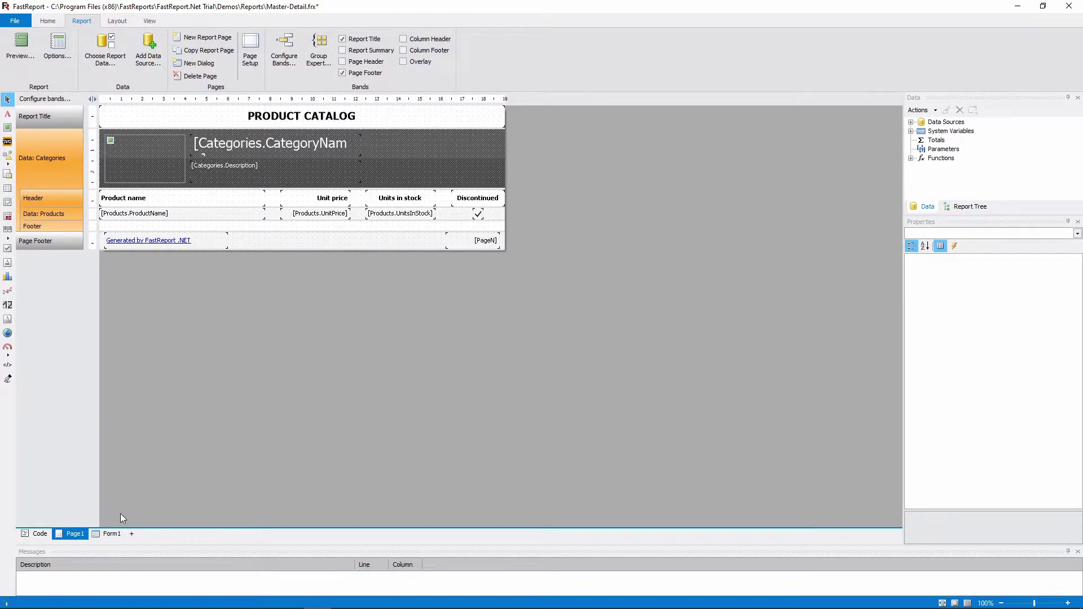
On Form1, delete the report title label and its text box and enlarge the form to about 334 by 258.
click(111, 534)
drag(99, 114, 48, 139)
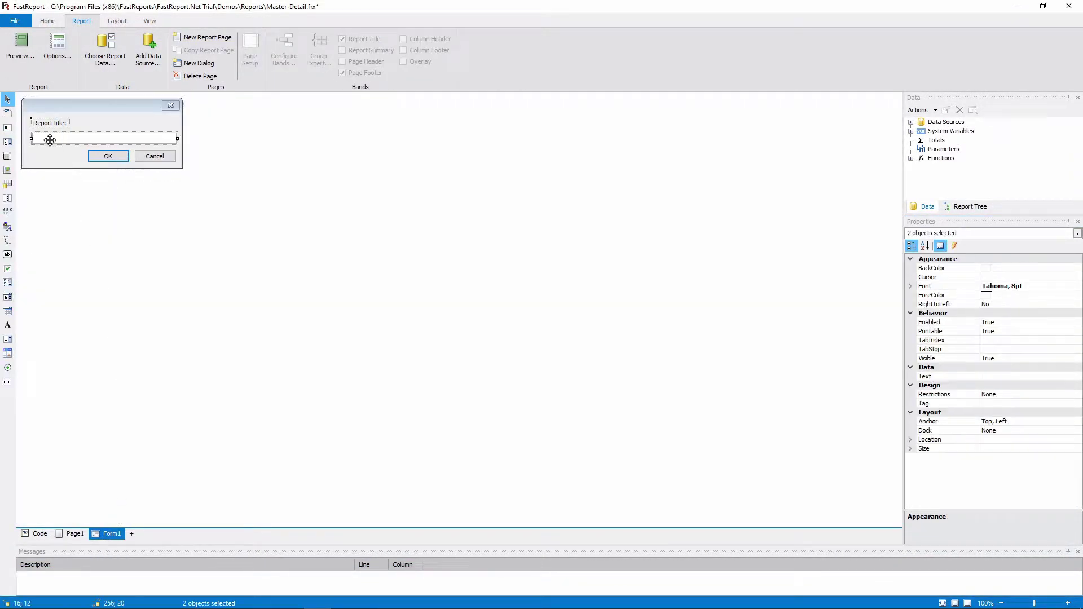
key(Delete)
drag(184, 169, 210, 244)
Add the CategoryName column of the Categories data source to the form's upper area as a ComboBox.
click(911, 122)
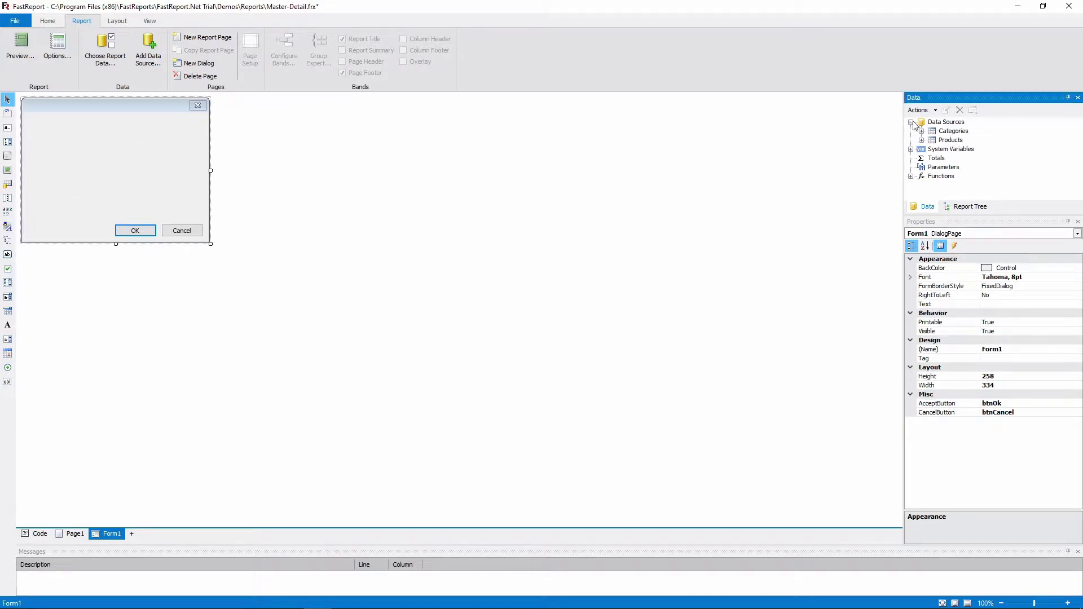
click(922, 131)
click(970, 150)
drag(972, 150, 44, 130)
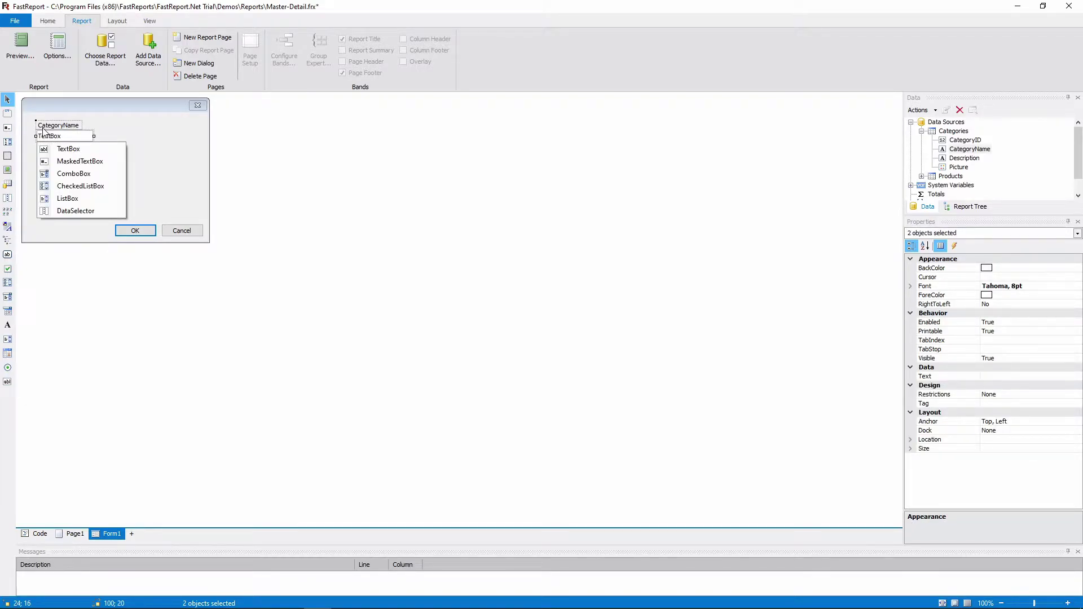
click(76, 173)
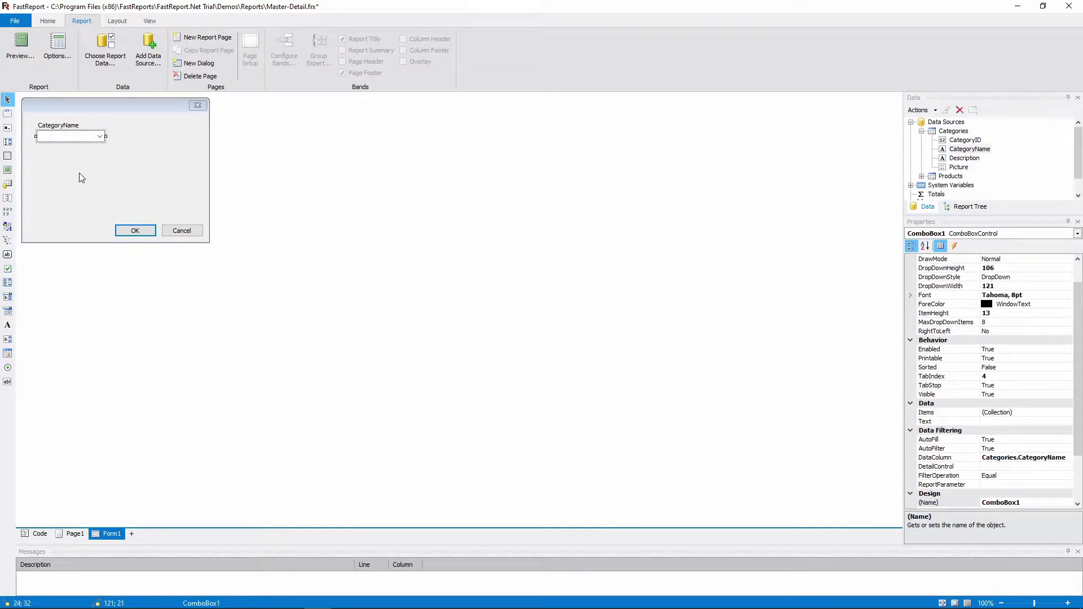
Preview the report filtered to the Meat/Poultry category and close the preview.
click(23, 60)
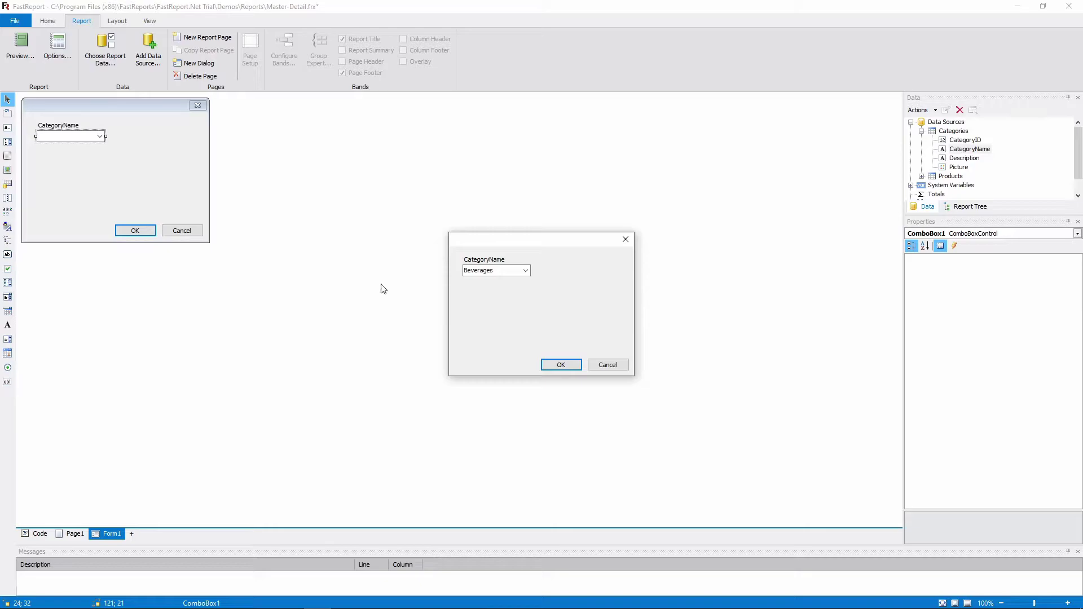
click(525, 273)
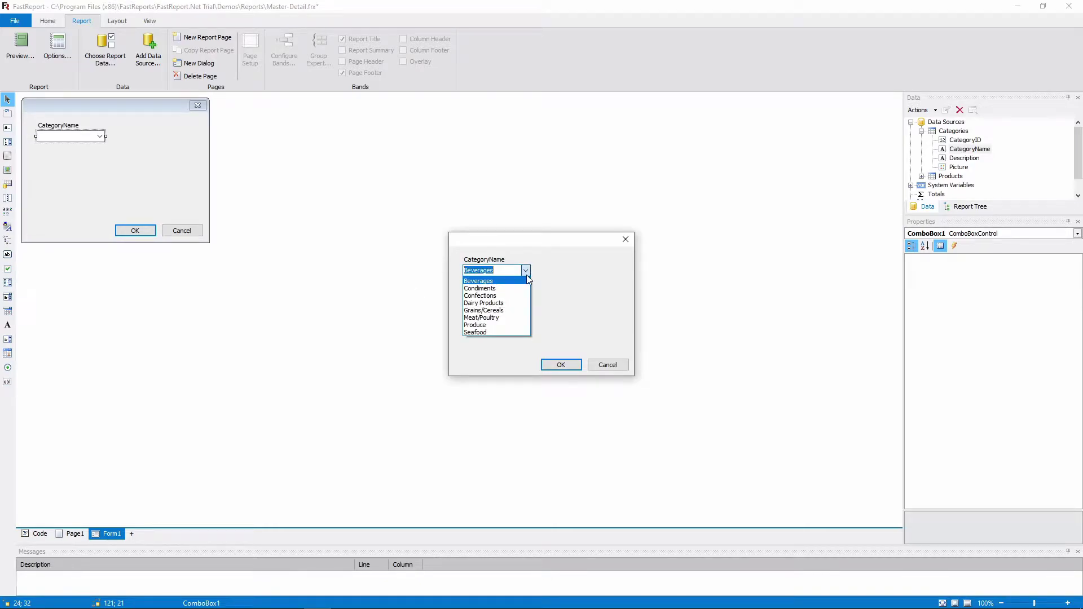
click(514, 318)
click(560, 364)
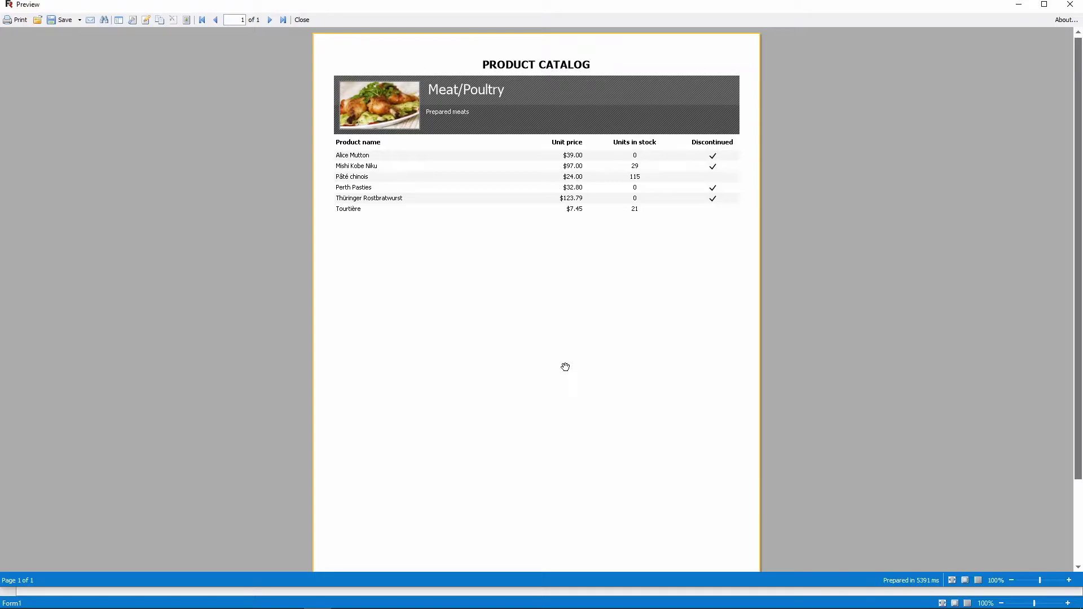
click(299, 20)
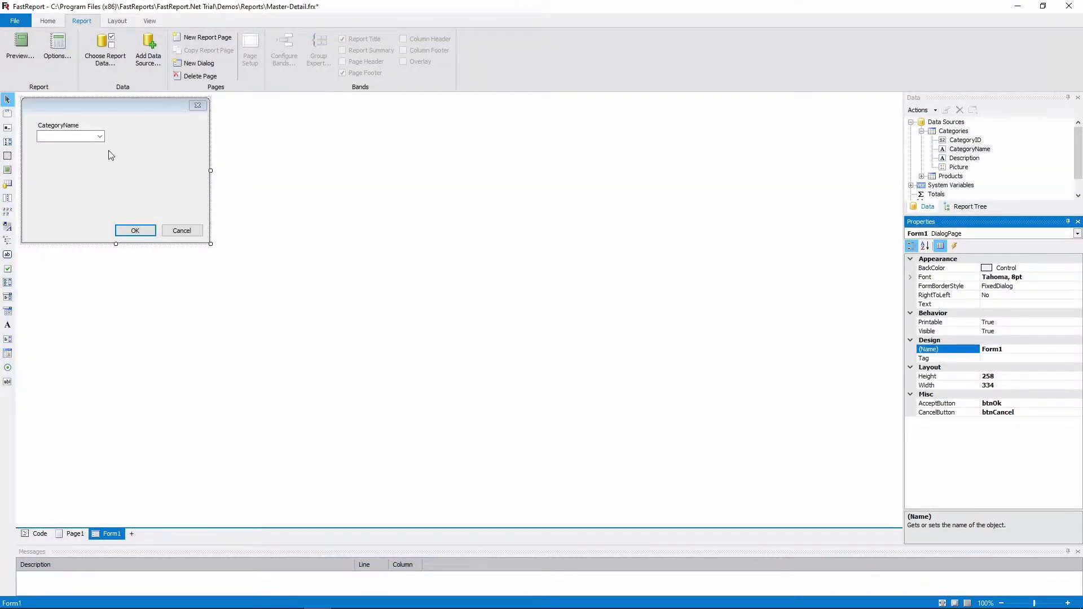
Inspect the DataColumn and AutoFilter properties of the category combo box.
click(89, 136)
click(938, 395)
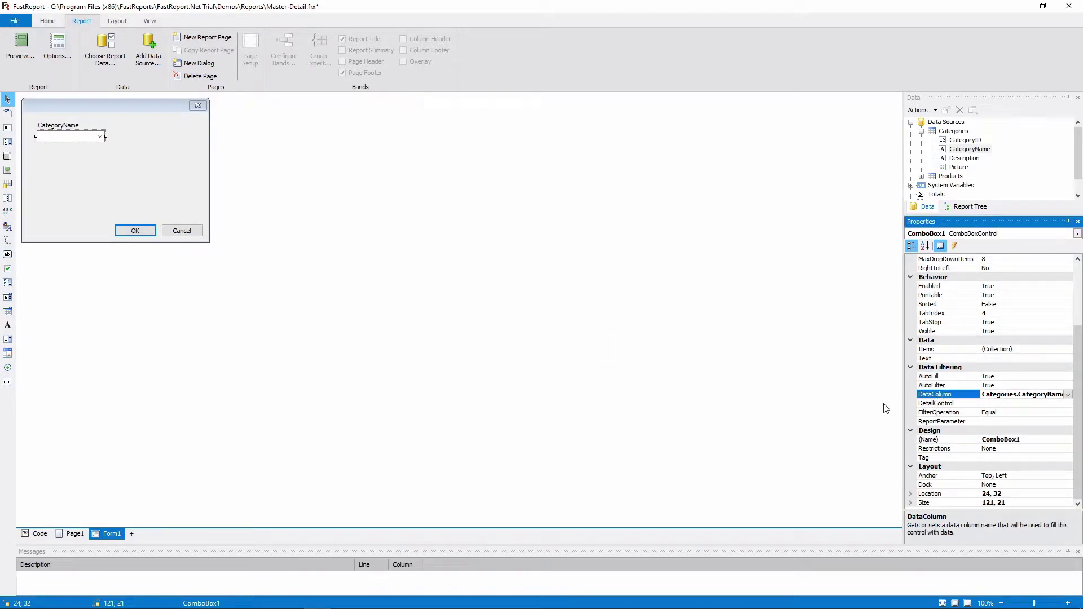
click(941, 385)
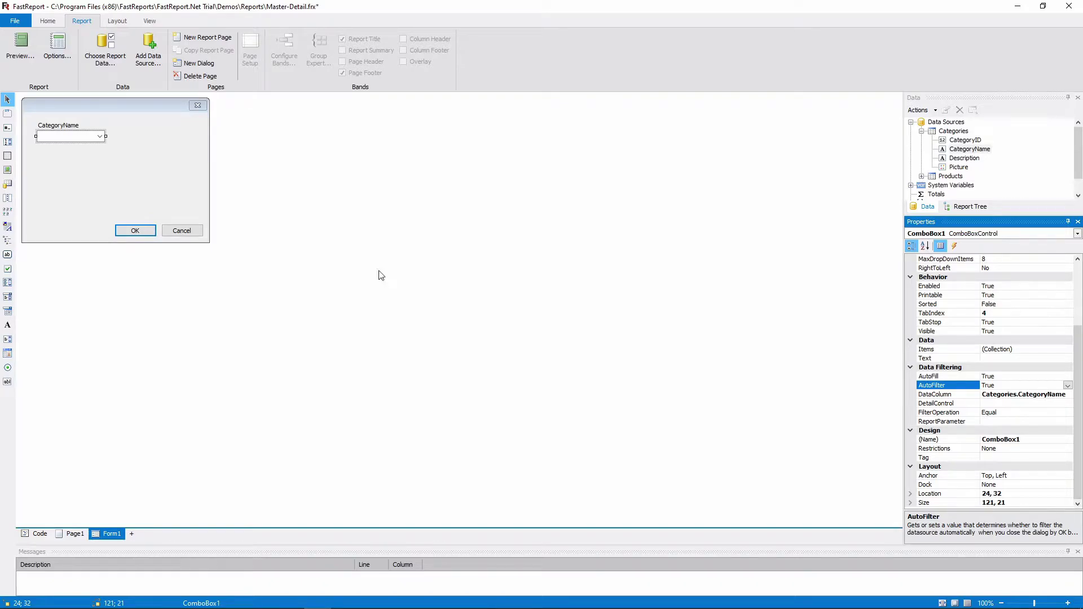
Preview the report filtered to the Condiments category and close the preview.
click(38, 62)
click(526, 270)
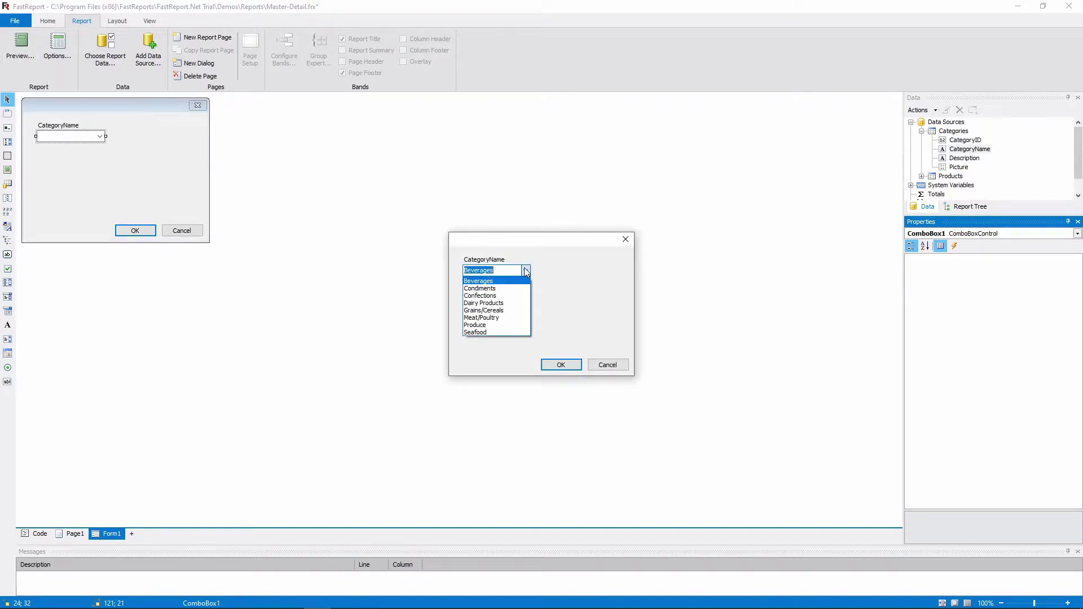
click(496, 289)
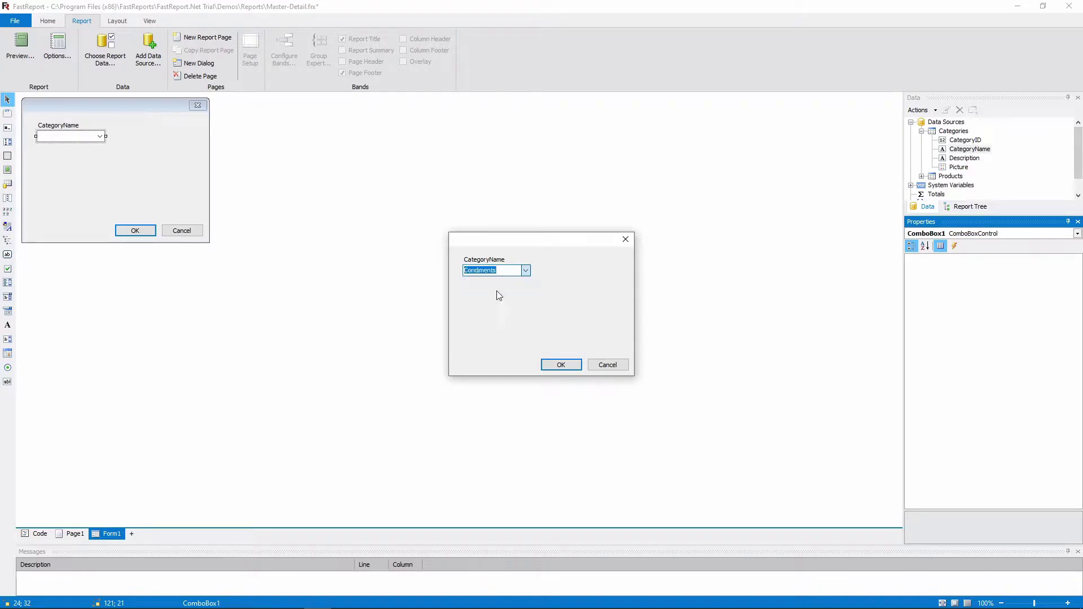
click(559, 361)
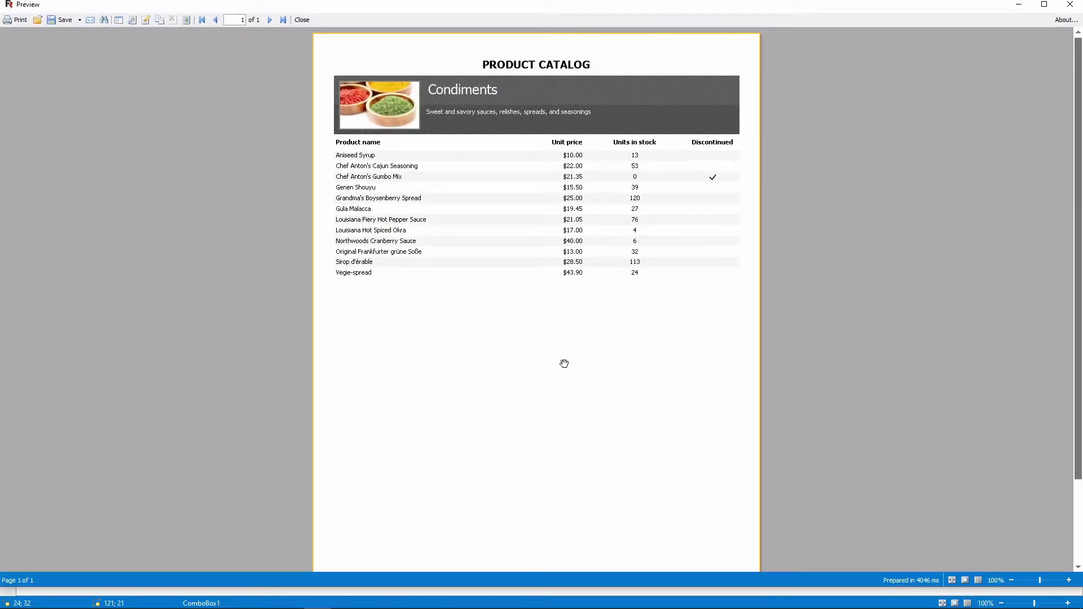
click(302, 21)
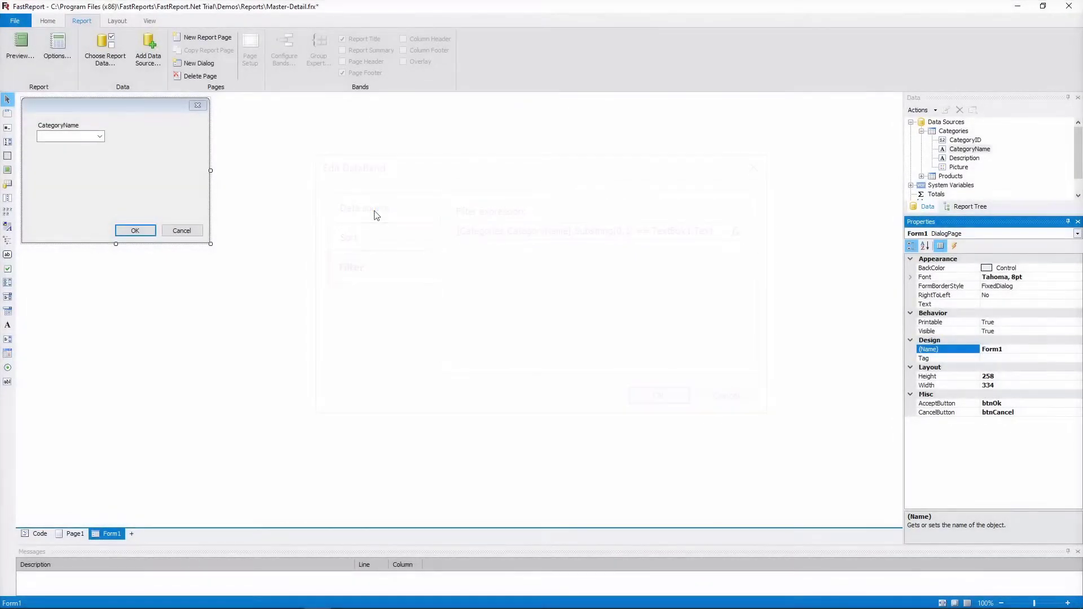
Increase the form's height to about 478 and add the Products ProductName column below the combo box as a CheckedListBox.
drag(127, 243, 125, 368)
click(921, 176)
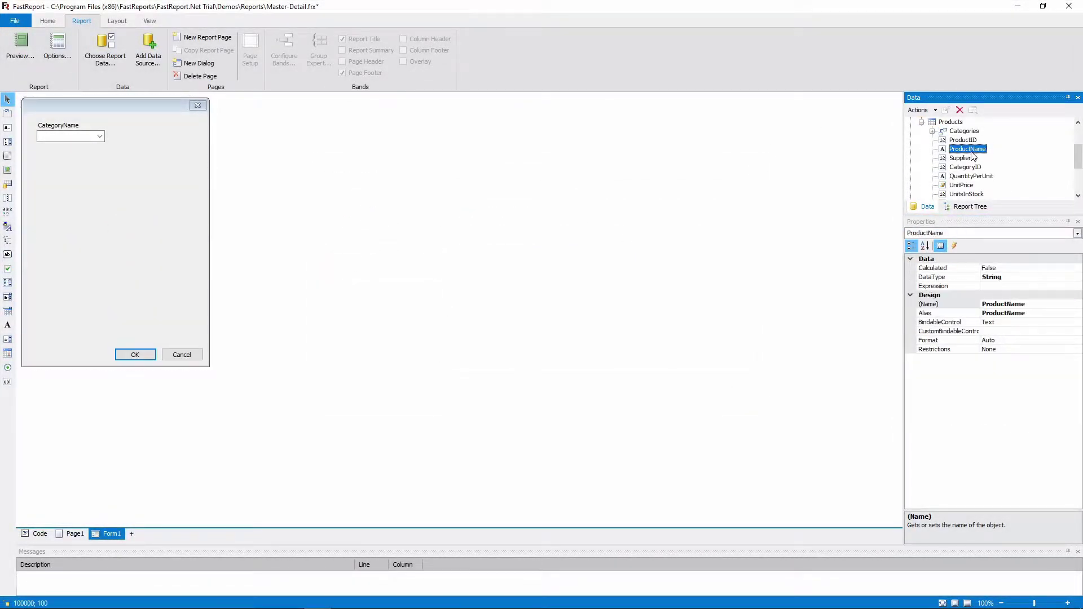
drag(967, 149, 44, 162)
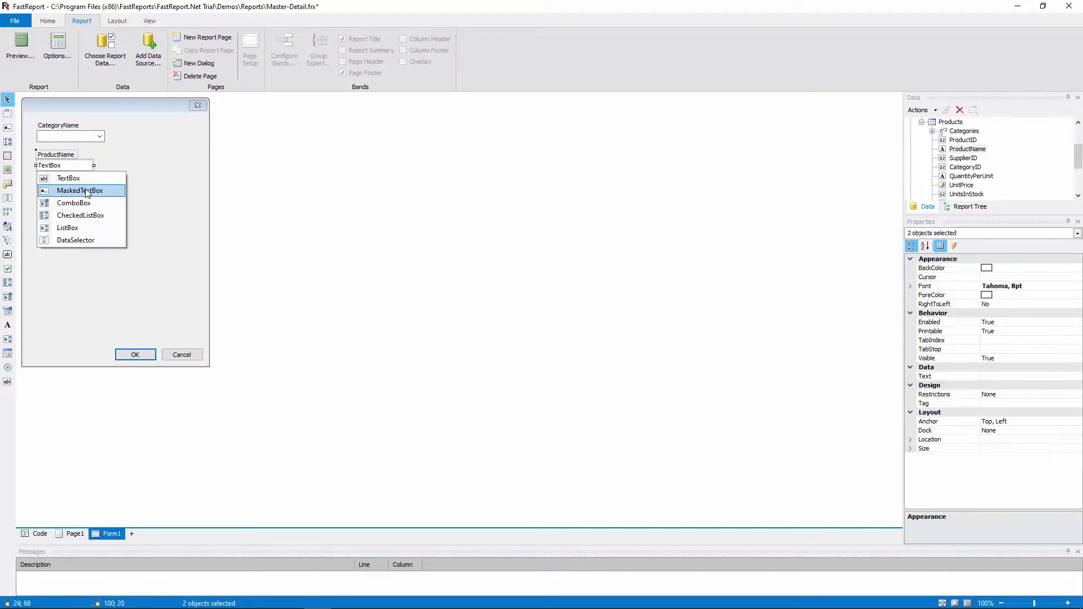
click(94, 217)
Resize the product checked list box to about 220 by 324 and narrow the form to a width of about 282.
drag(95, 215, 105, 343)
key(ctrl+p)
click(624, 178)
drag(105, 251, 160, 263)
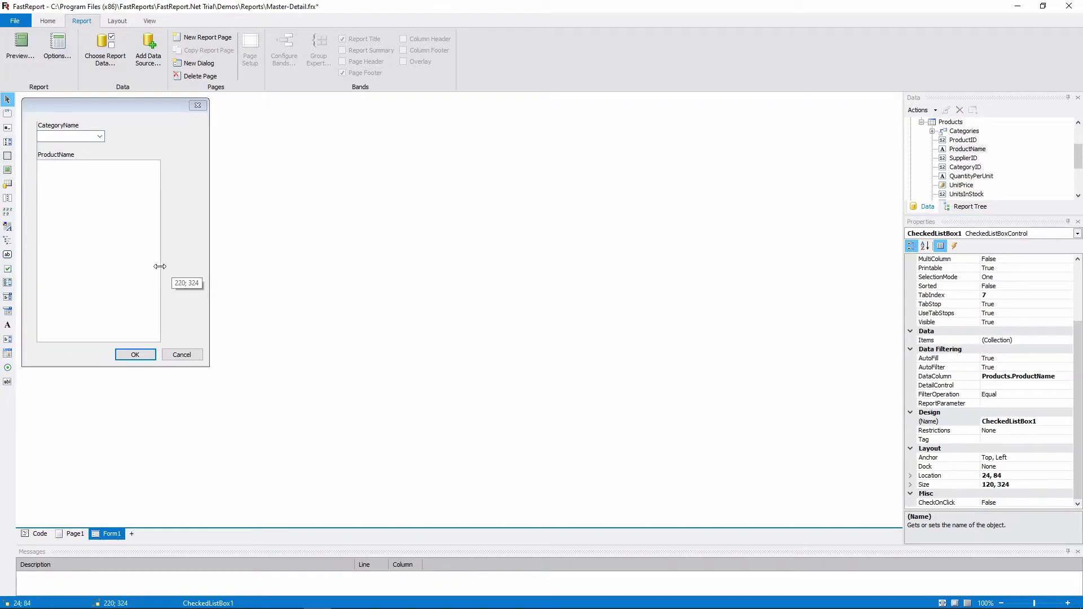
click(186, 248)
drag(209, 232, 182, 232)
Preview the dialog, browse its product list and close it without accepting.
key(ctrl+p)
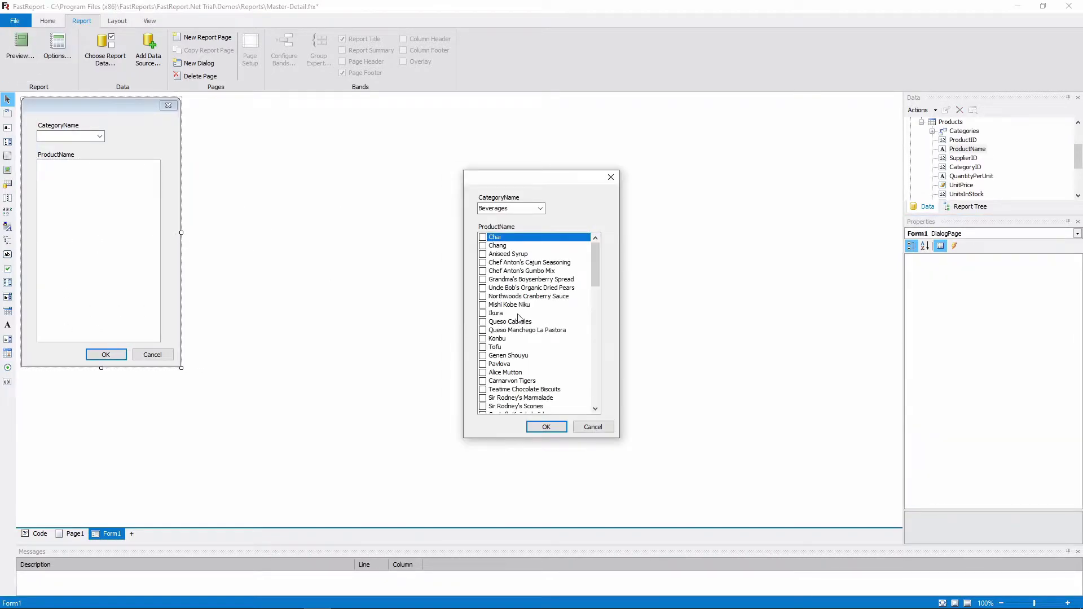
mouse_move(593, 265)
mouse_down()
mouse_move(592, 387)
mouse_move(594, 244)
mouse_up()
click(610, 178)
Set the category combo box's DetailControl to CheckedListBox1 and inspect the checked list box's AutoFill property.
click(85, 135)
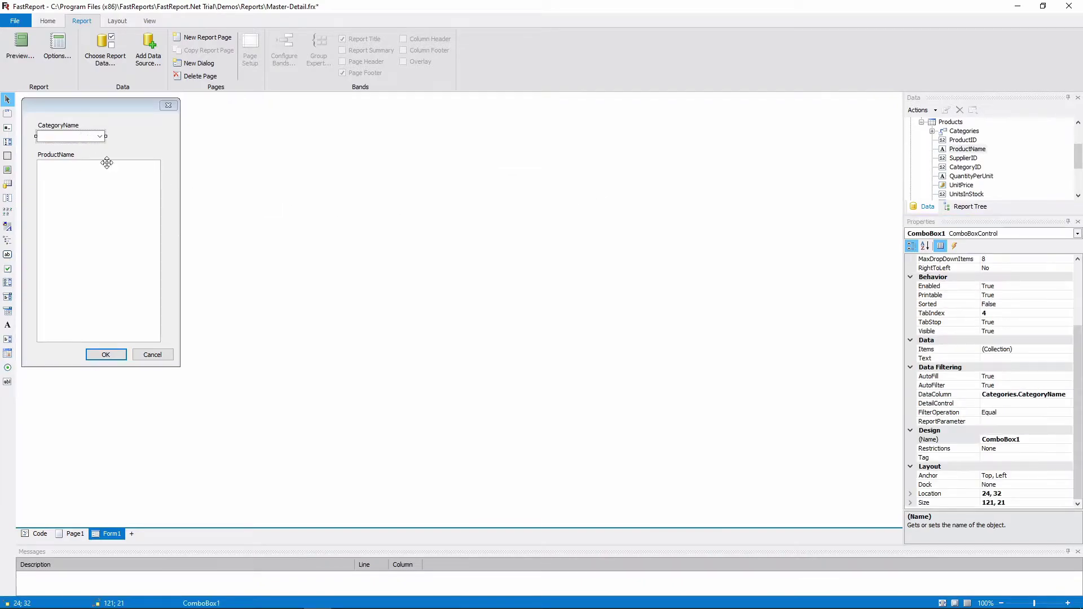
scroll(976, 399, up, 3)
scroll(978, 398, down, 1)
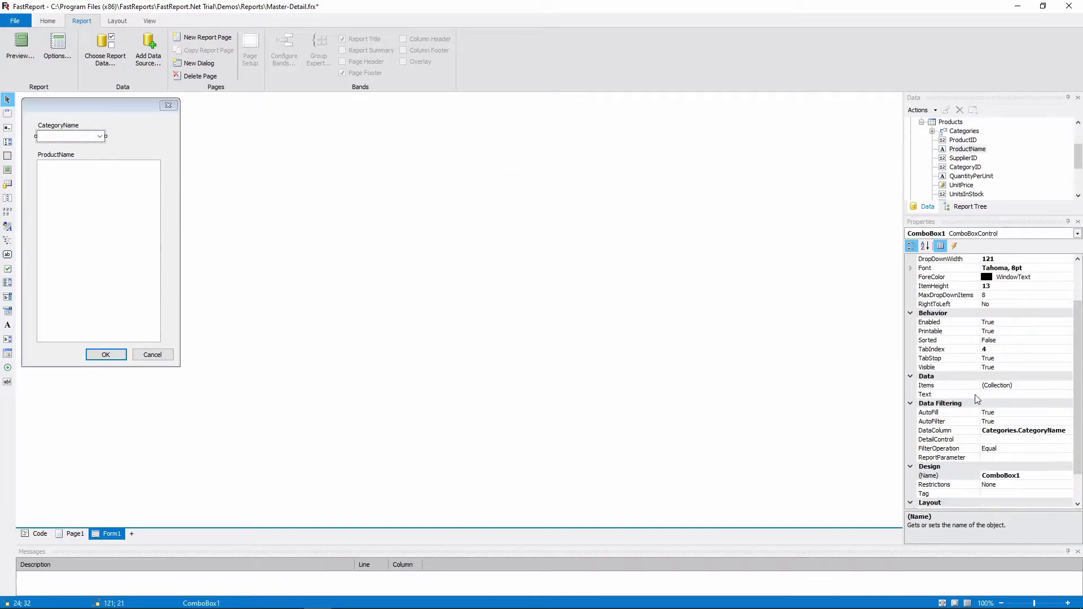
click(947, 441)
click(1067, 439)
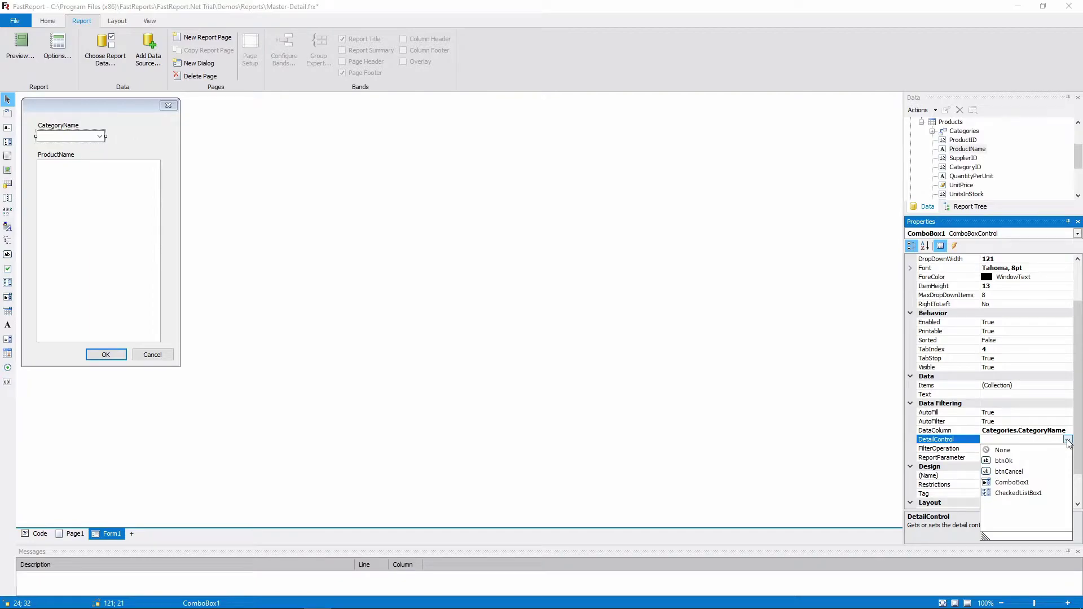
click(1018, 494)
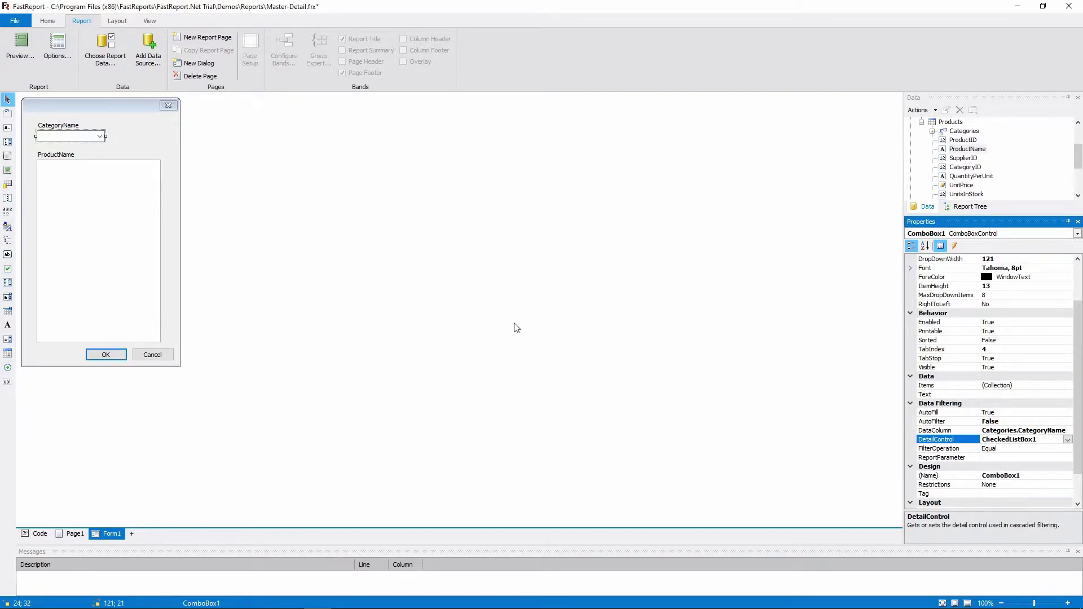
click(118, 210)
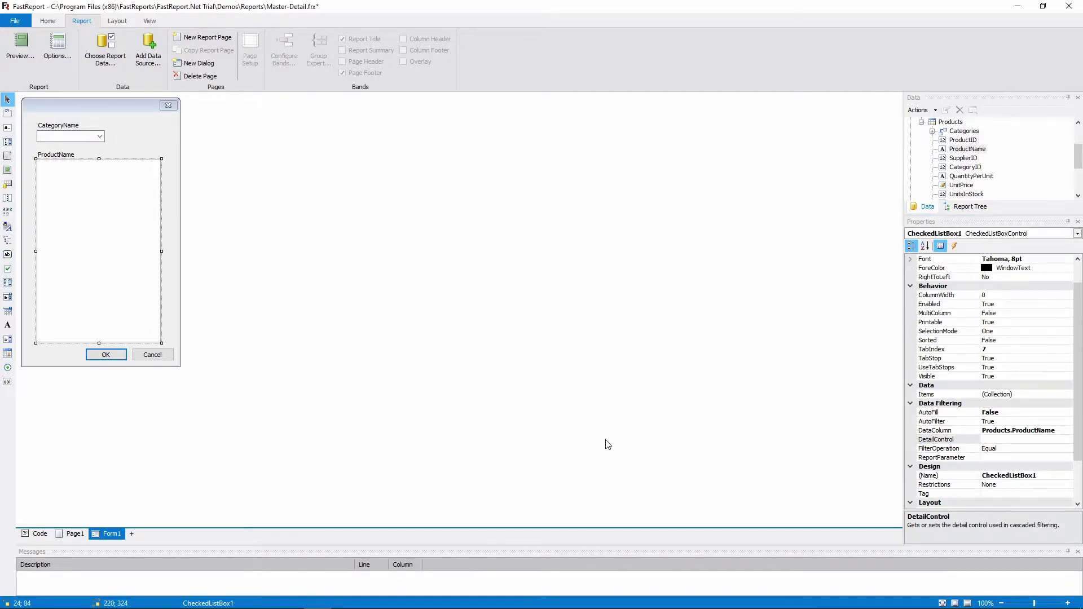
click(934, 413)
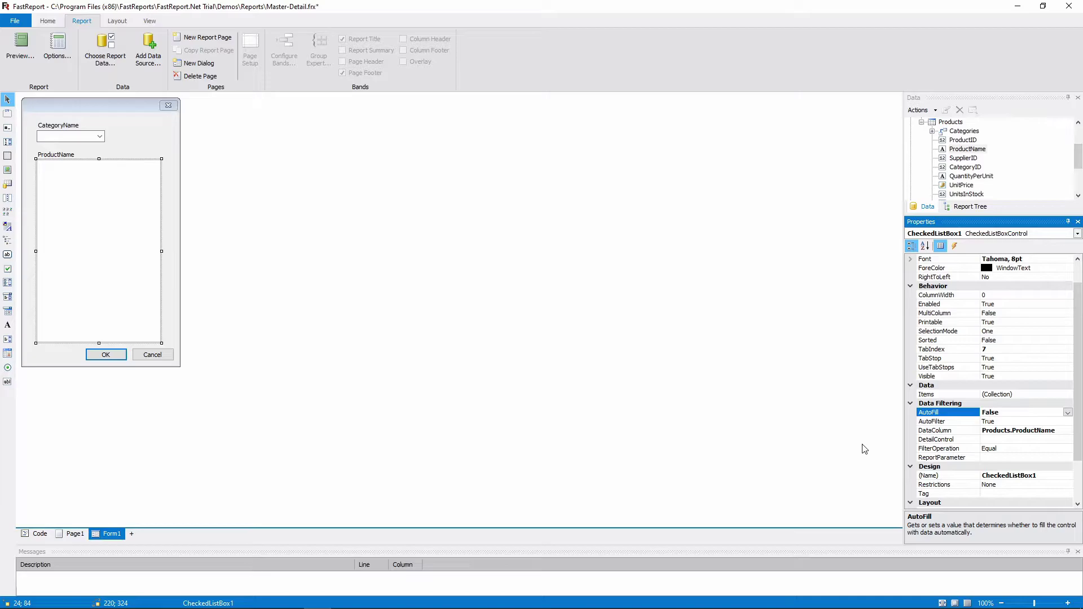
Preview the report and try different categories in the dialog, ending with Seafood.
click(21, 48)
click(540, 209)
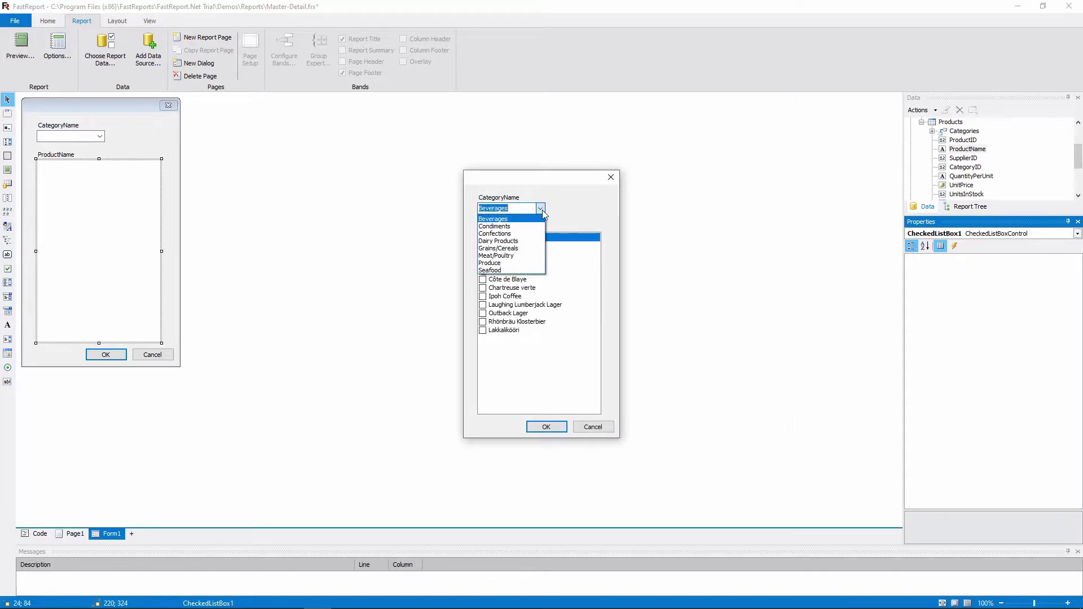
click(524, 252)
click(539, 208)
click(525, 277)
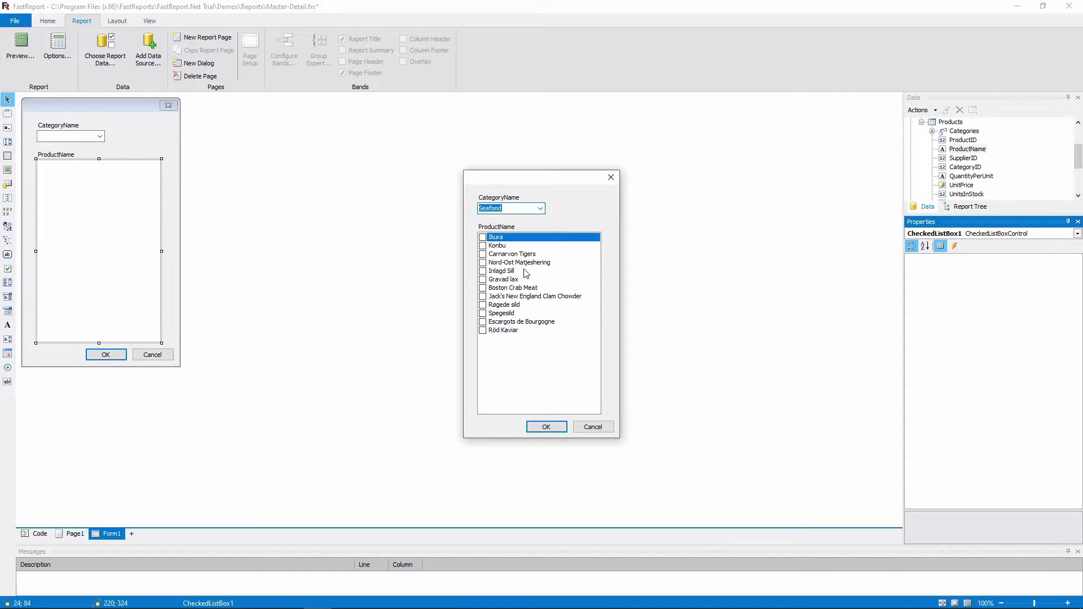
Build the preview for Ikura, Konbu, Carnarvon Tigers, Nord-Ost Matjeshering, Inlagd Sill and Röd Kaviar only, and close it.
click(483, 237)
click(483, 246)
click(483, 254)
click(483, 262)
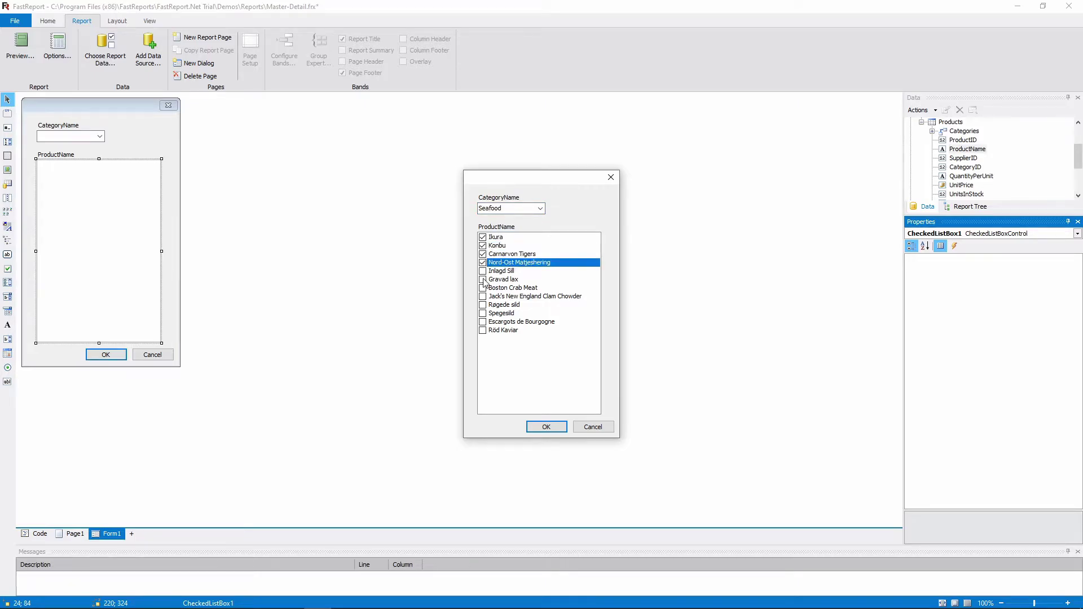
click(483, 271)
click(482, 330)
click(546, 426)
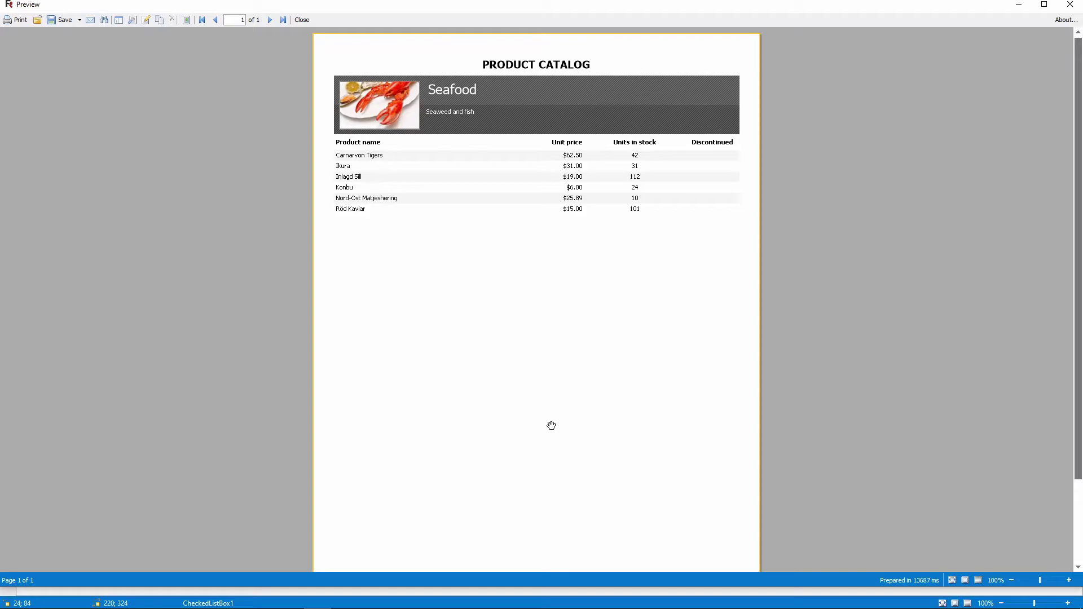
key(Escape)
Delete the category combo box, the product checked list box and both of their labels from the form.
drag(162, 128, 33, 252)
right_click(116, 227)
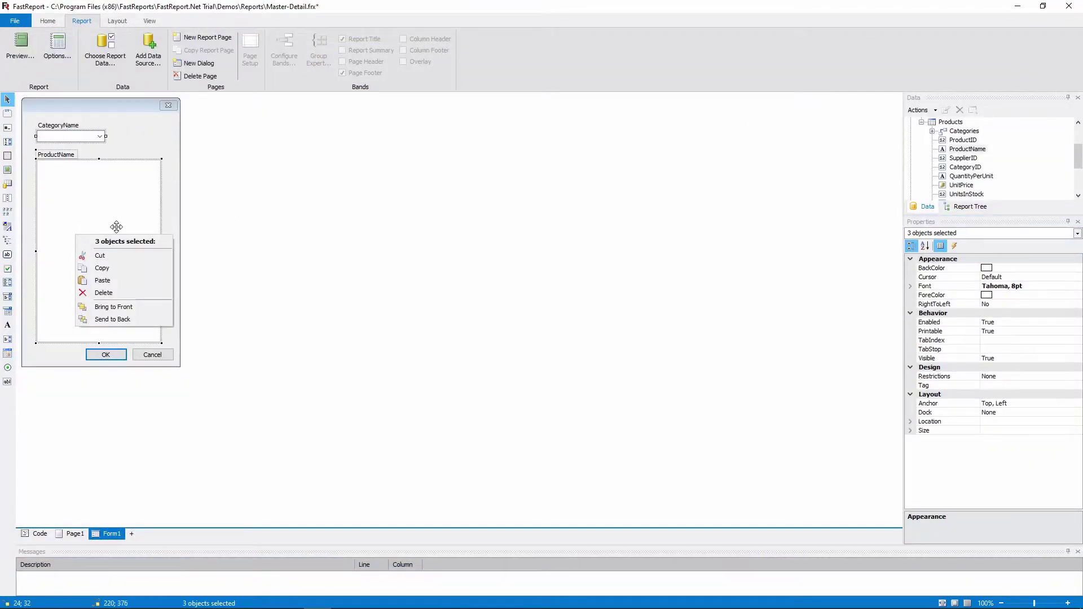
click(104, 292)
click(59, 124)
right_click(60, 123)
click(86, 195)
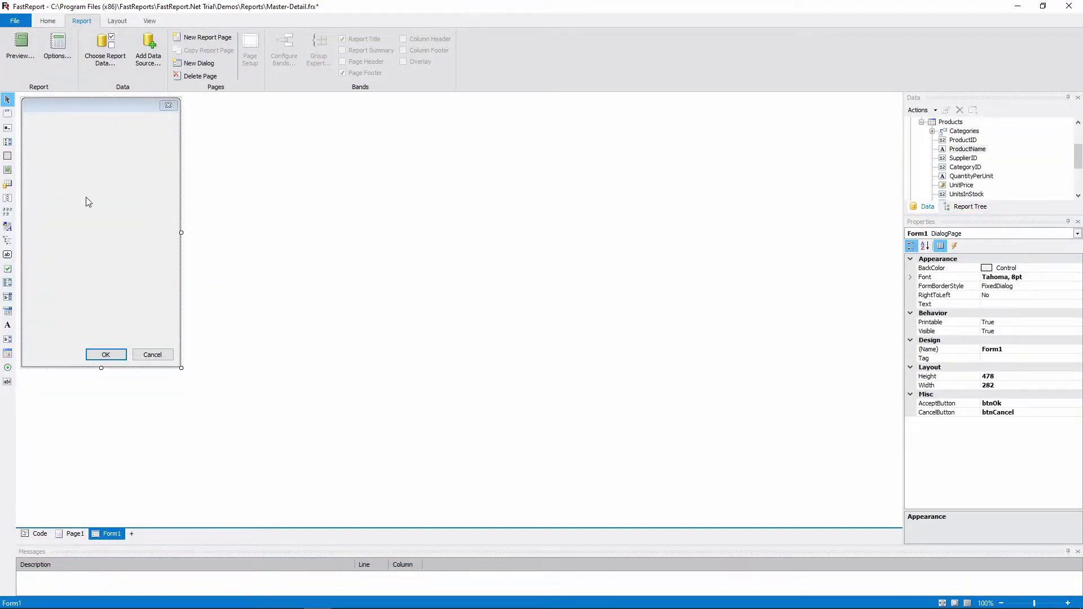
Add the Categories.CategoryName field near the top of the form as a checked list box with its label.
scroll(982, 160, up, 2)
click(970, 149)
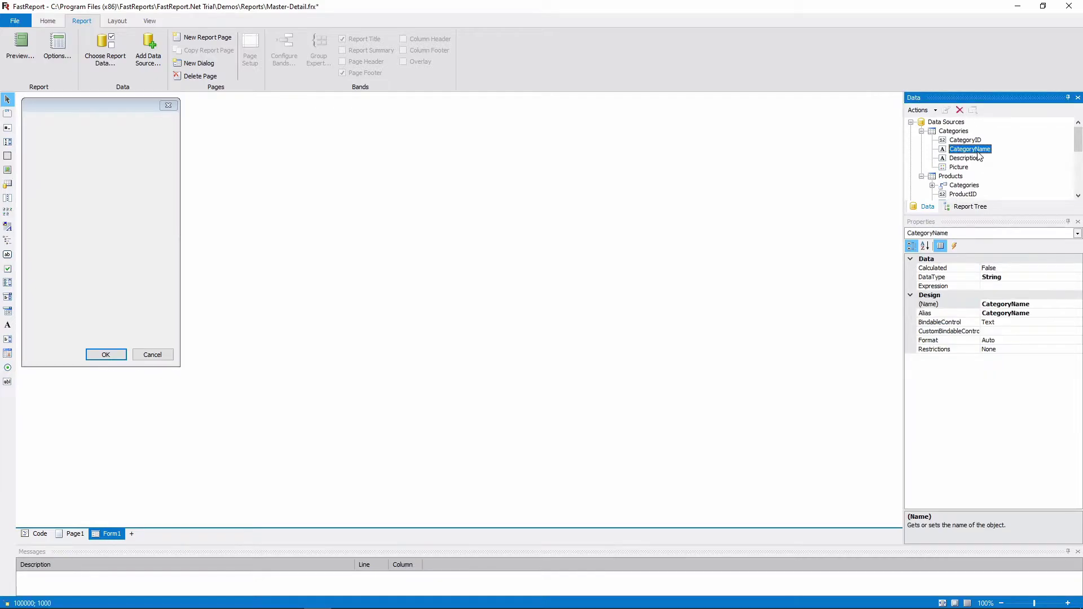
drag(979, 156, 36, 122)
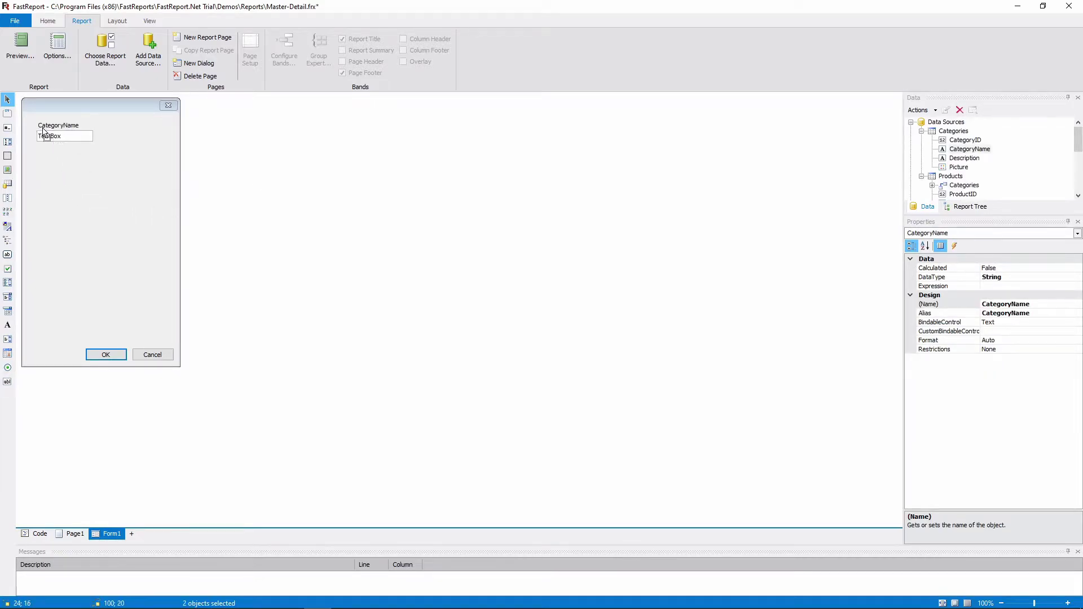
click(82, 186)
Add the Products.ProductName field below the category list as a data selector with its label.
scroll(962, 164, down, 1)
drag(966, 175, 60, 267)
click(74, 317)
click(148, 291)
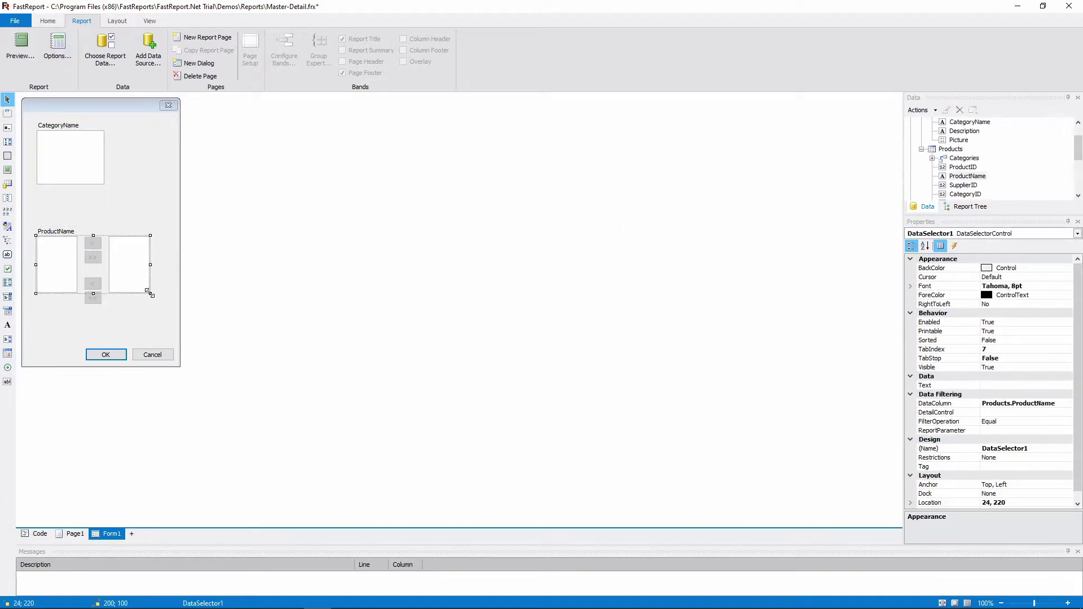
Shift all category and product controls left to X 16 and enlarge the product data selector to 252 by 156.
drag(149, 293, 169, 323)
drag(145, 116, 56, 303)
drag(73, 288, 69, 288)
click(130, 206)
click(141, 282)
drag(168, 280, 175, 281)
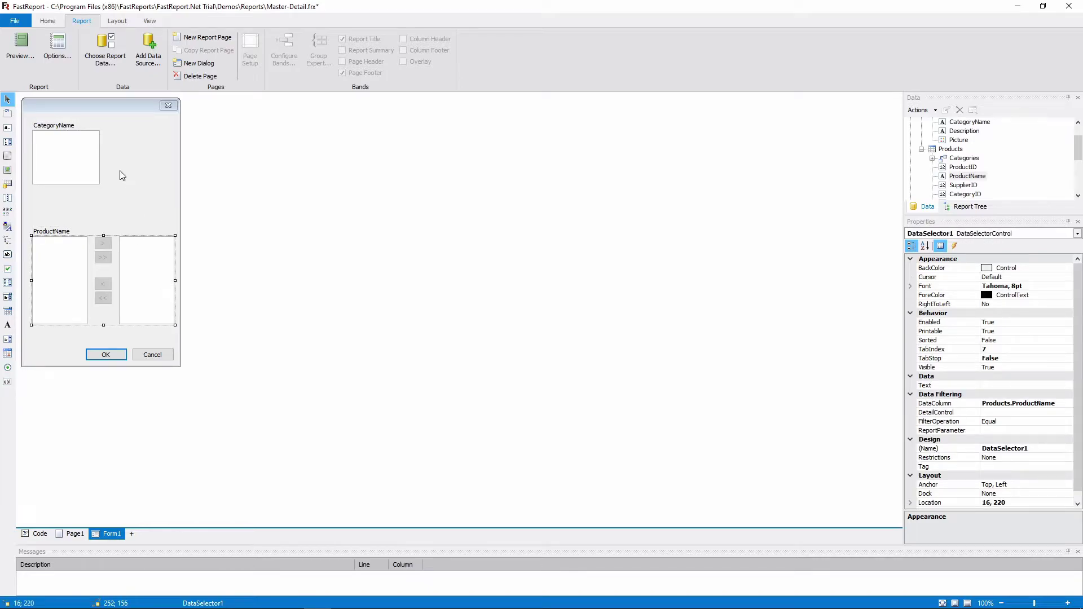
Resize the category checked list box to 252 by 68 and set its MultiColumn property to True.
click(84, 164)
drag(100, 184, 175, 170)
click(935, 341)
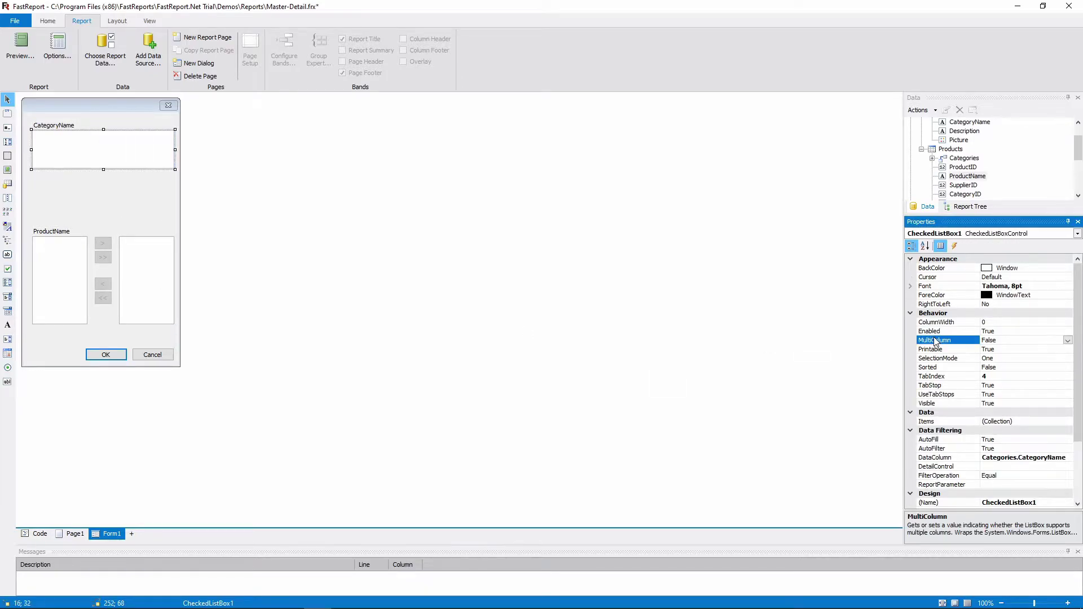
Position the product selector and its label directly under the category list, extended downward, and reduce the form's height to 426.
drag(99, 339, 54, 228)
drag(54, 272, 54, 217)
drag(100, 293, 69, 229)
drag(103, 270, 103, 313)
click(100, 339)
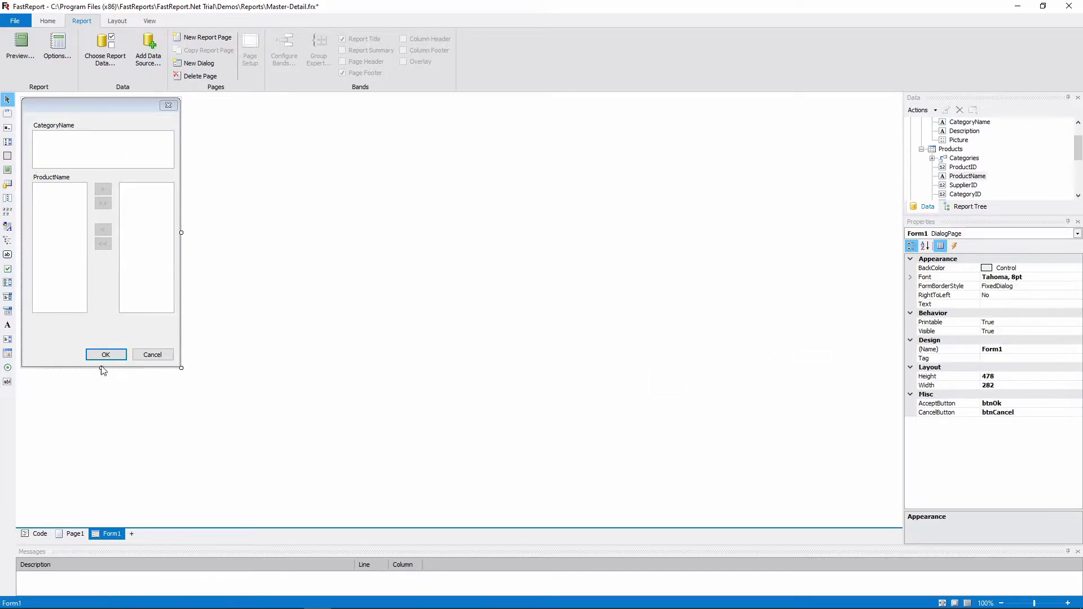
drag(101, 367, 101, 338)
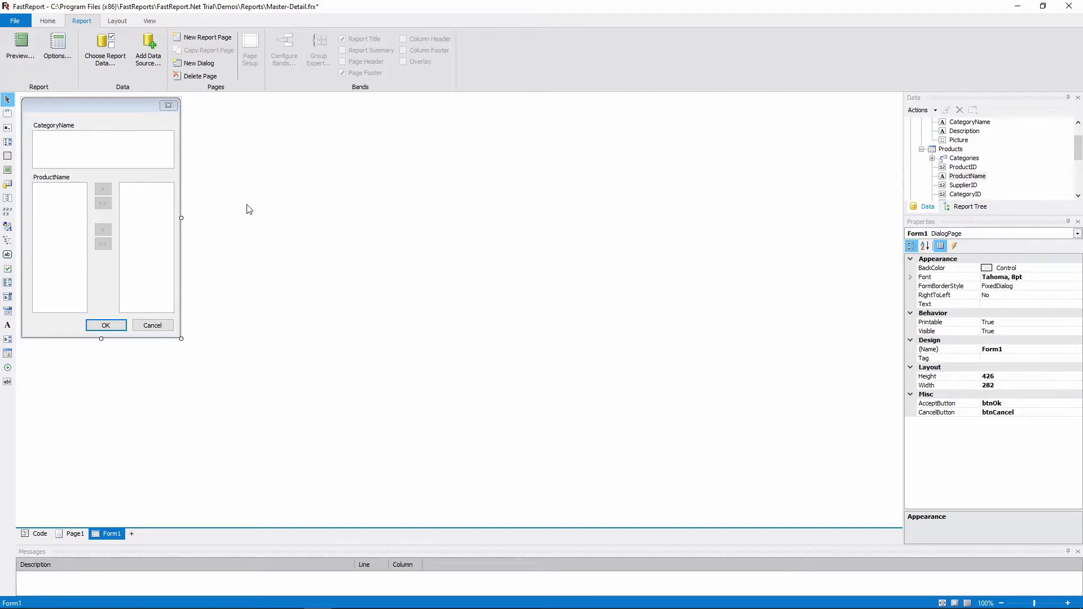
Set the category checked list box's DetailControl to DataSelector1.
click(117, 151)
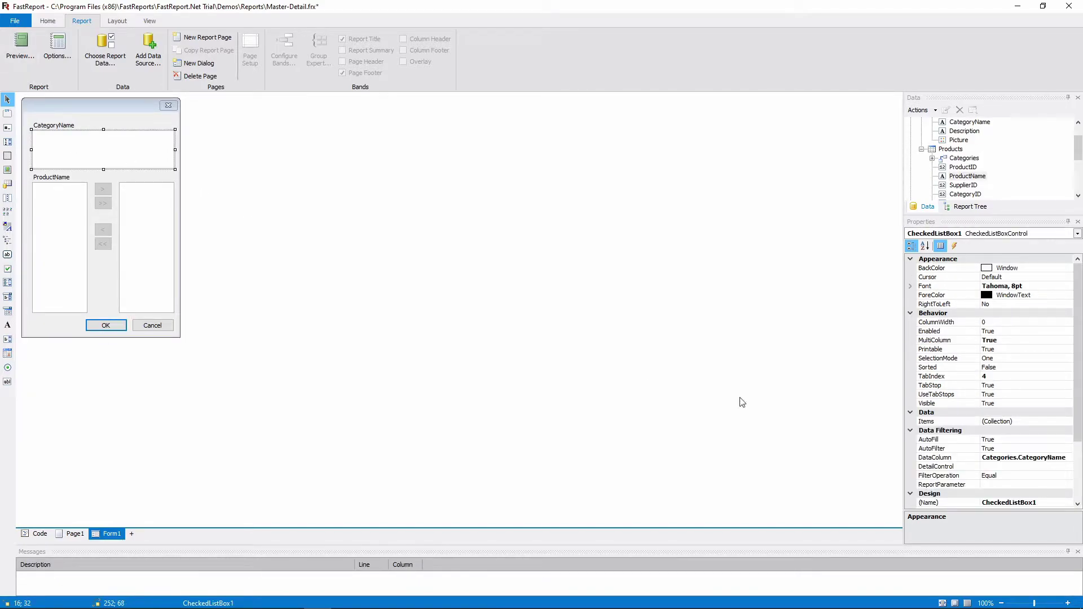
scroll(932, 370, down, 2)
click(944, 415)
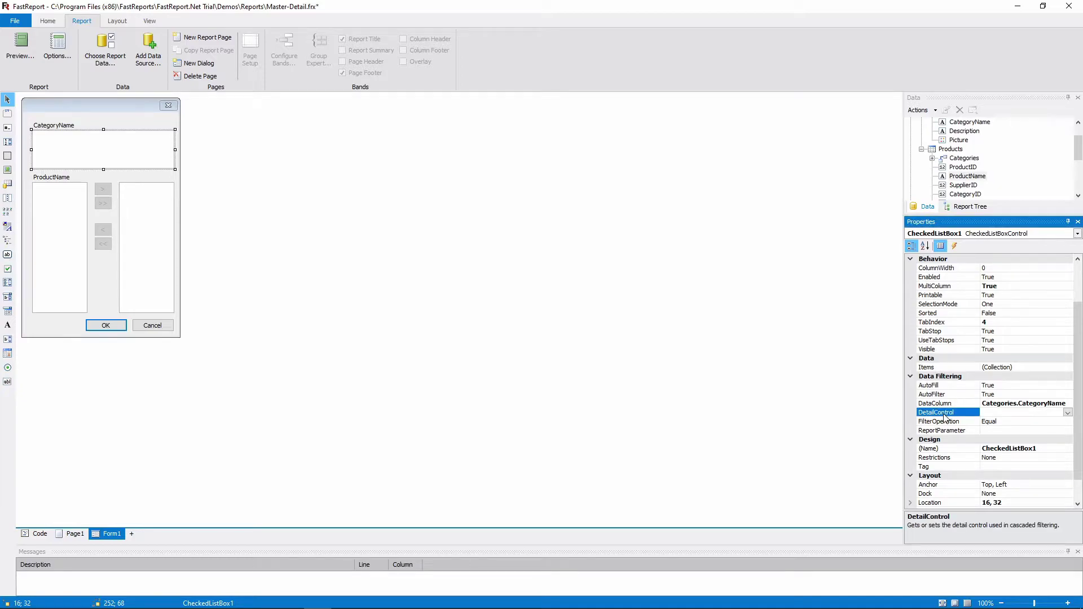
click(1067, 412)
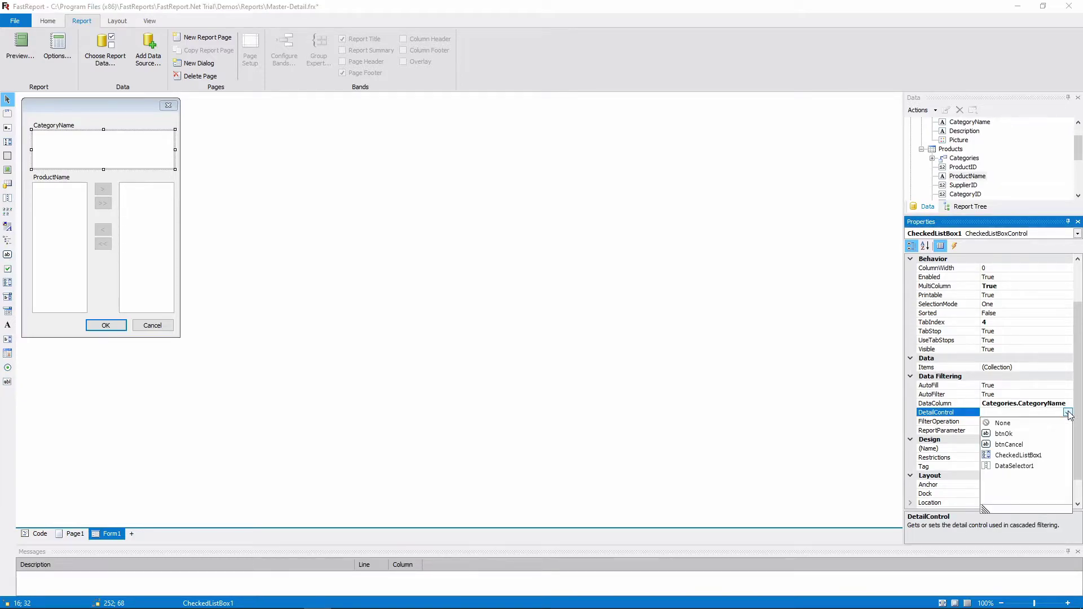
click(1029, 467)
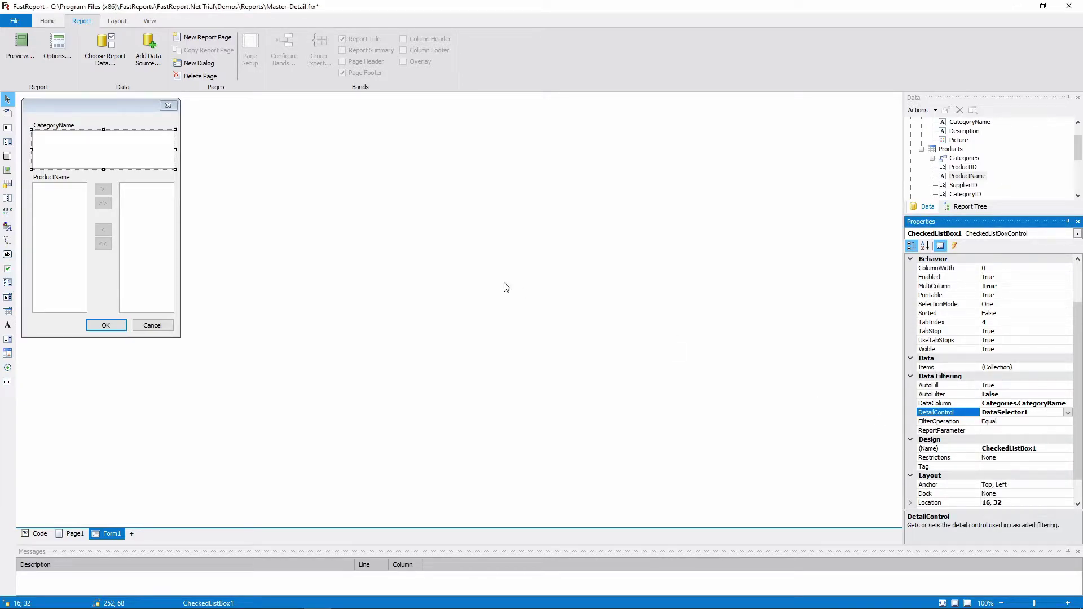
Preview the report for Beverages and Seafood with only Chai through Côte de Blaye and Gravad lax through Röd Kaviar chosen, and close it.
click(20, 46)
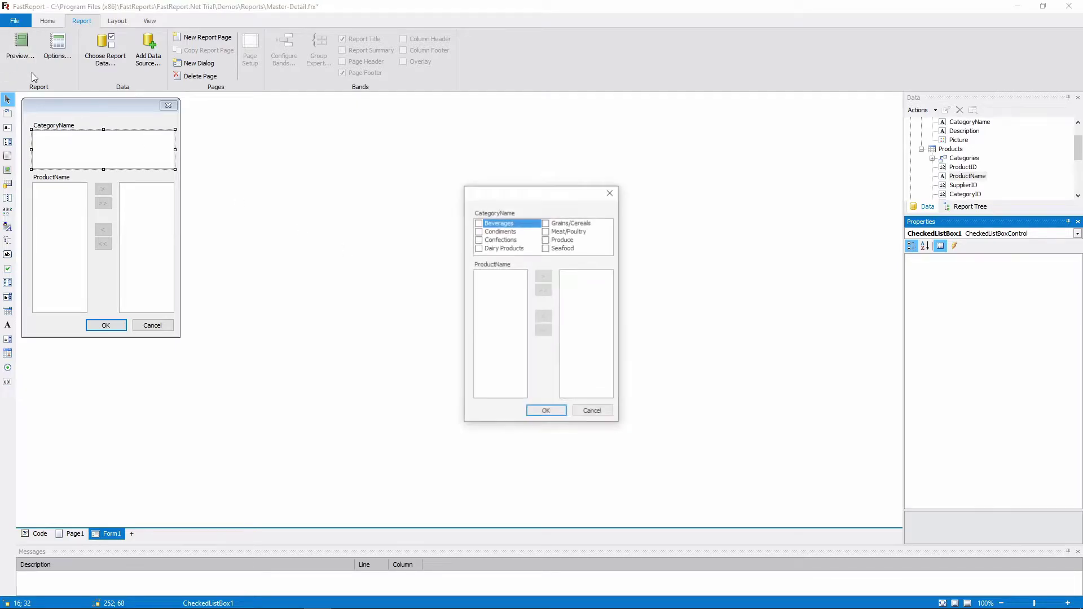
click(556, 247)
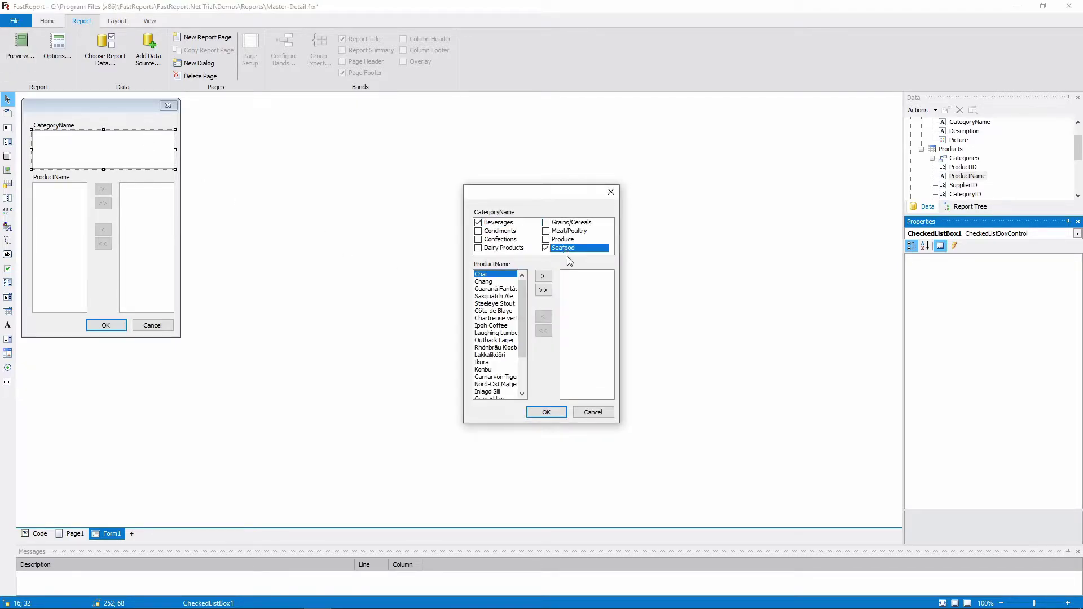
drag(488, 274, 502, 311)
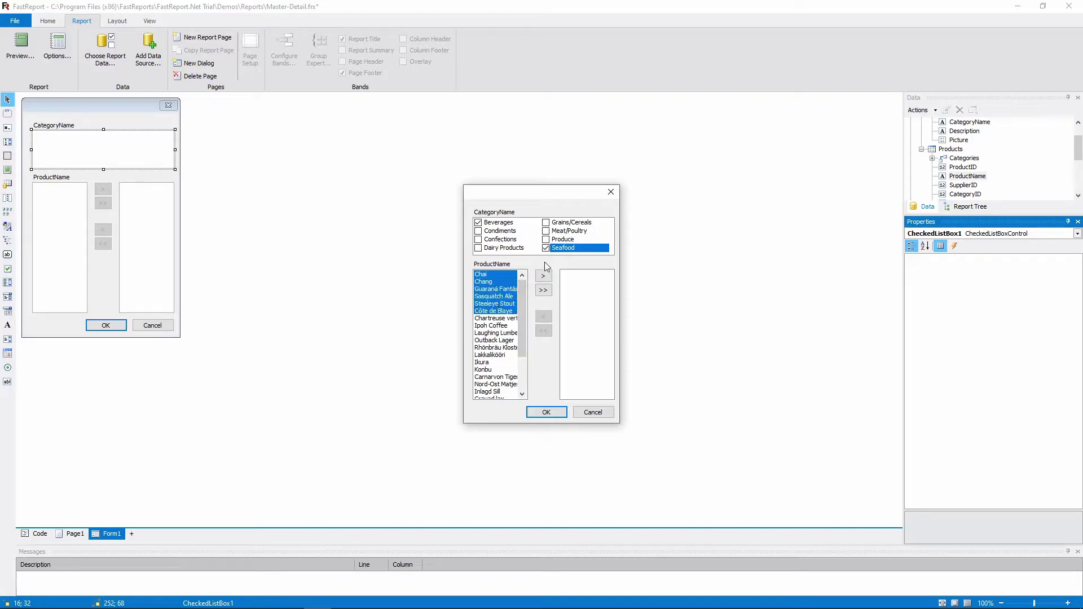
click(543, 276)
scroll(508, 361, down, 1)
drag(505, 392, 502, 348)
click(544, 277)
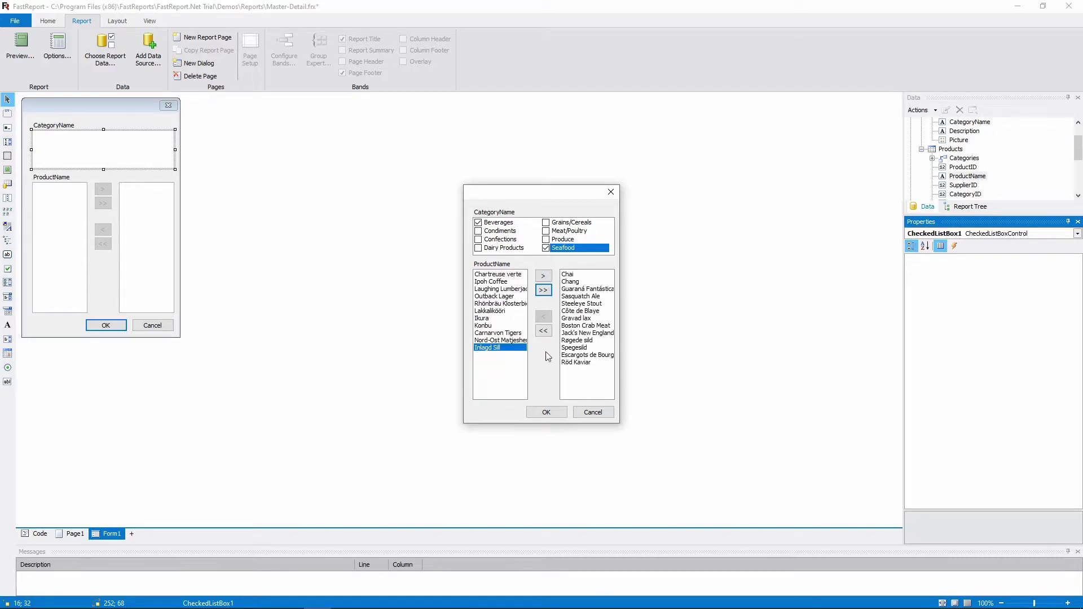
click(546, 412)
click(303, 20)
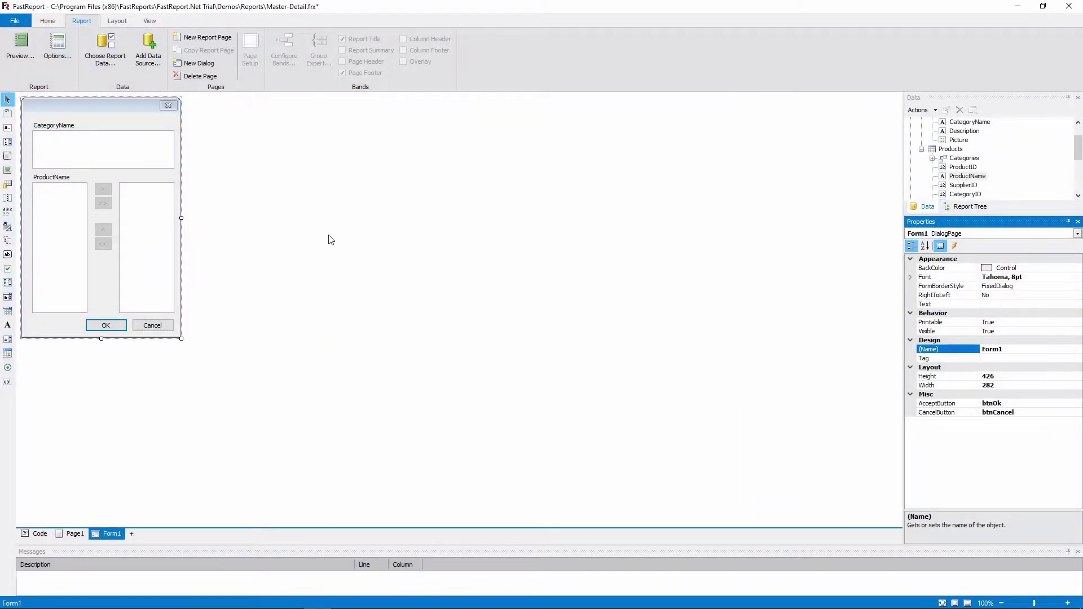
Increase the form's height to 454 and add a check box below the product selector with the text "Print discontinued".
drag(101, 338, 101, 353)
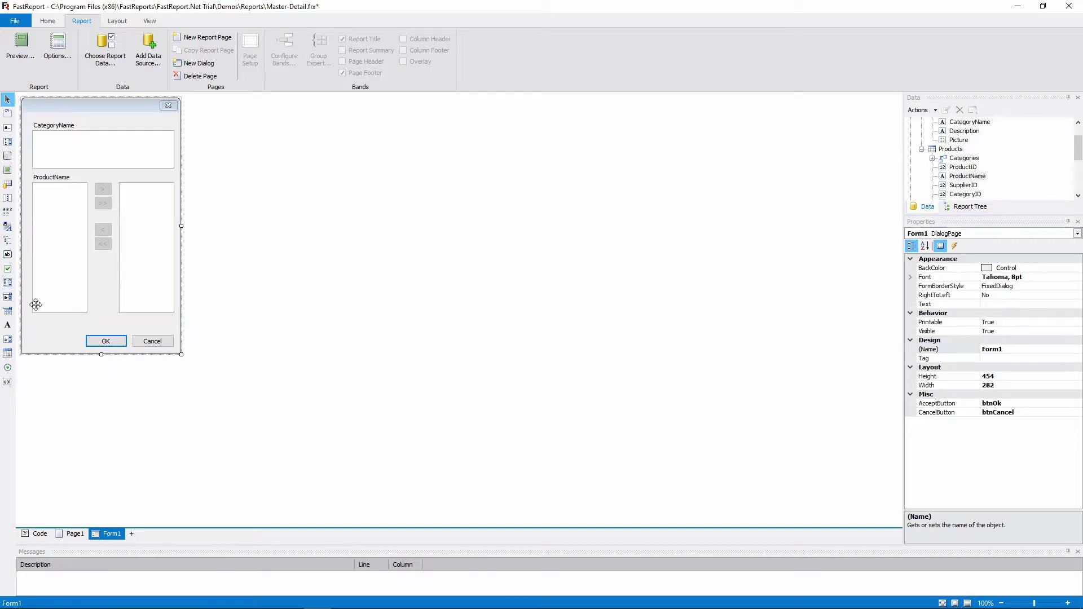
click(7, 268)
click(39, 327)
click(1044, 368)
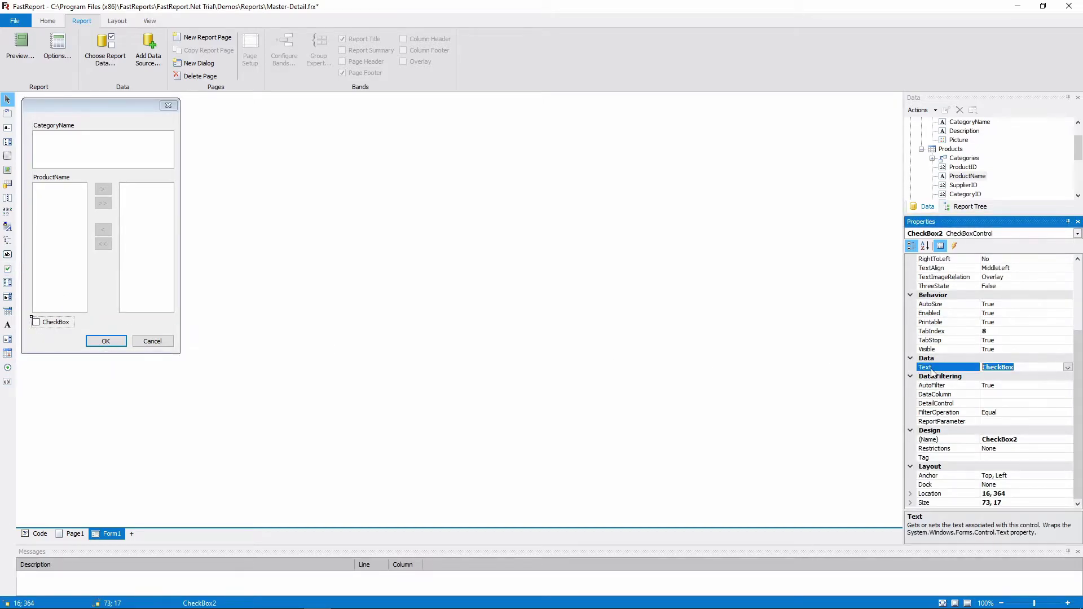
text(Print discontinued)
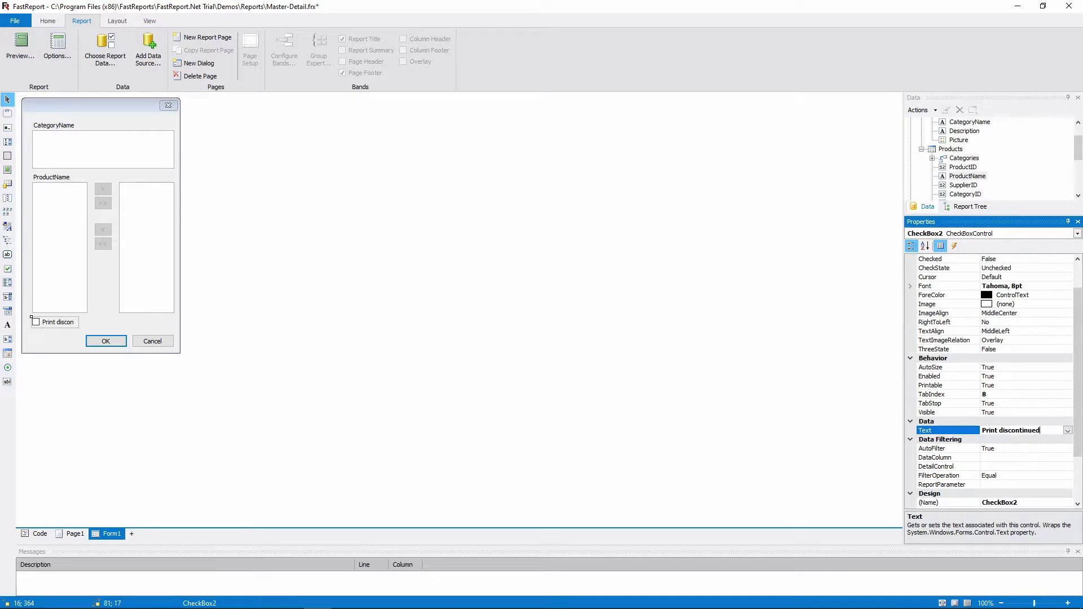
Bind the check box's DataColumn to Products.Discontinued.
click(954, 457)
click(1066, 458)
drag(982, 524, 946, 555)
click(952, 484)
drag(1067, 504, 1067, 523)
click(987, 530)
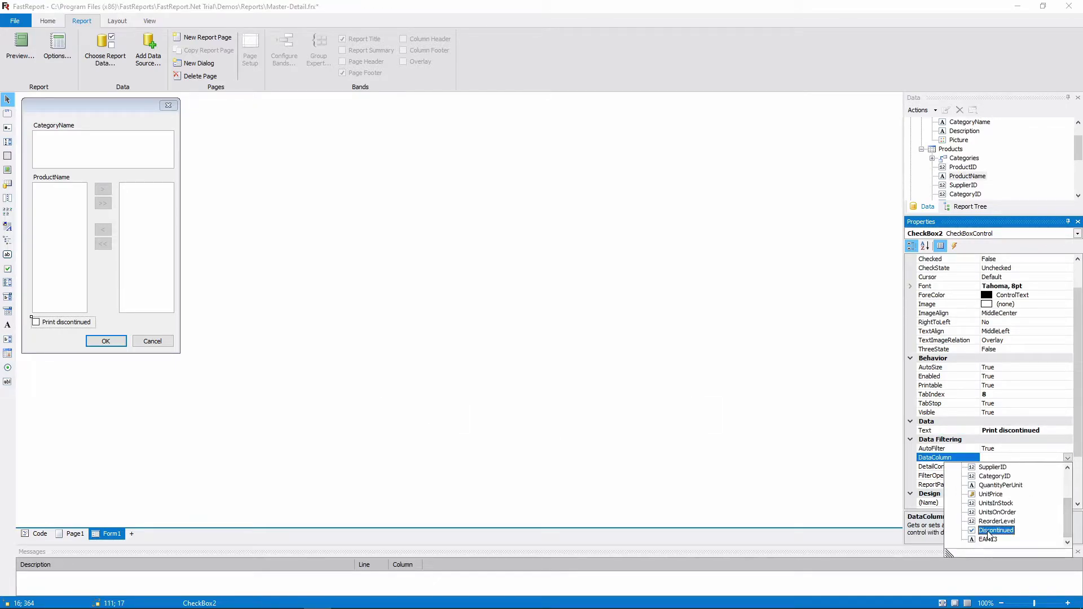
click(987, 531)
Inspect the check box's AutoFilter property and set its FilterOperation to LessThanOrEqual.
click(960, 450)
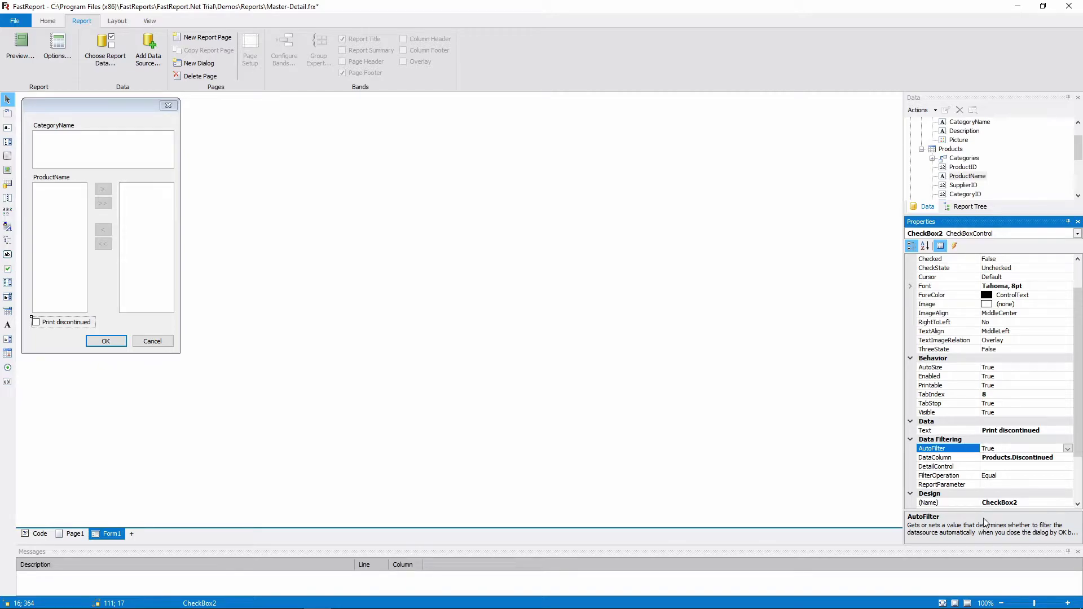
click(959, 477)
click(1068, 476)
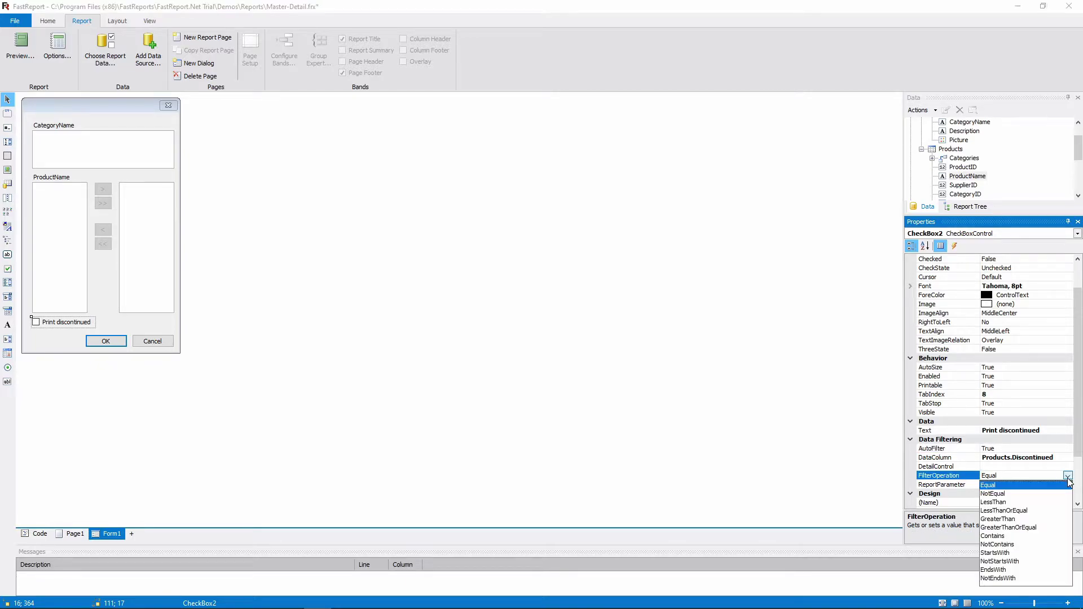
click(1028, 511)
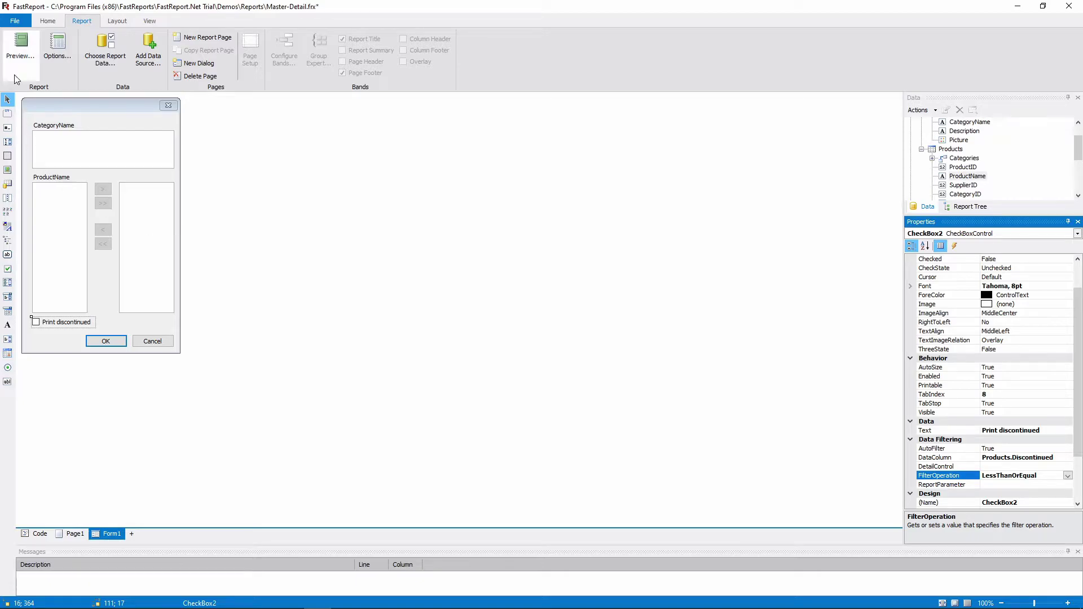
Preview the report for all Beverages and Condiments products with Print discontinued unchecked, and close the preview.
click(21, 54)
click(507, 215)
click(510, 224)
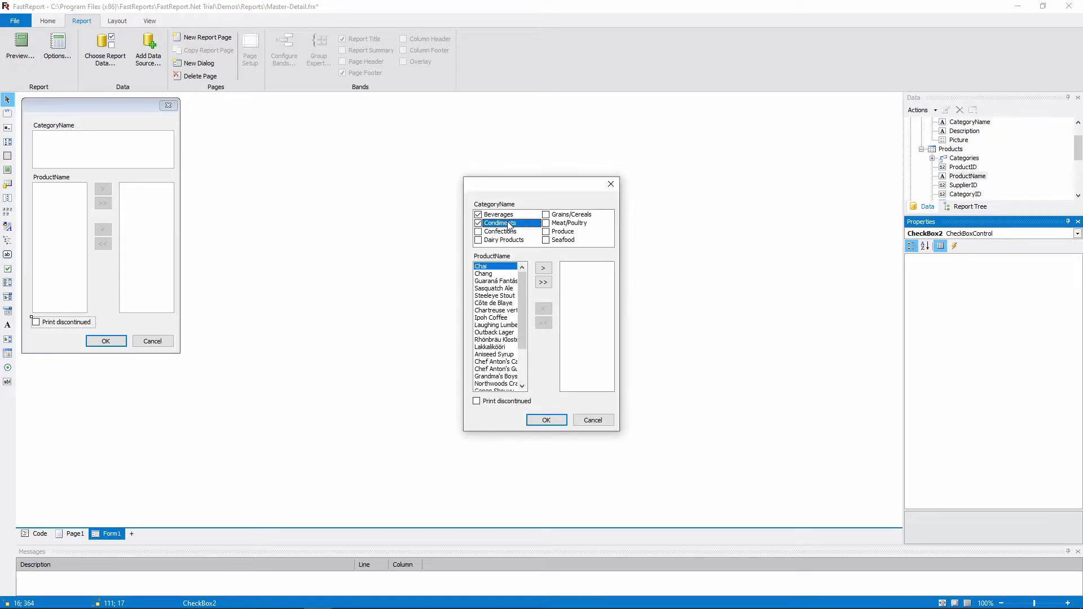
click(544, 282)
click(547, 420)
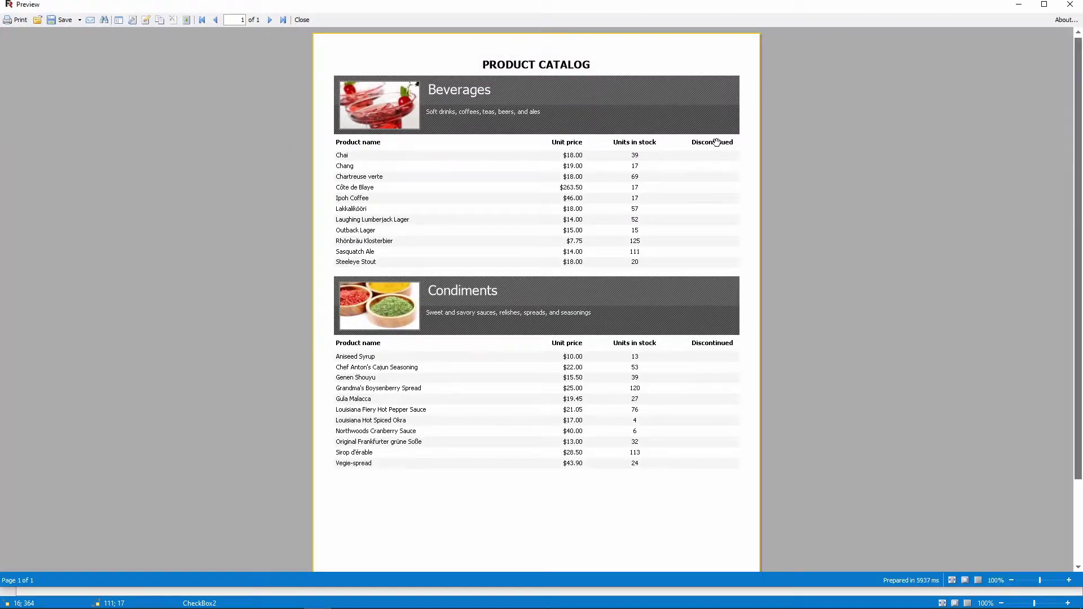
click(302, 19)
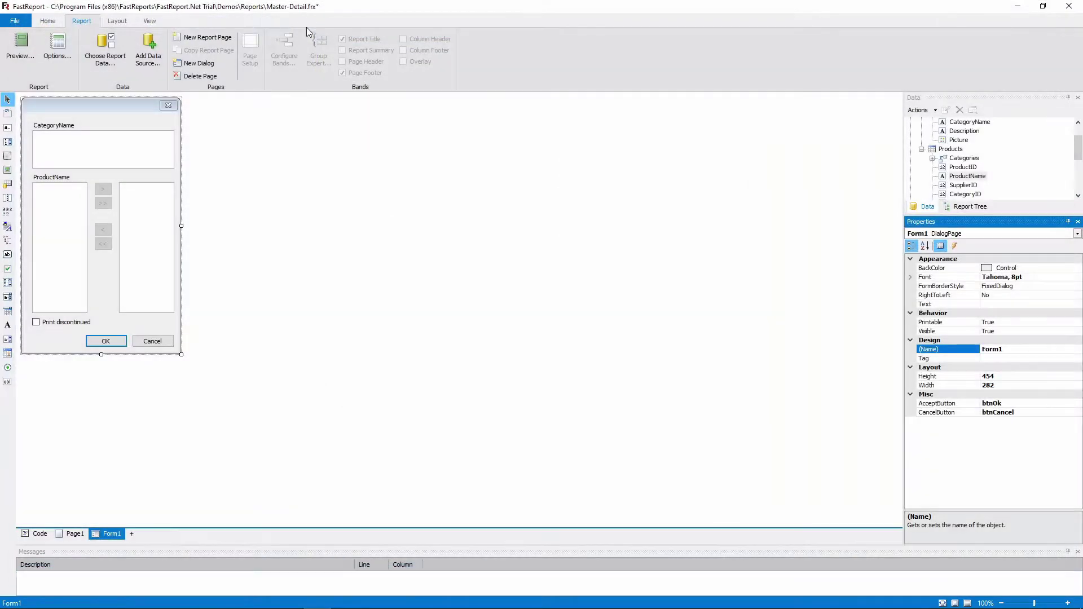
Preview the report with Print discontinued checked for all products of Beverages, Condiments and Confections.
click(36, 75)
click(509, 402)
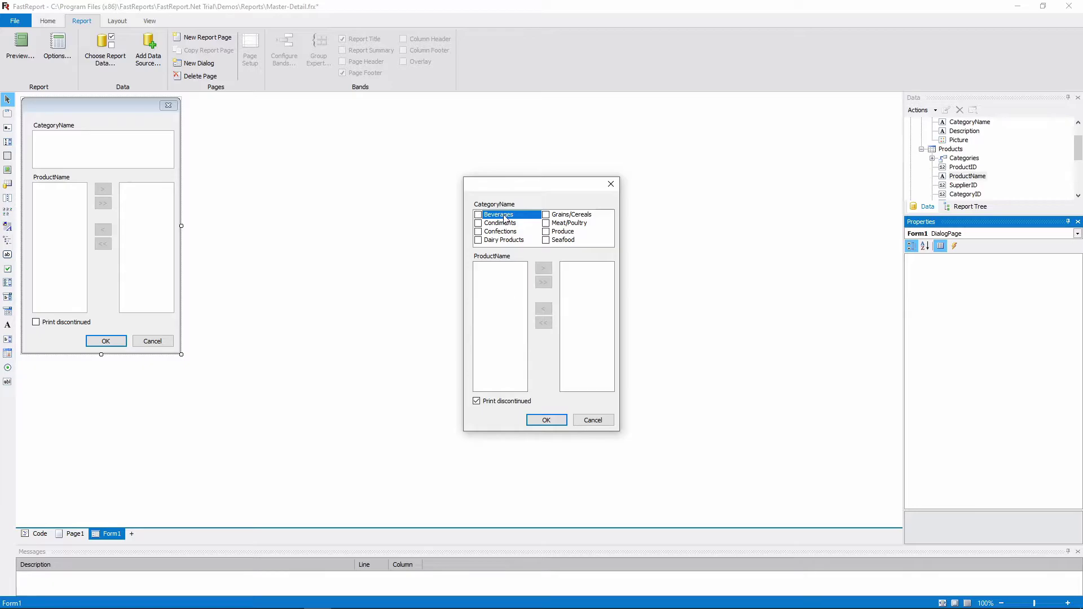
click(502, 215)
click(502, 223)
click(506, 232)
click(539, 283)
click(546, 419)
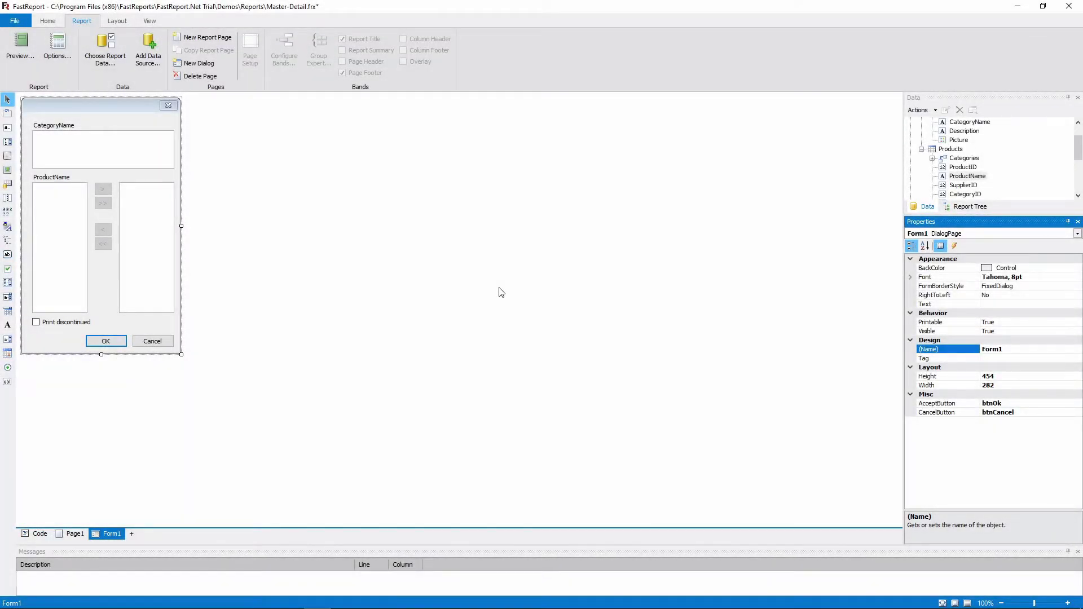
Delete the category, product and check box controls with their labels, and resize the form to 306 wide by 178 high.
drag(141, 125, 43, 324)
right_click(77, 272)
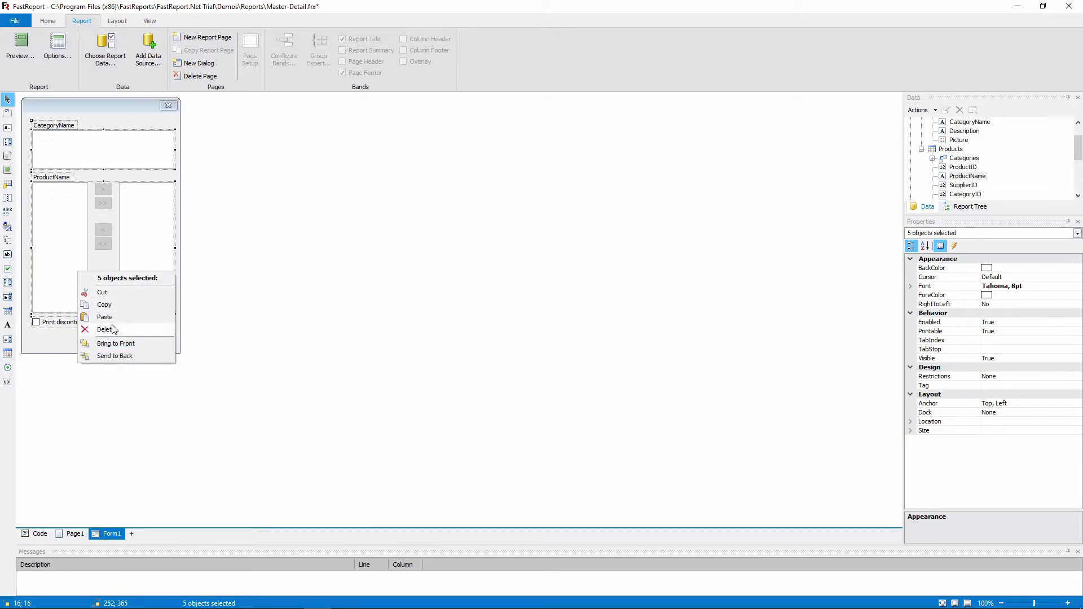
click(111, 329)
drag(181, 354, 194, 197)
Place two text boxes side by side above the OK and Cancel buttons.
click(8, 382)
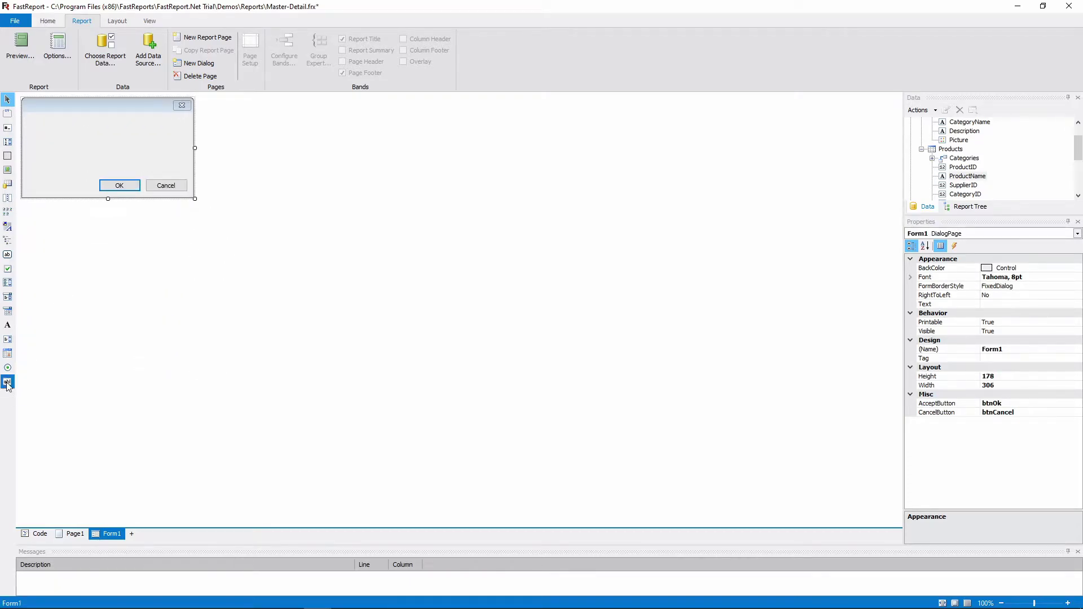
click(46, 143)
drag(46, 143, 131, 143)
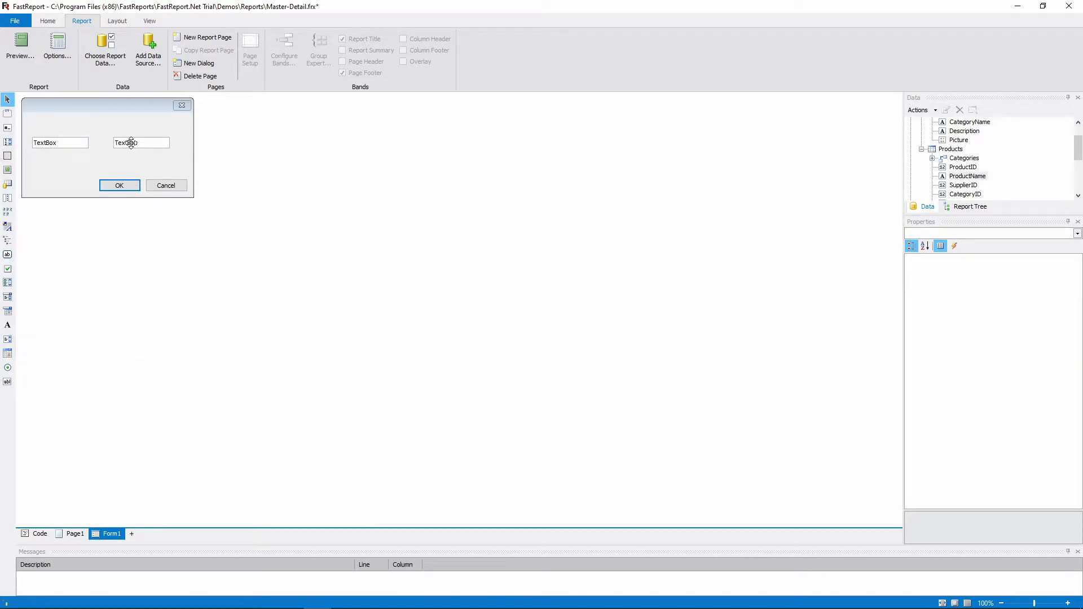
Clear the first text box's default text and set its DataColumn to Products.UnitPrice.
click(54, 143)
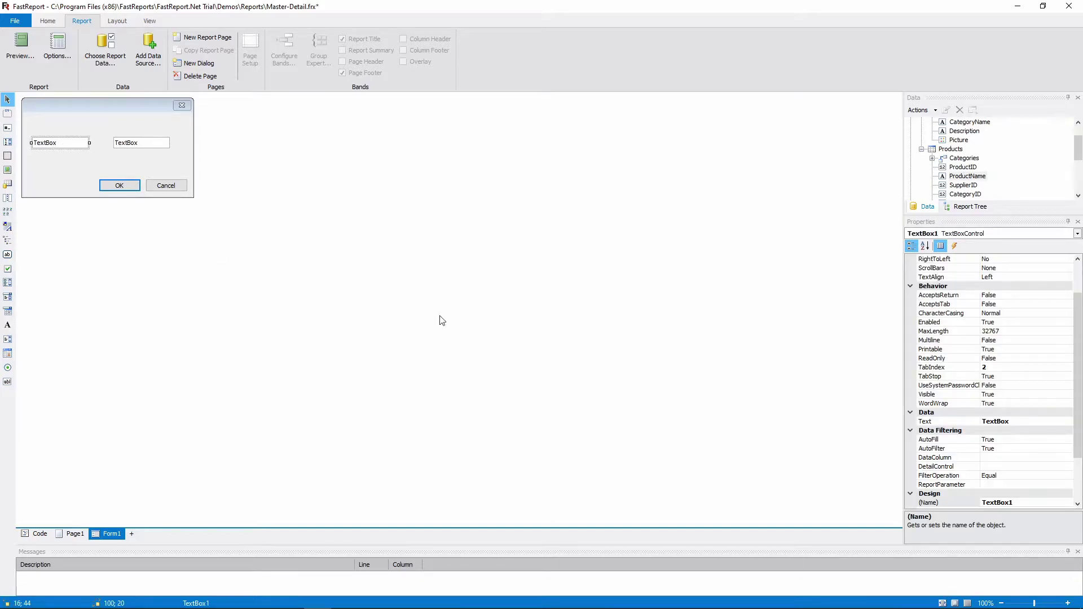
scroll(1010, 403, down, 1)
click(979, 394)
click(948, 430)
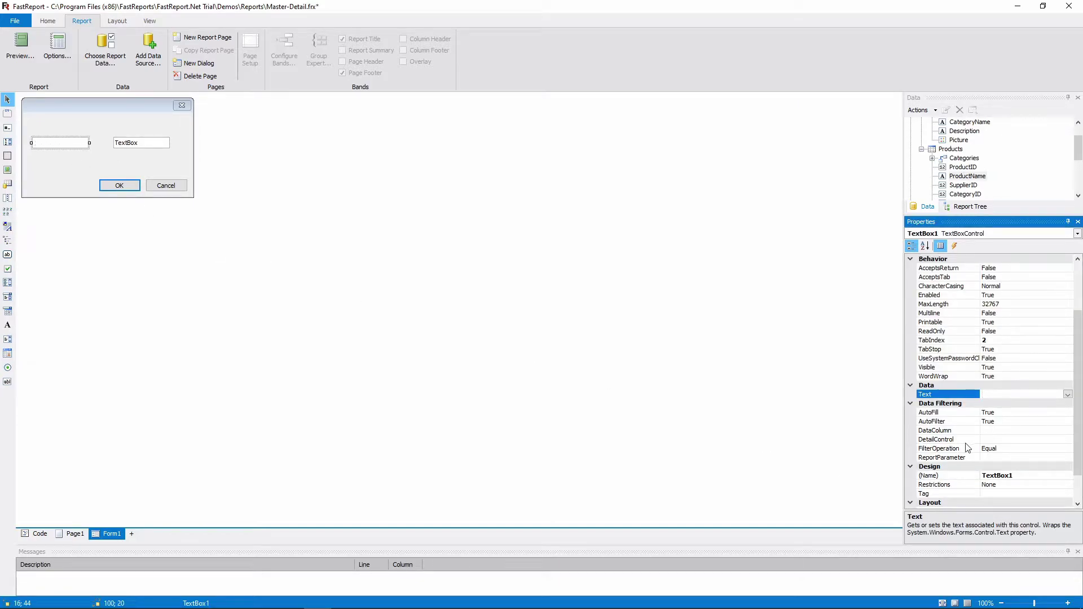
click(1068, 431)
click(986, 506)
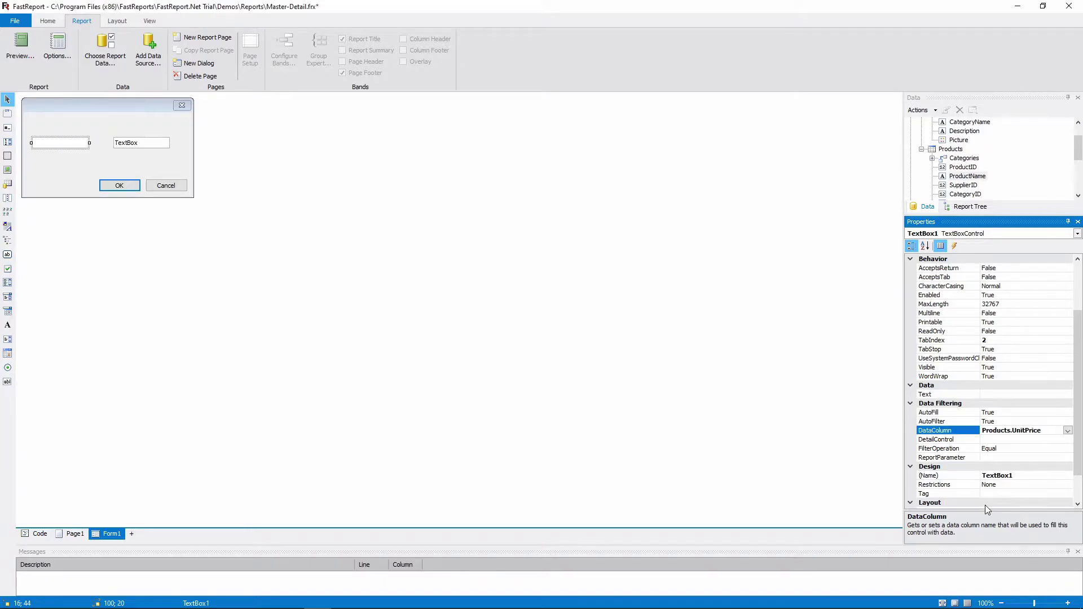
Clear the second text box's default text and set its DataColumn to Products.UnitPrice.
click(141, 142)
click(1006, 395)
double_click(1007, 394)
key(BackSpace)
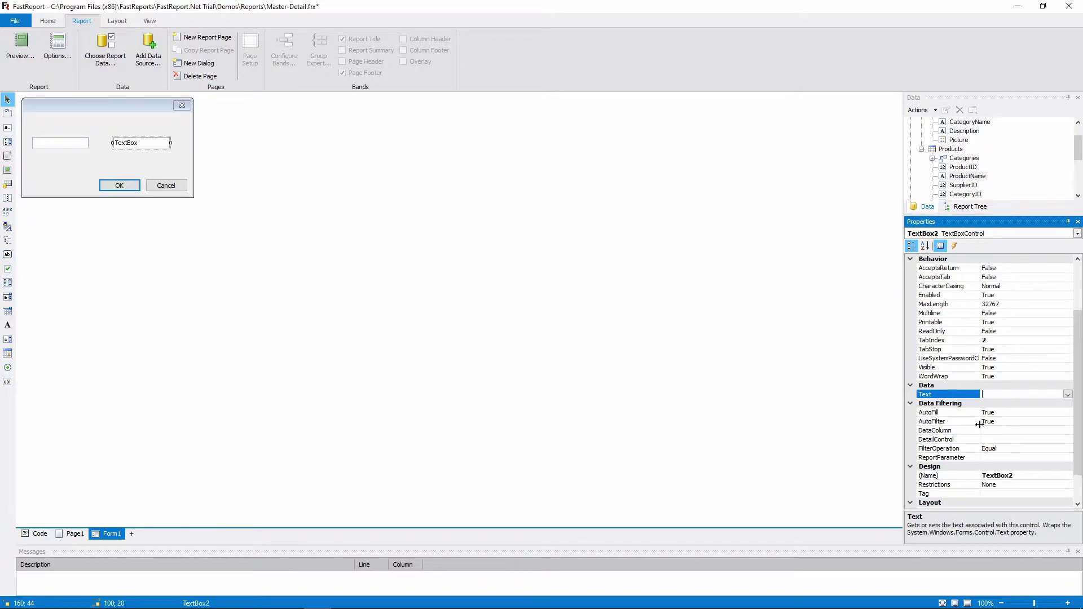
click(958, 432)
click(1067, 430)
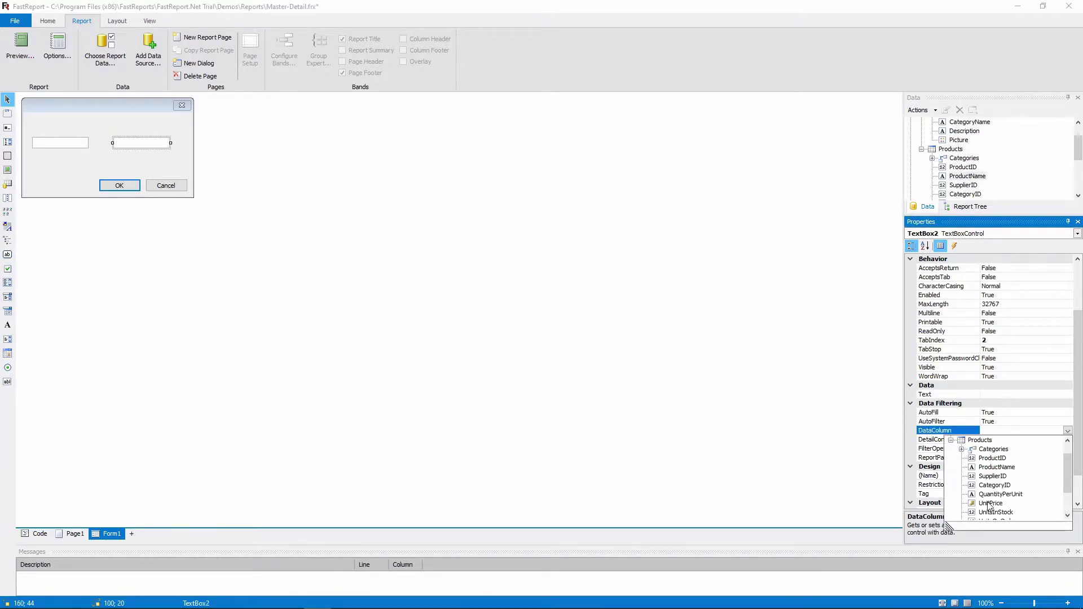
click(988, 503)
Set the first text box's Text to 0 and the second text box's Text to 500.
click(49, 142)
click(994, 395)
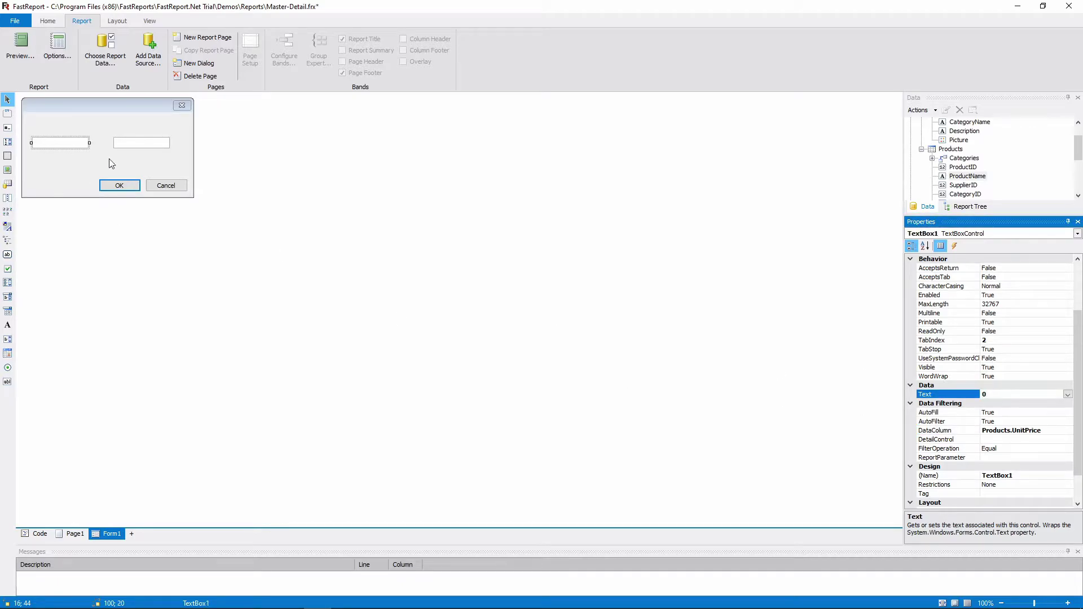
click(119, 142)
click(1016, 391)
key(Tab)
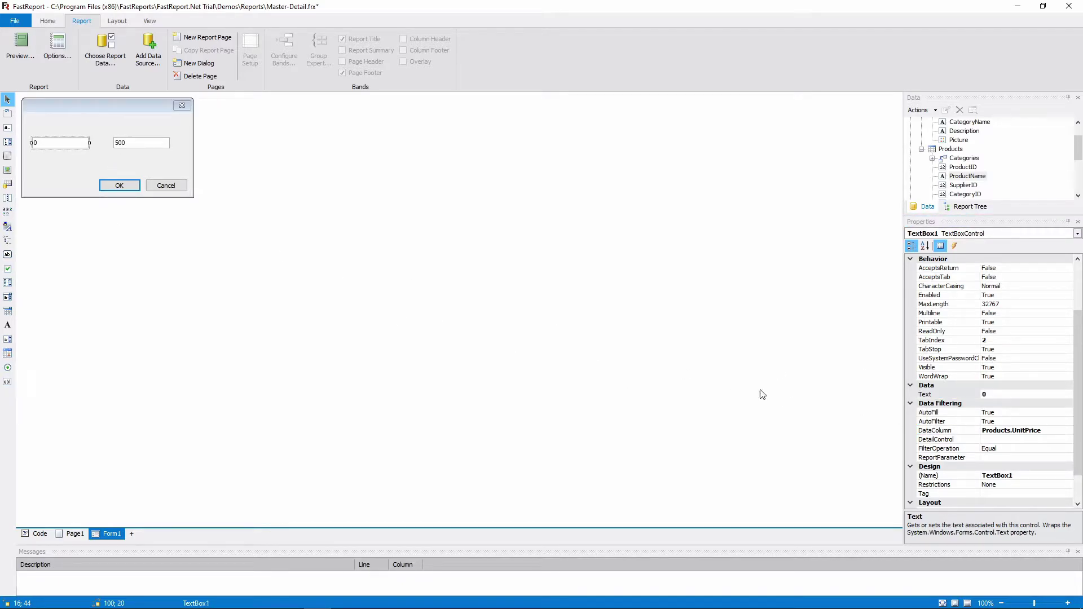
Set FilterOperation to GreaterThan for the first text box and LessThan for the second.
click(942, 448)
click(1068, 448)
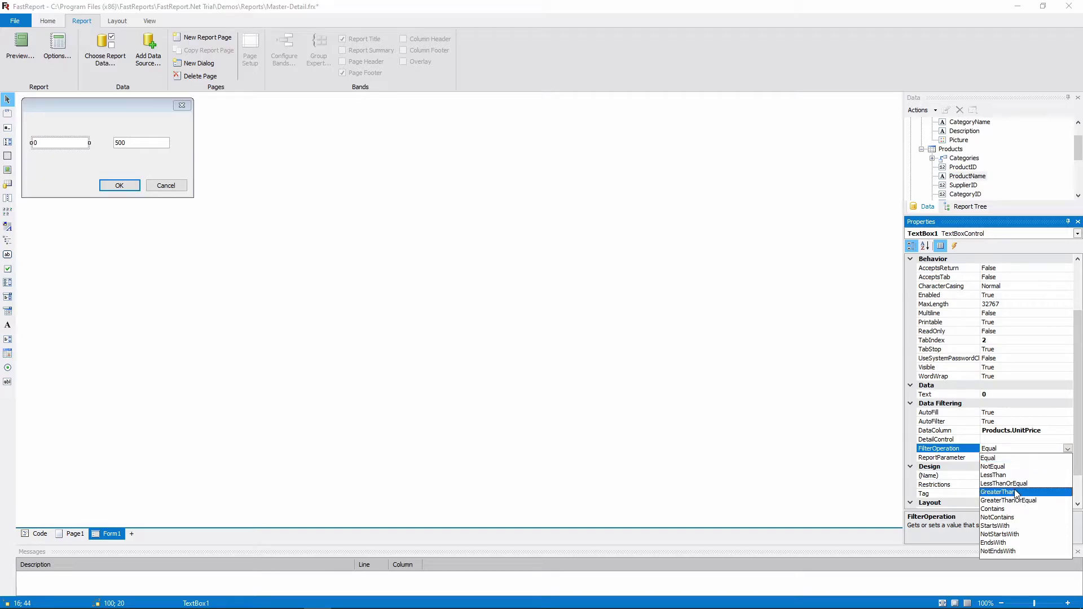
click(1016, 492)
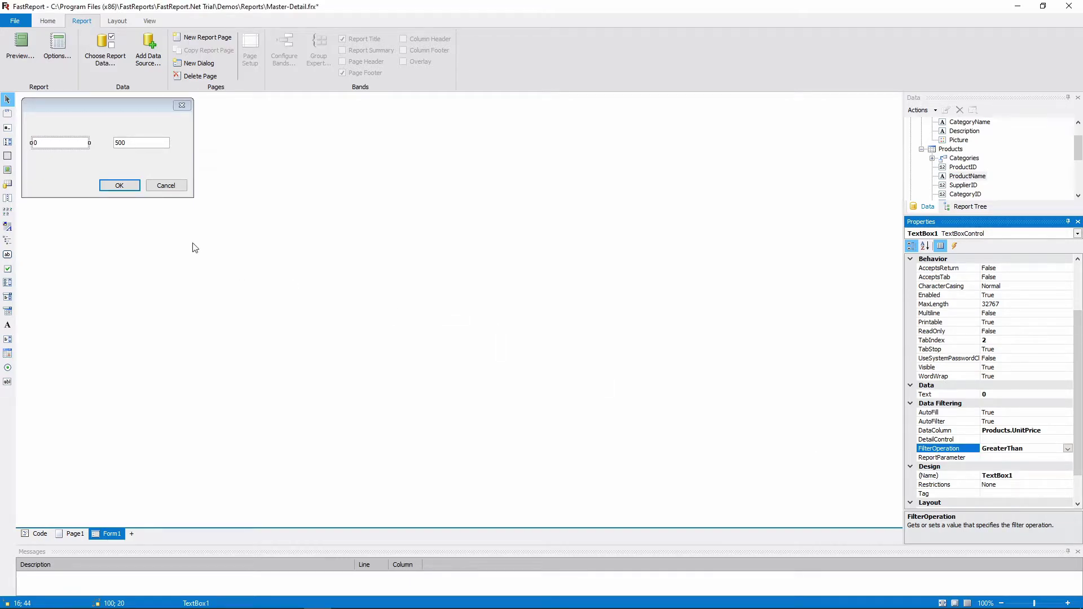
click(140, 143)
click(1022, 448)
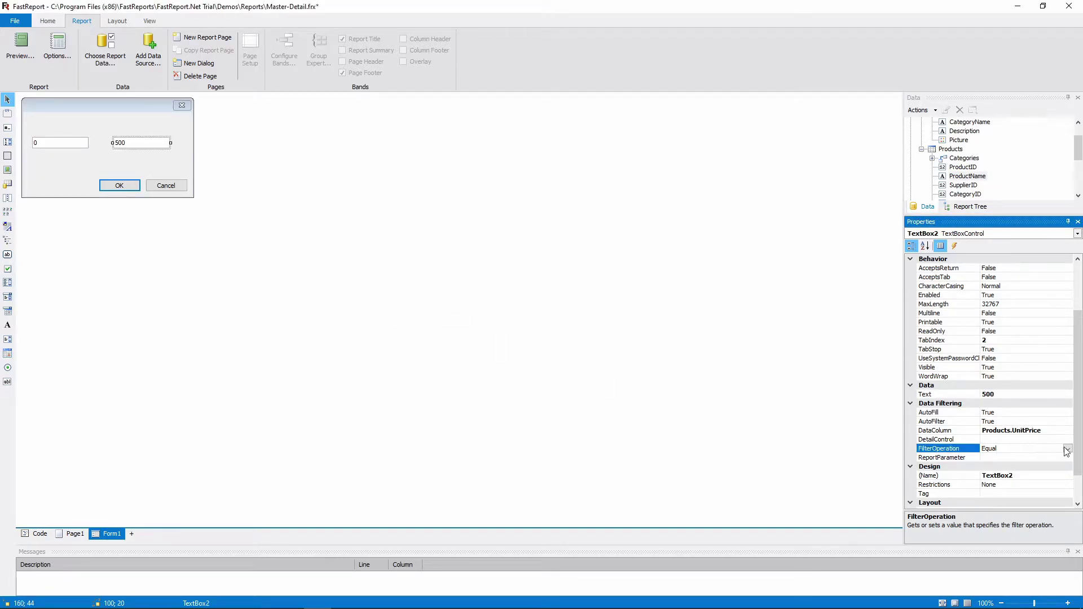
click(1067, 448)
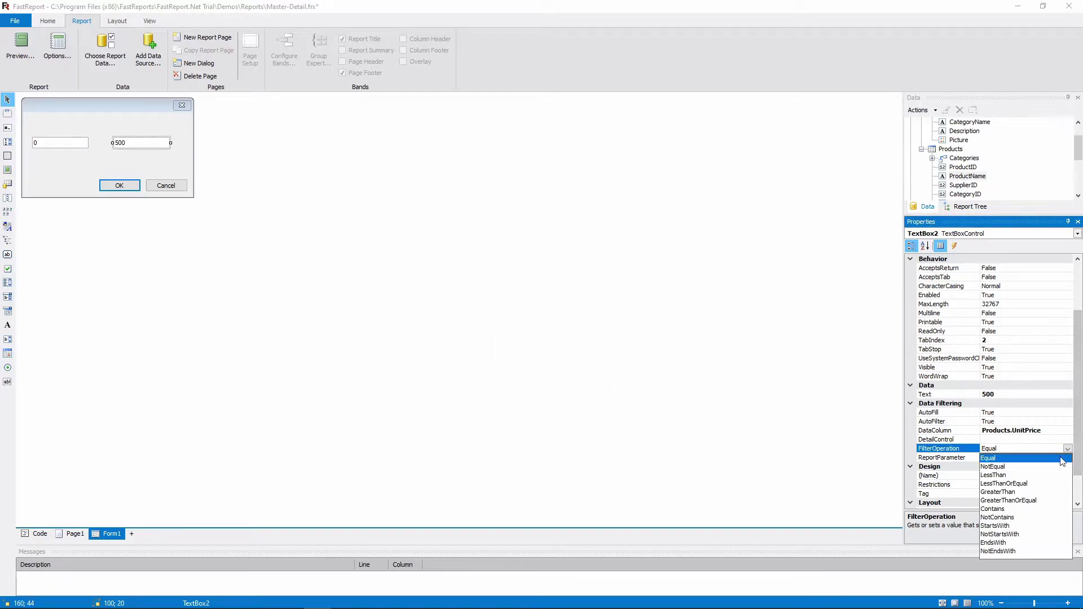
click(1000, 475)
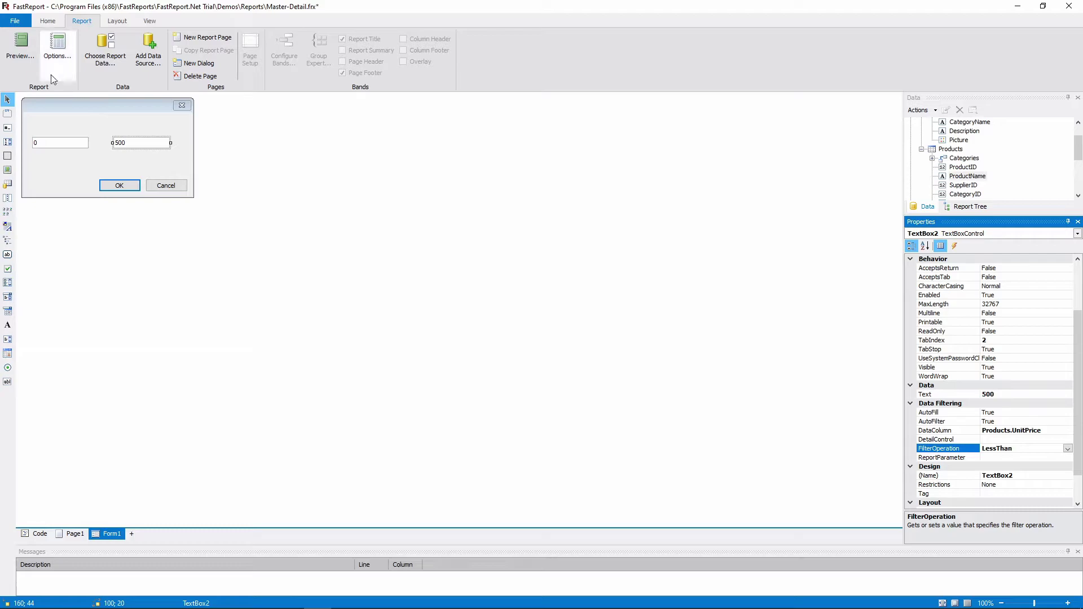
Preview the report with a unit price range from 20 to 40, examine both pages and close the preview.
click(32, 60)
text(20)
key(Tab)
text(40)
click(562, 347)
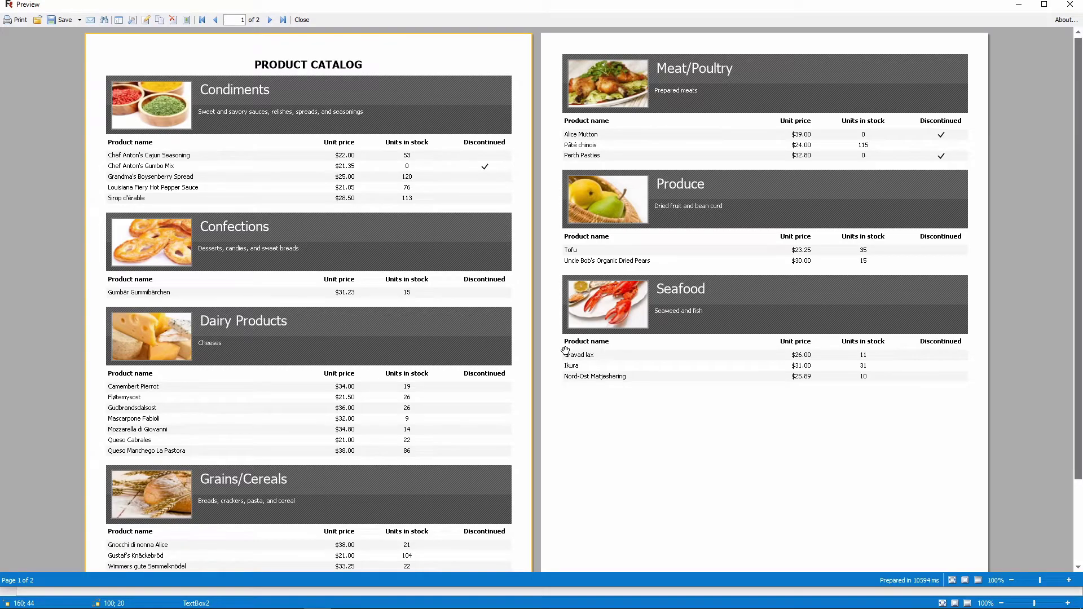
drag(665, 439, 672, 375)
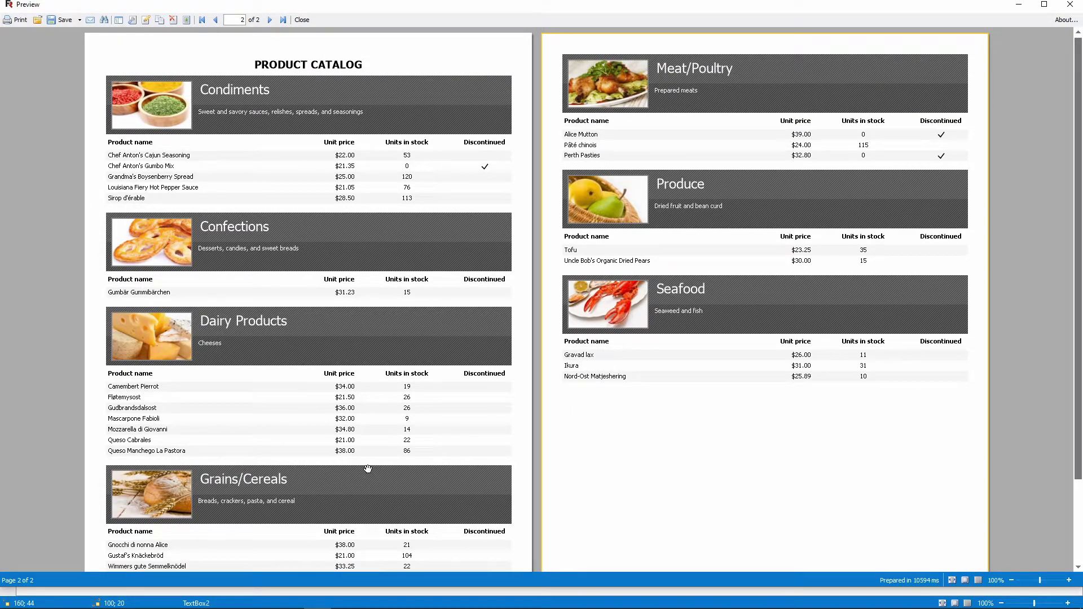
click(301, 20)
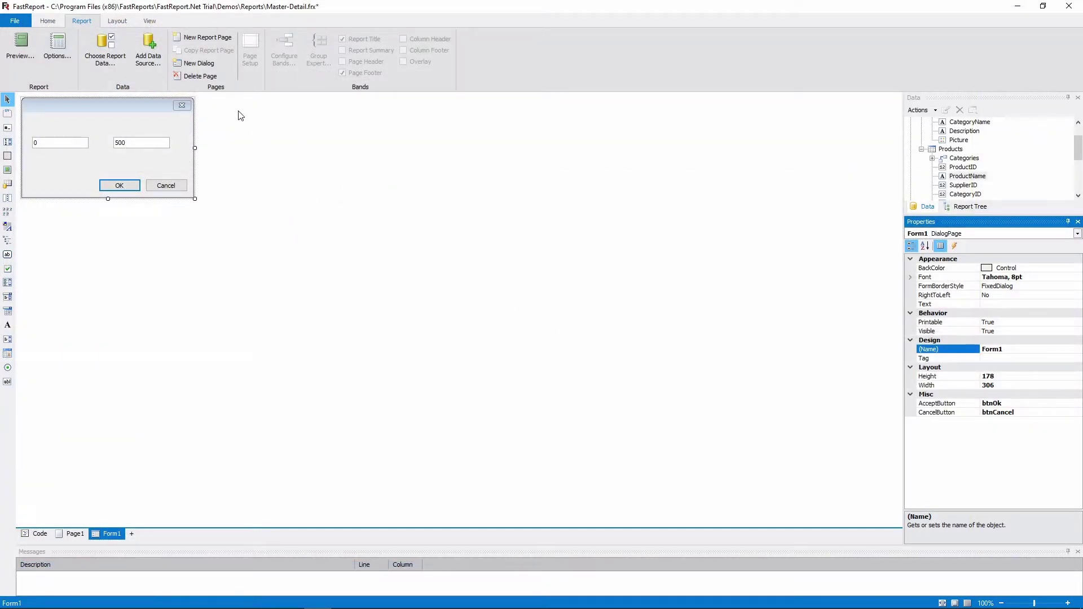
Add a second dialog form and reorder the report pages as Form2, Form1, Page1.
click(198, 63)
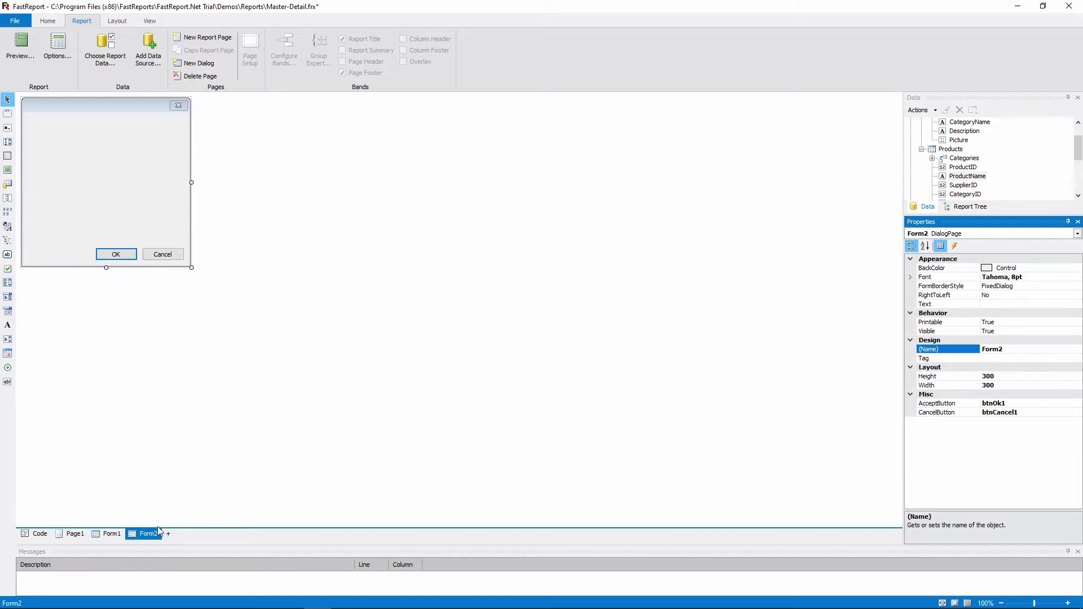
mouse_move(158, 530)
mouse_down()
mouse_move(74, 534)
mouse_move(152, 534)
mouse_up()
click(73, 534)
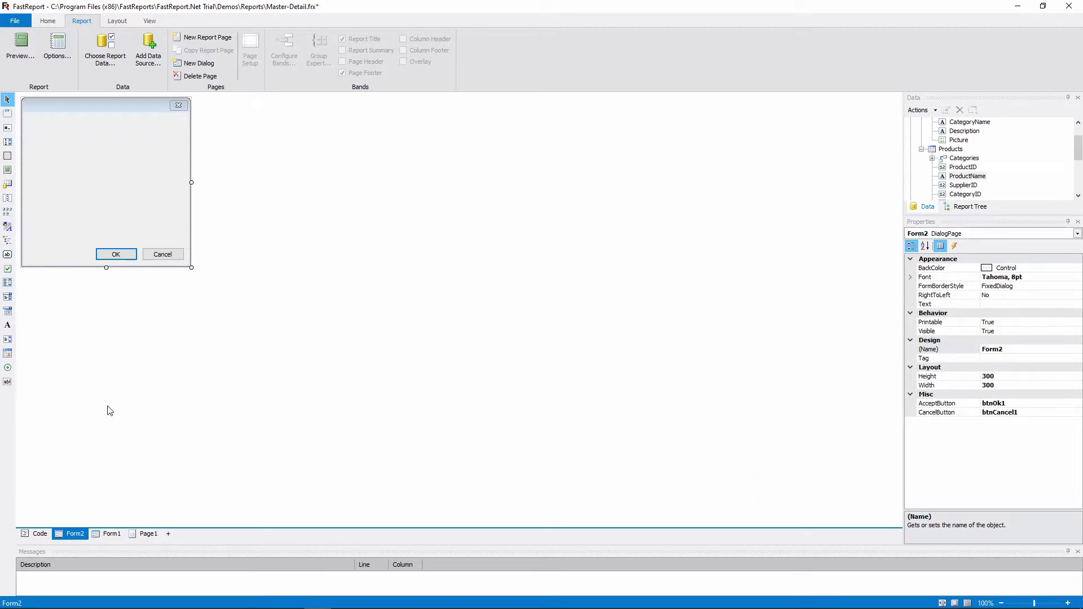
Place a group box near the new form's upper edge and a panel directly below it.
click(7, 142)
click(34, 118)
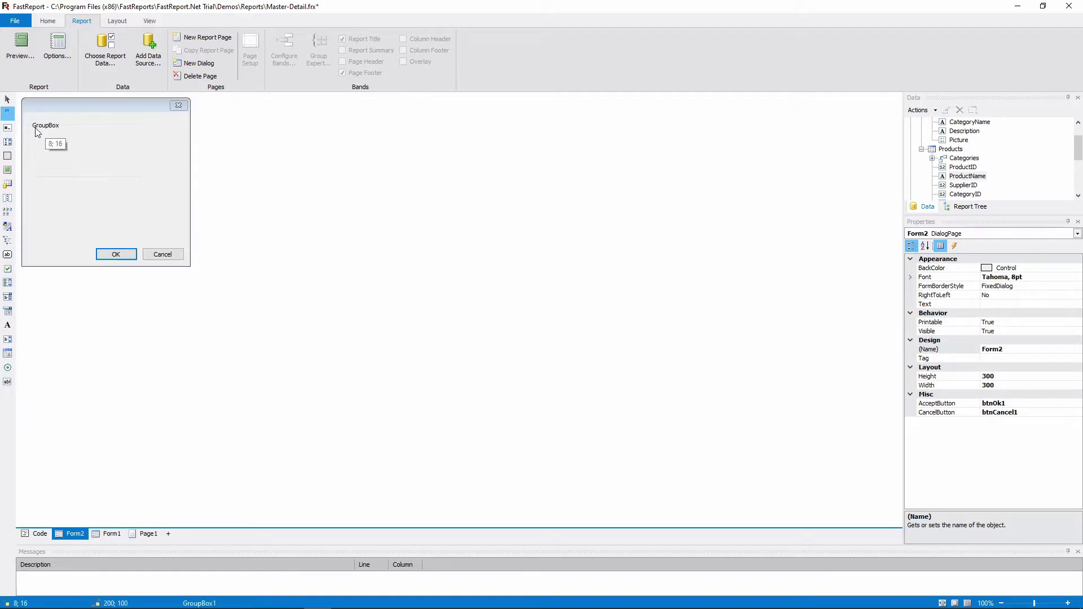
click(7, 156)
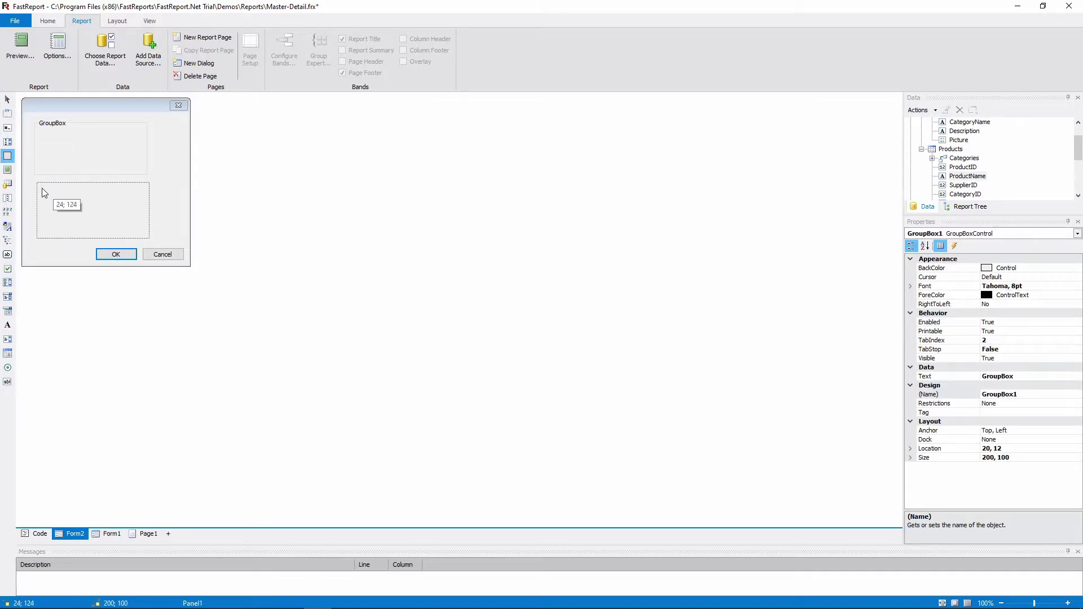
click(34, 181)
Draw a picture box about 64 by 54 inside the group box and load cat.png as its image.
click(7, 170)
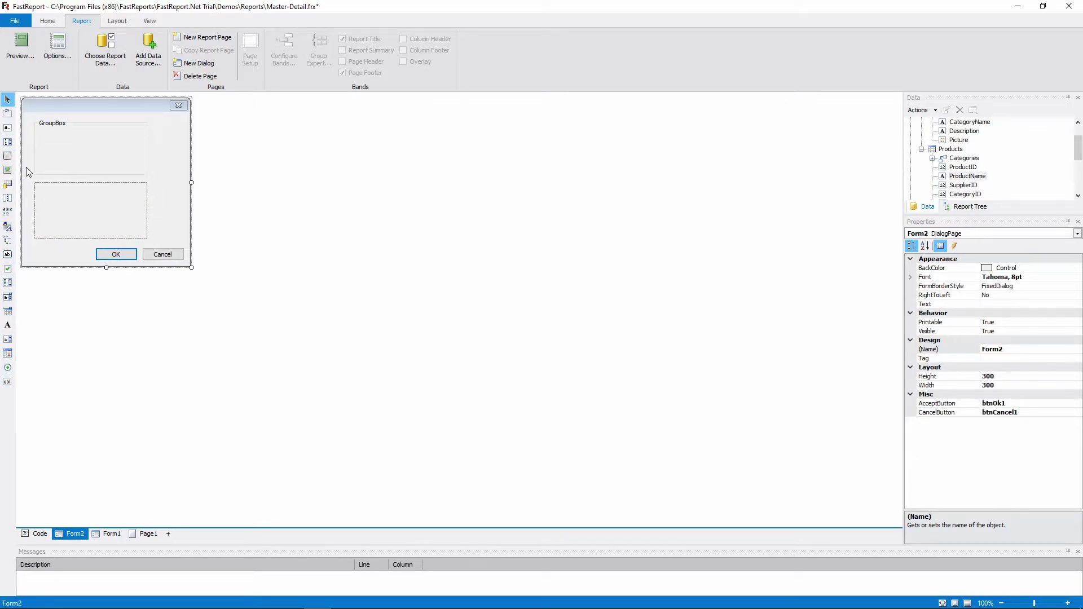
mouse_move(45, 131)
mouse_down()
mouse_move(96, 169)
mouse_move(82, 165)
mouse_up()
click(1031, 312)
click(1077, 313)
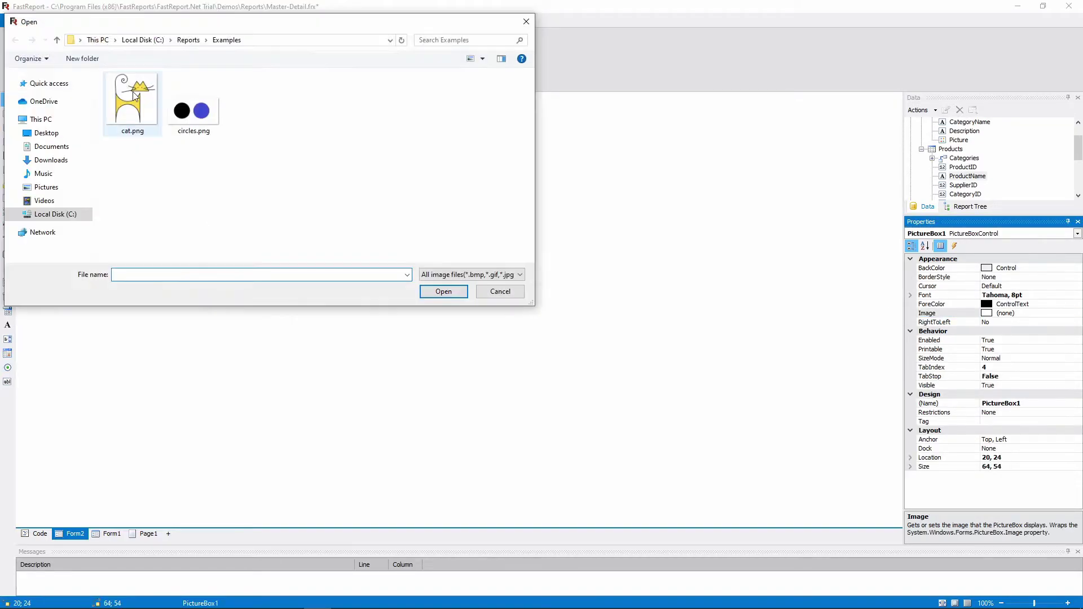
double_click(131, 96)
Set the picture box's SizeMode to StretchImage and enlarge it to 72 by 66.
click(1040, 358)
click(1076, 358)
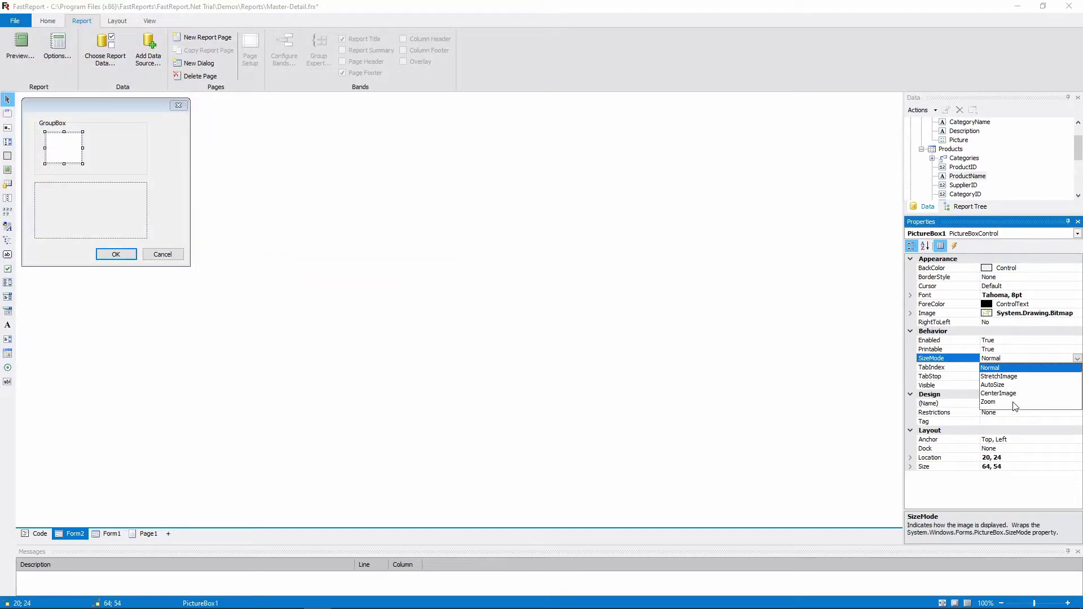
click(999, 377)
drag(82, 164, 88, 172)
Duplicate the cat picture box and place the copy beside the original inside the group box.
right_click(71, 150)
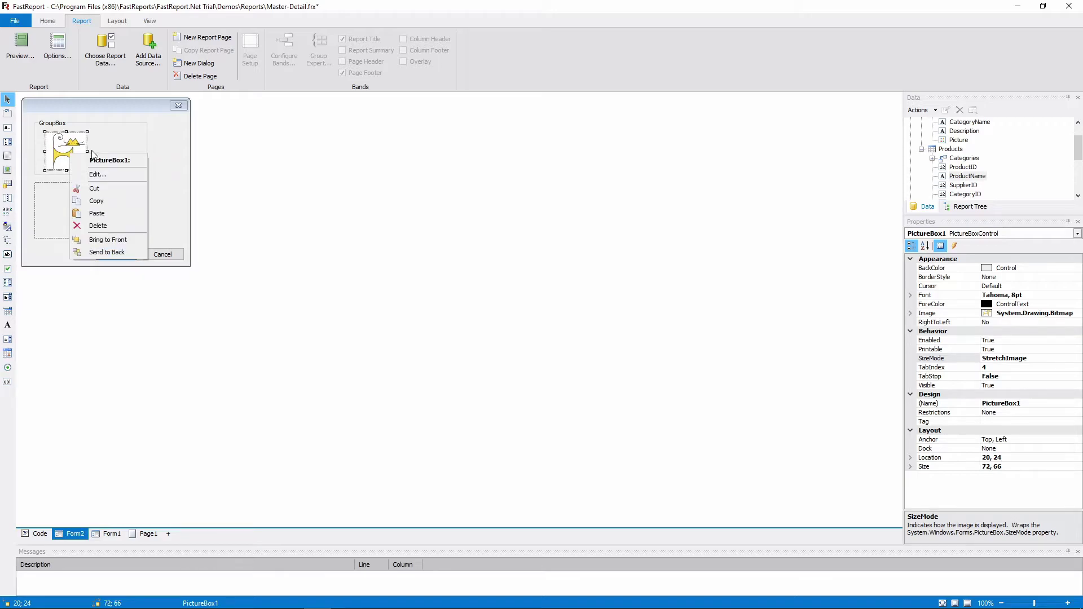
click(92, 201)
right_click(108, 141)
click(135, 201)
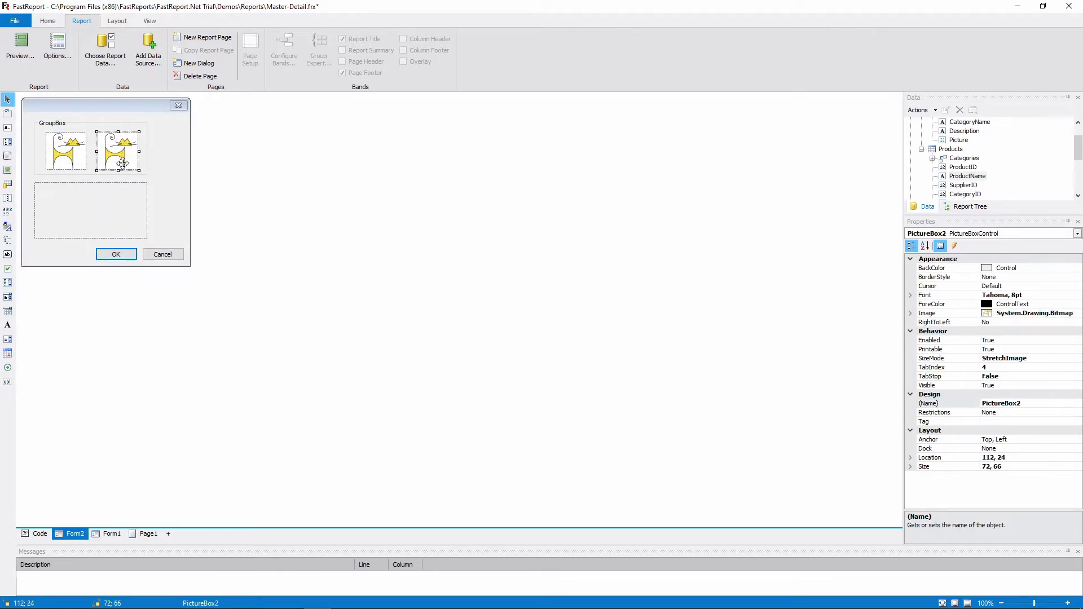
Move the group box with its pictures sideways to location 80, 12.
click(184, 190)
click(42, 121)
drag(43, 121, 76, 120)
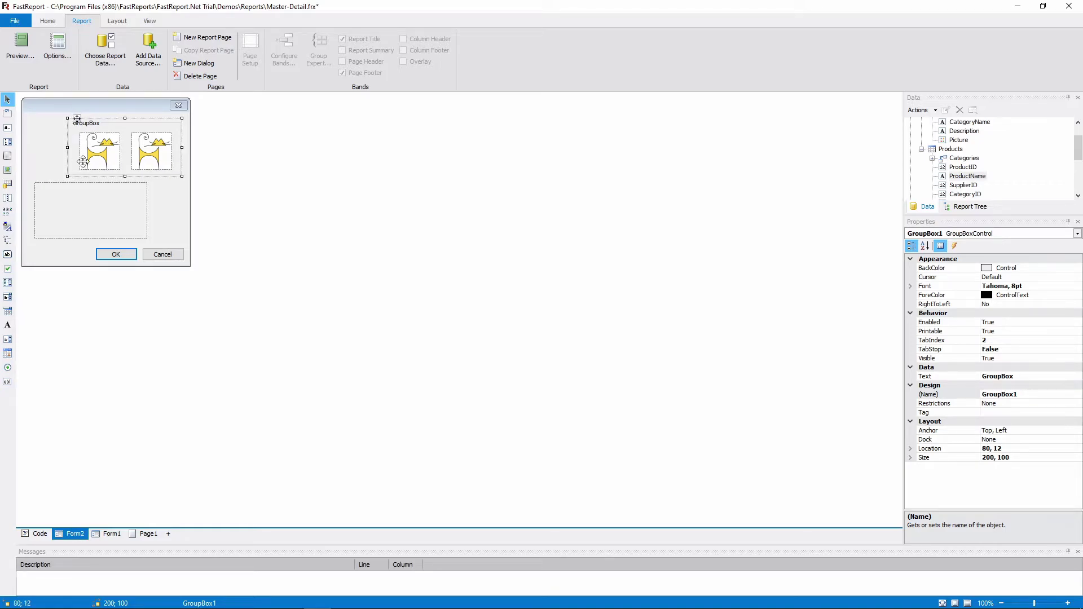
Copy both cat picture boxes into the panel and shift the panel slightly downward.
click(113, 156)
shift+click(160, 151)
key(ctrl+c)
key(ctrl+v)
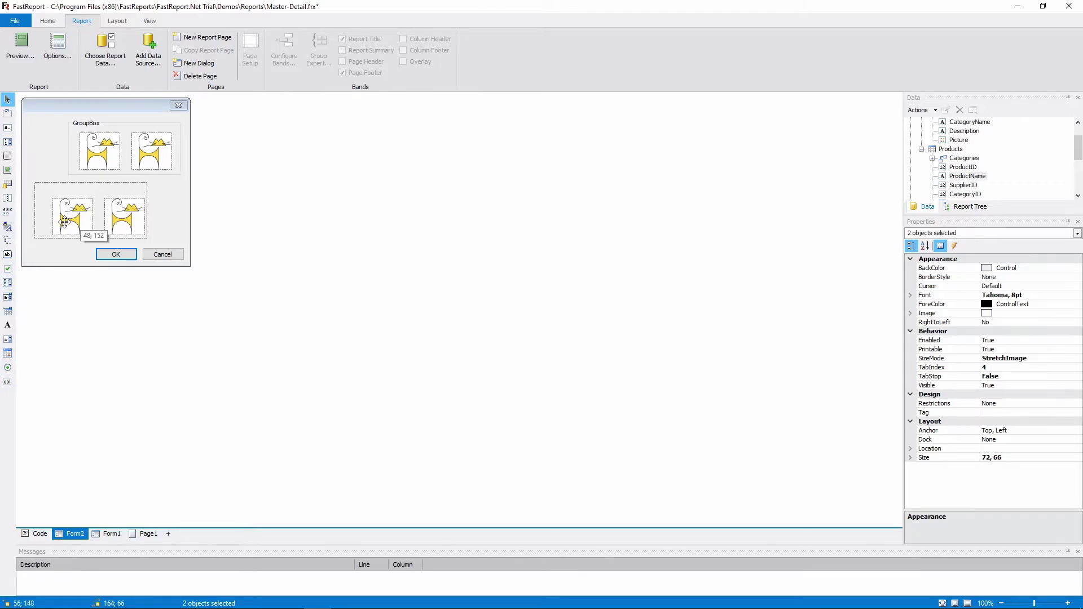
click(68, 211)
click(38, 197)
mouse_move(42, 182)
mouse_down()
mouse_move(44, 170)
mouse_move(44, 184)
mouse_up()
click(170, 203)
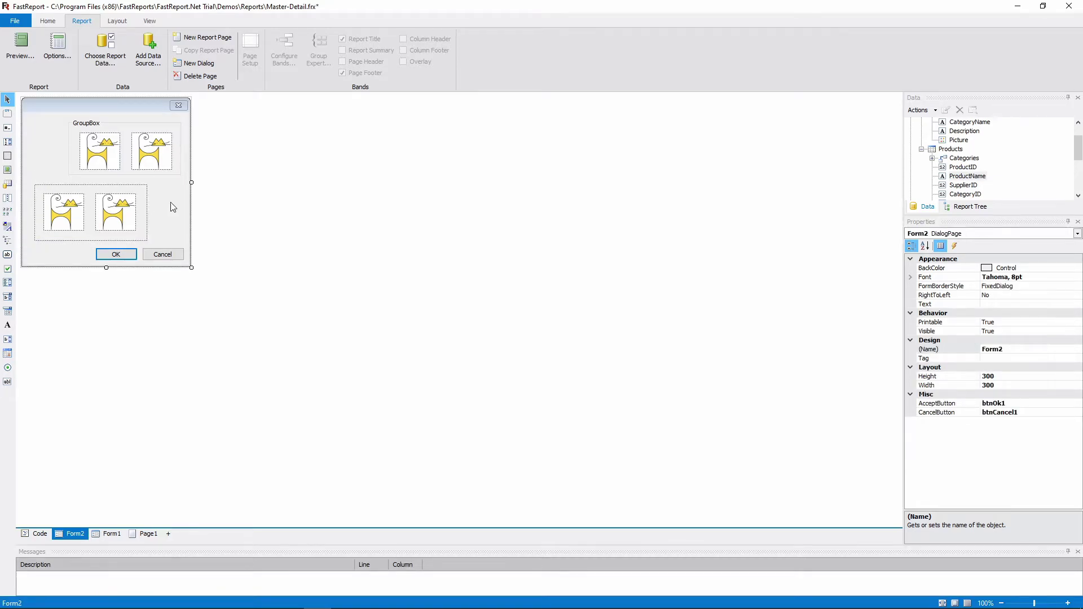
Open the Complex (Master-detail + Group).frx report, browse its customer orders in the preview and close the preview.
click(28, 79)
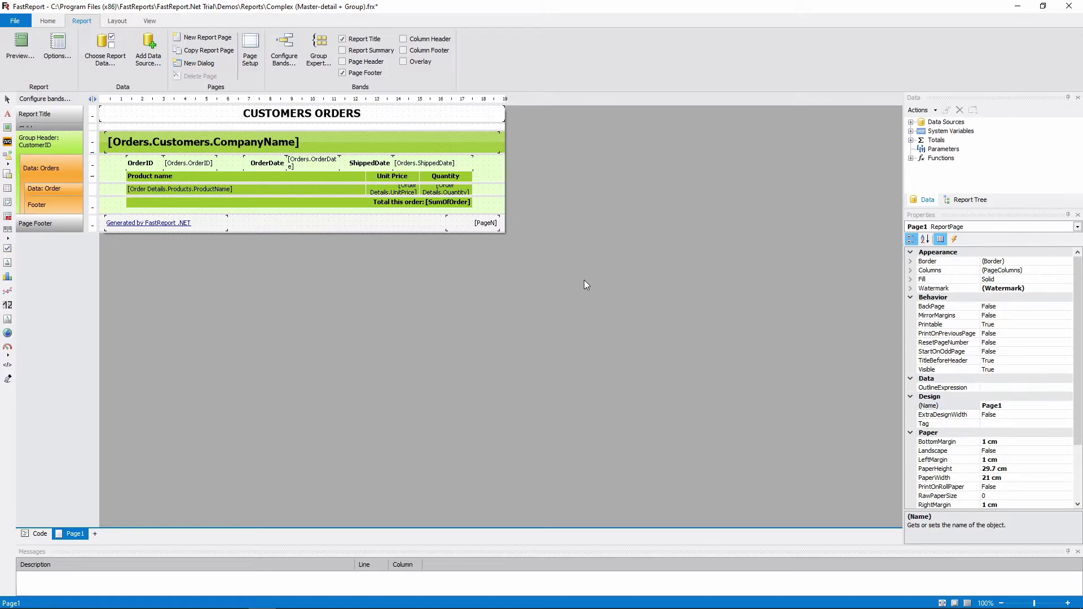
click(20, 45)
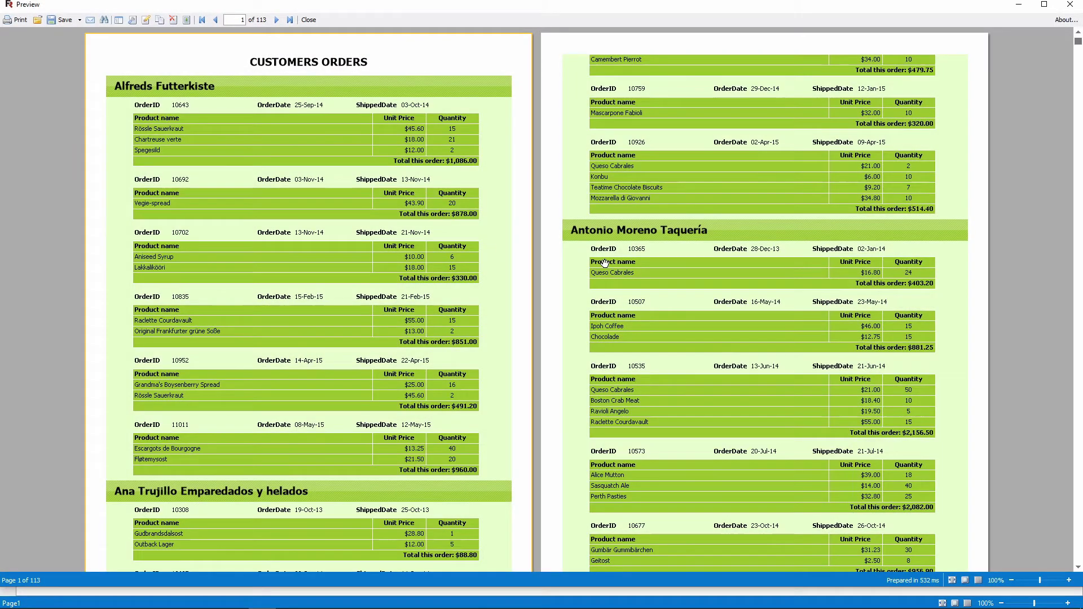
drag(1078, 40, 1059, 234)
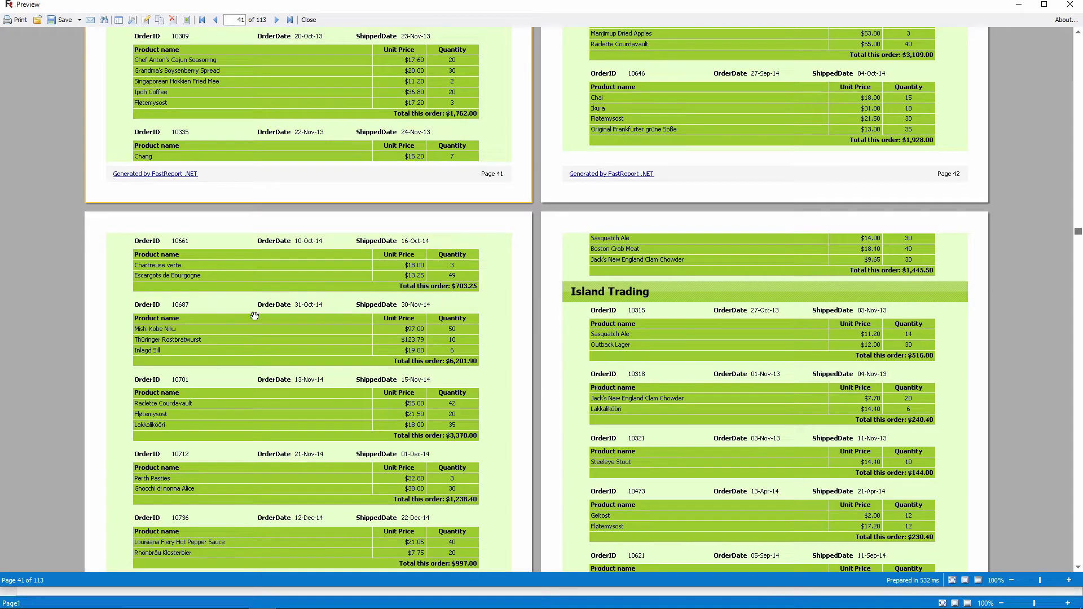
drag(1076, 234, 1078, 40)
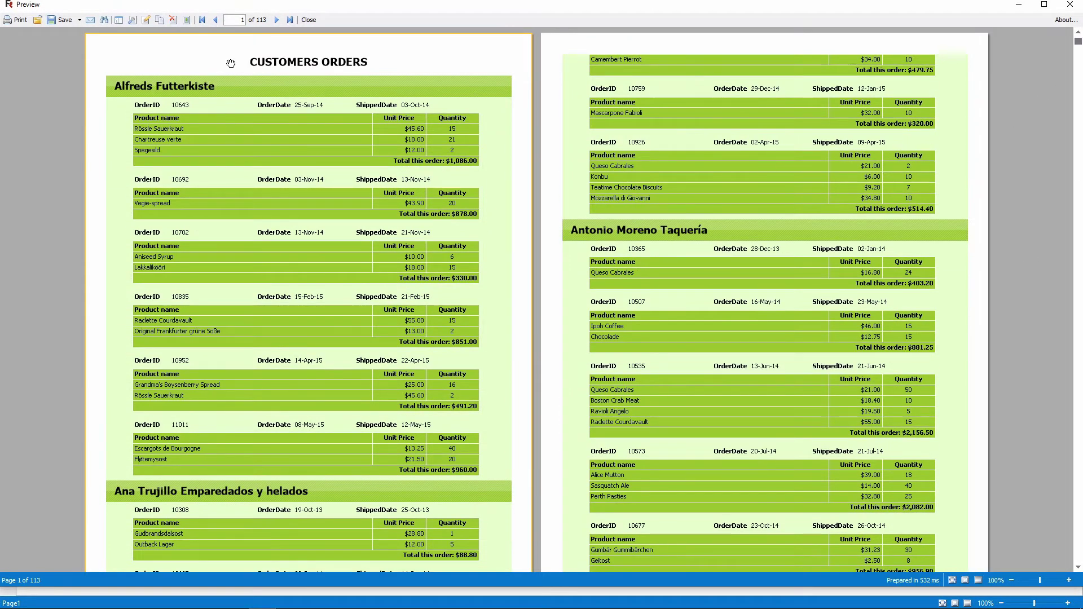
click(309, 19)
Add a dialog form sized 398 wide by 186 high, with a date picker and a masked text box side by side.
click(198, 63)
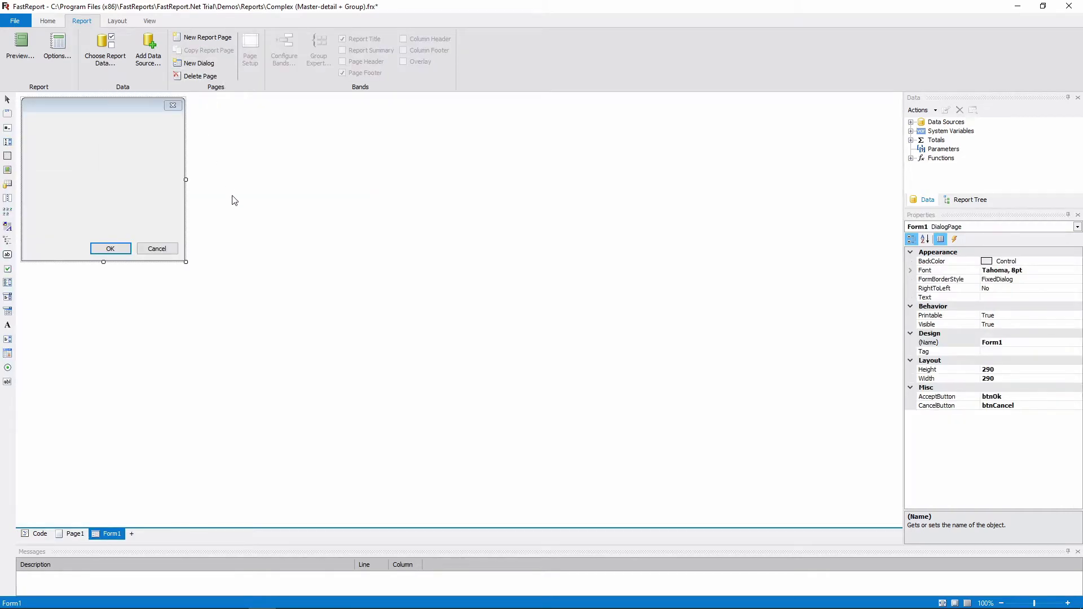
click(8, 312)
click(37, 156)
click(32, 145)
drag(185, 261, 247, 203)
click(8, 128)
click(167, 147)
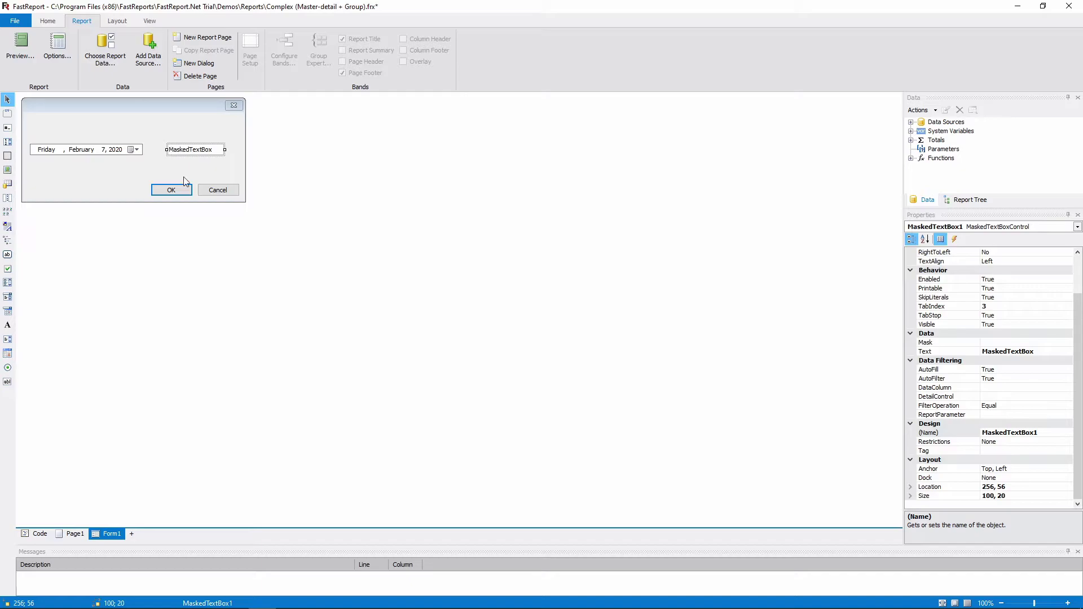
Run the report to try the date picker's calendar, pick a day in January 2019 and close the dialog.
key(ctrl+p)
click(543, 305)
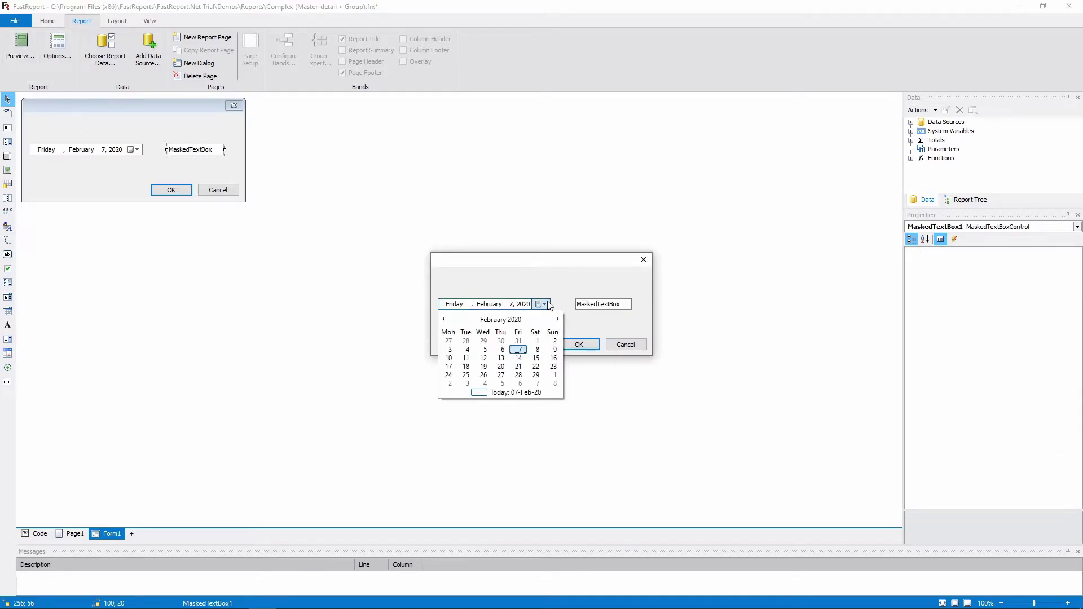
click(500, 319)
click(502, 319)
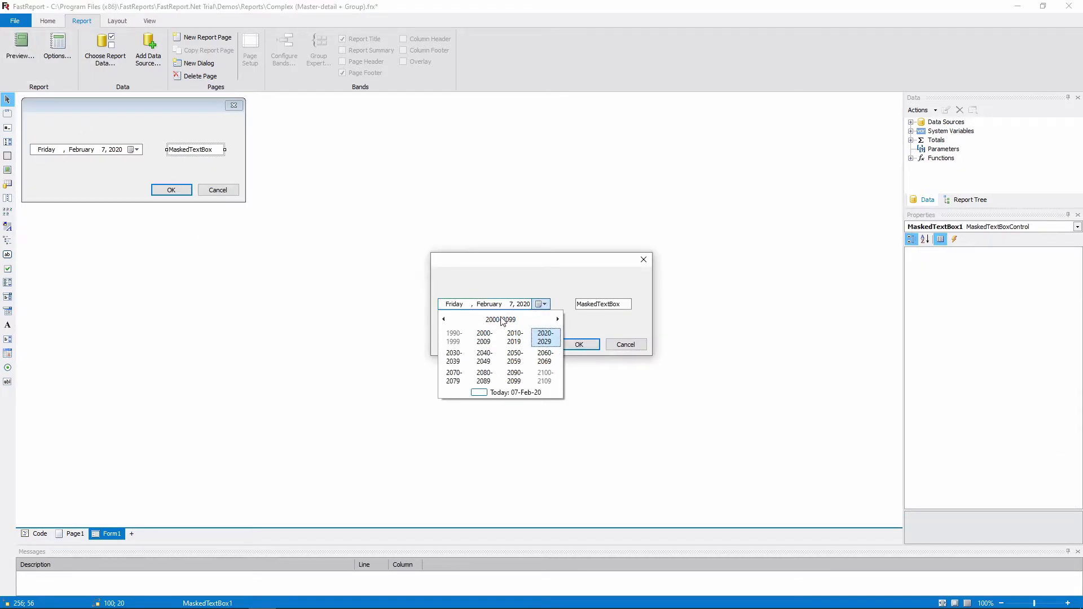
click(458, 340)
click(451, 336)
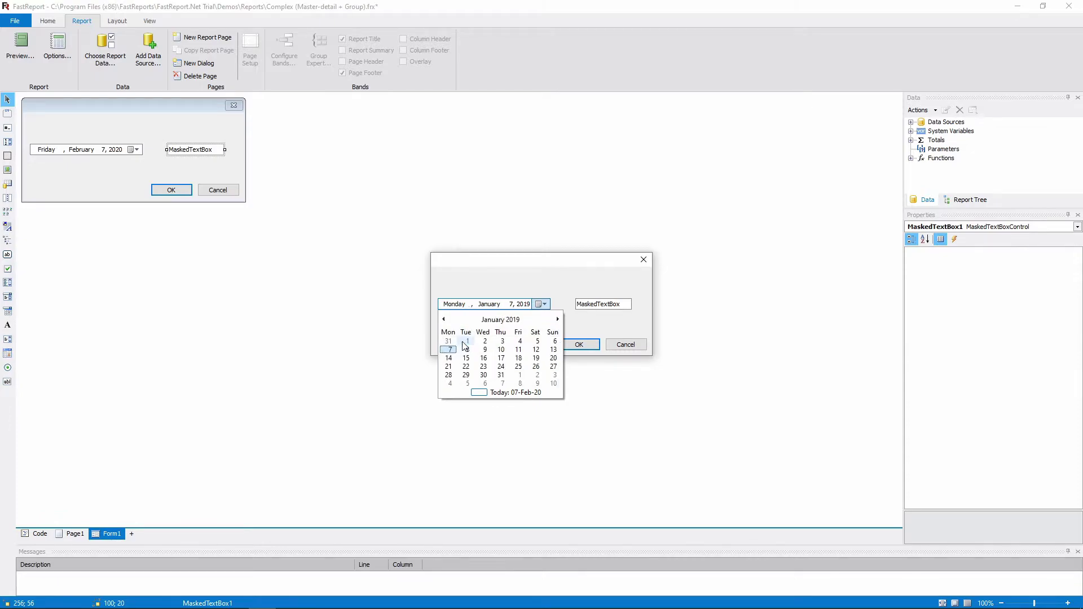
click(466, 346)
click(643, 259)
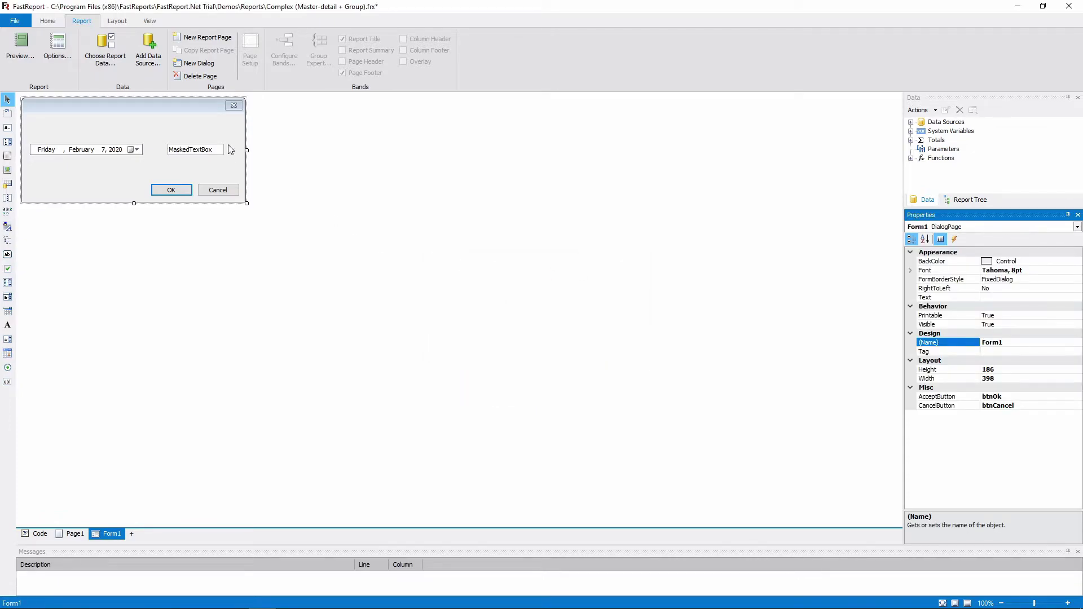
Set the masked text box's input mask to 00/00/0000.
click(201, 150)
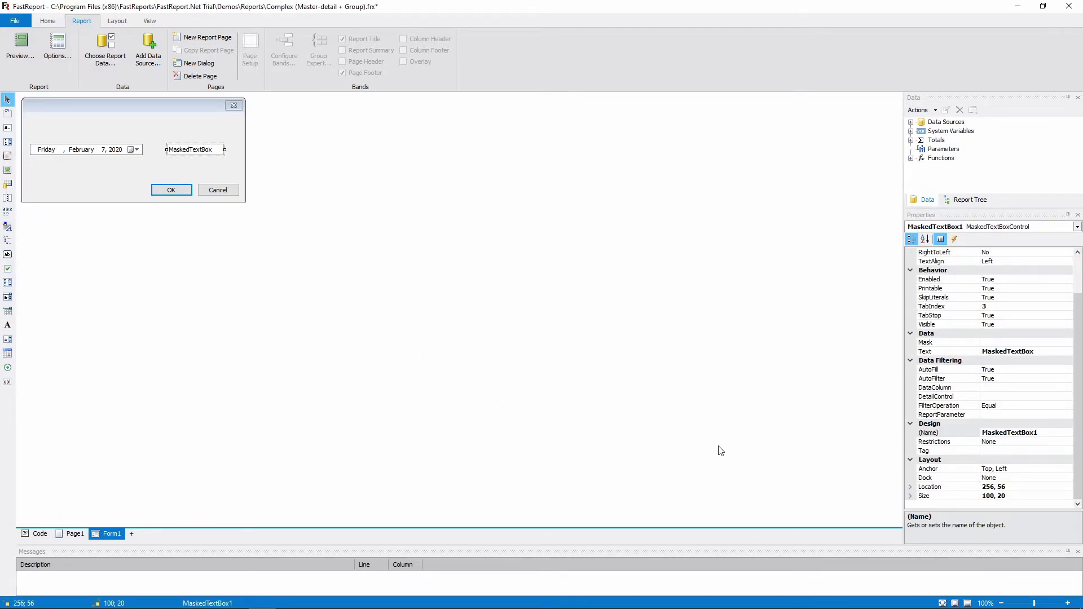
click(1010, 342)
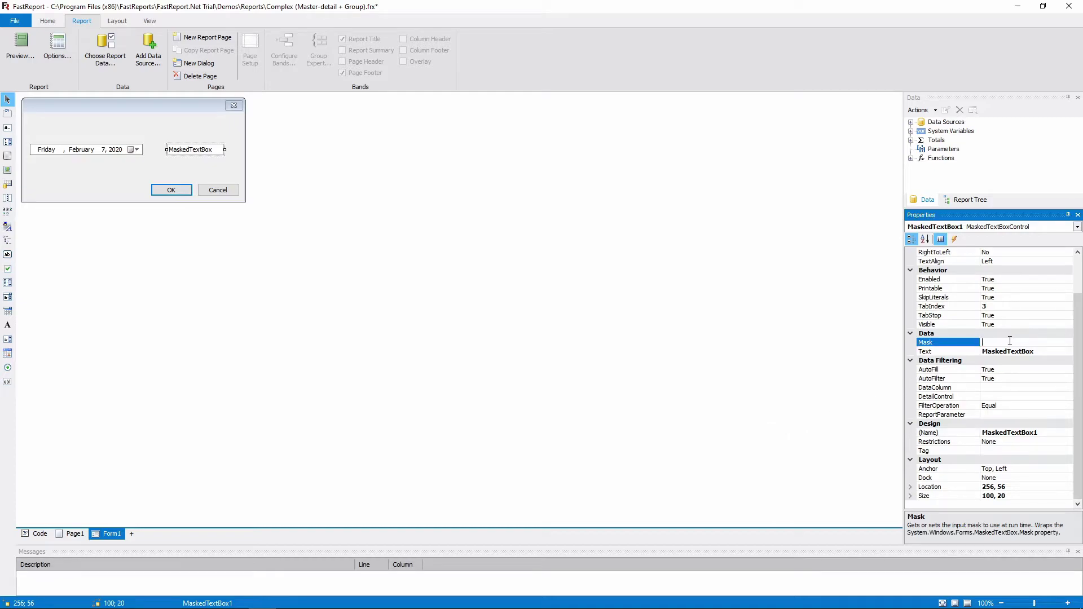
click(1046, 351)
Run the report to try the masked text box with the date 12-12-1096, and close the dialog.
click(20, 47)
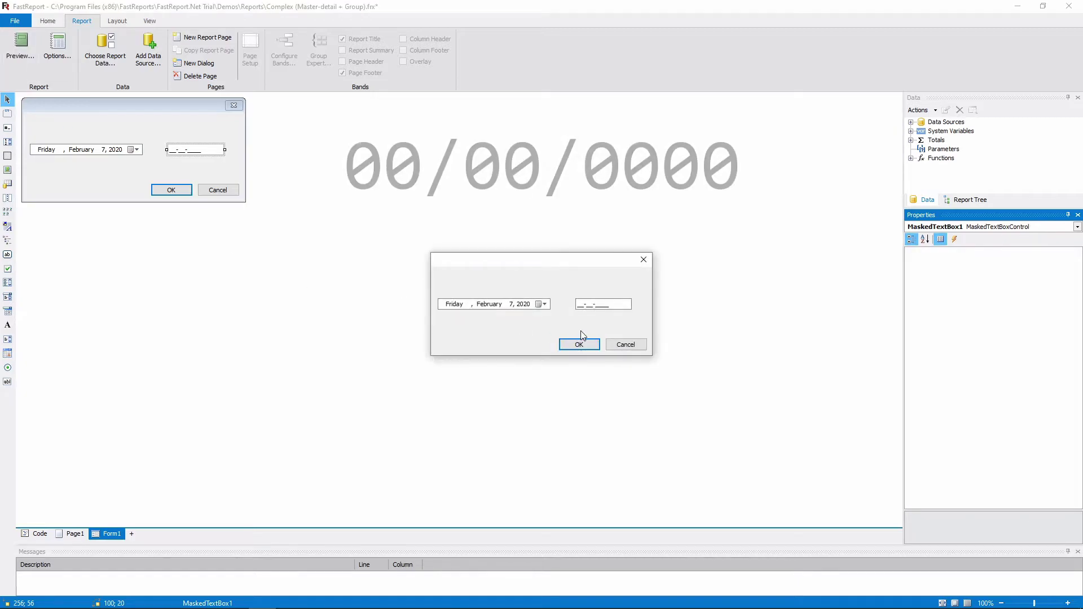
click(579, 305)
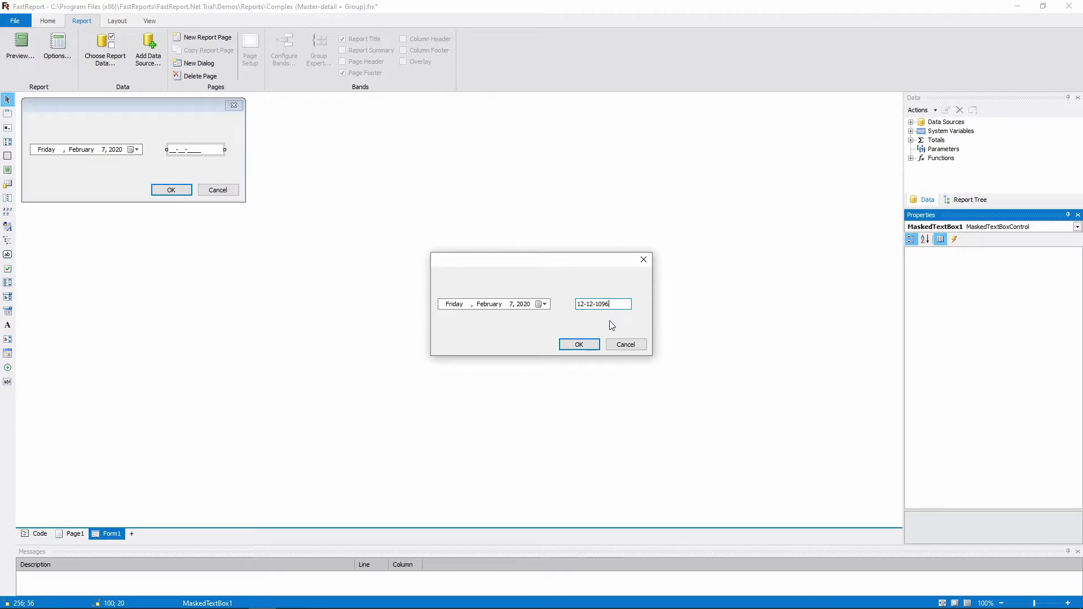
click(643, 260)
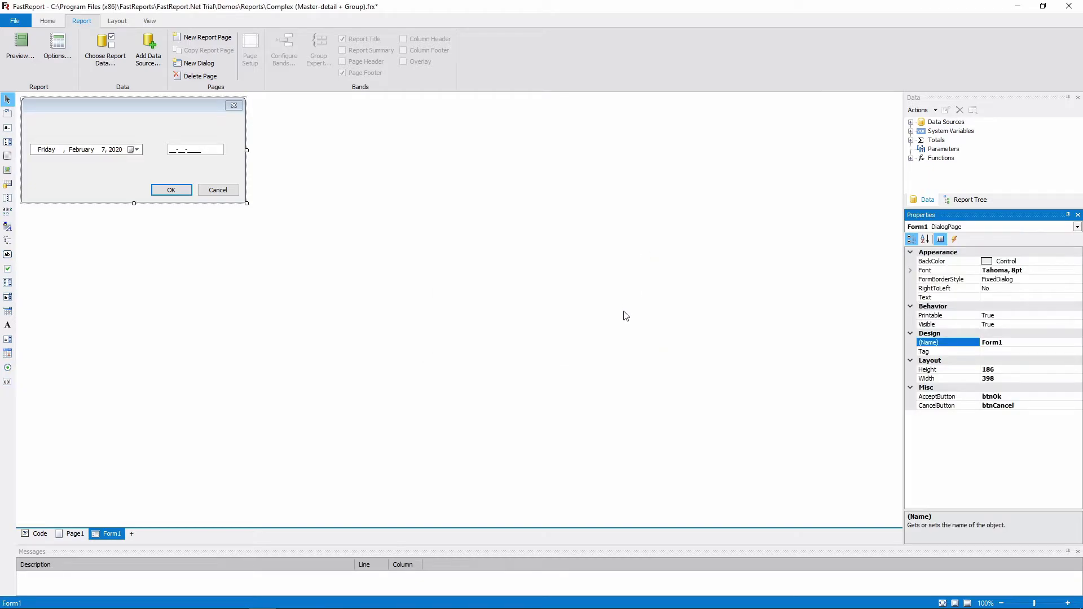
Set the date picker's value to January 1, 2014.
click(121, 150)
click(1018, 352)
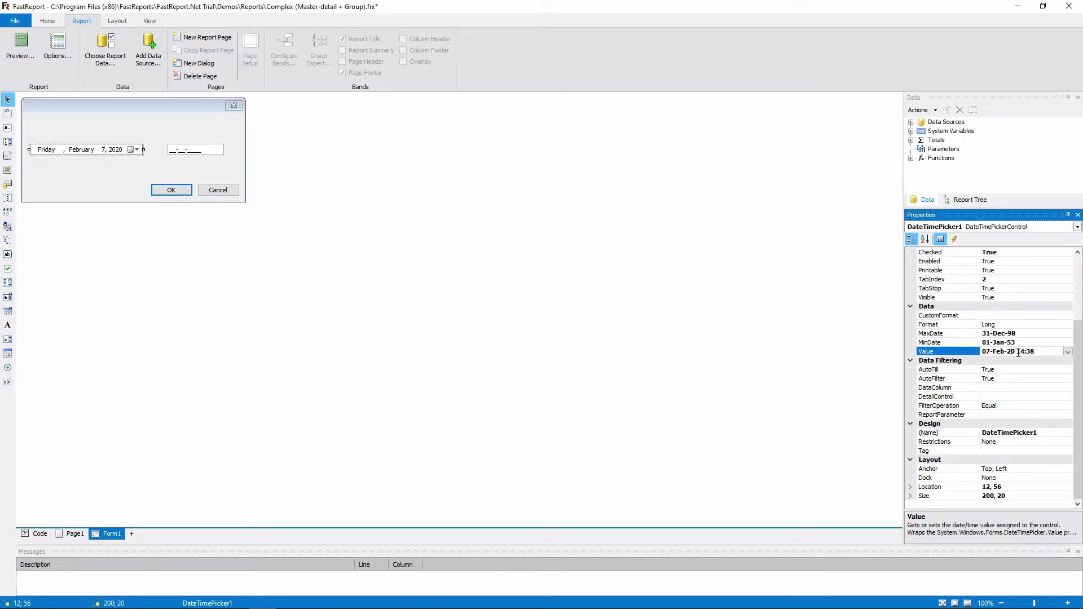
drag(1035, 351, 1015, 352)
key(BackSpace)
click(1067, 351)
click(997, 368)
click(995, 369)
click(996, 370)
click(1021, 390)
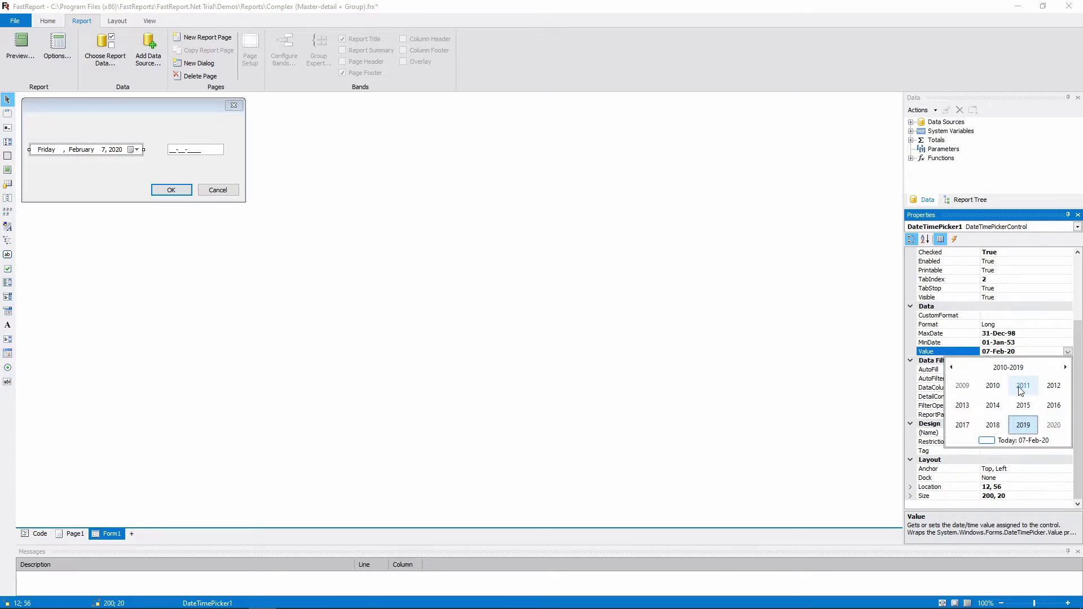
click(992, 406)
click(965, 392)
click(993, 390)
Bind the date picker to the Orders.OrderDate data column and set its filter operation to GreaterThan.
click(992, 388)
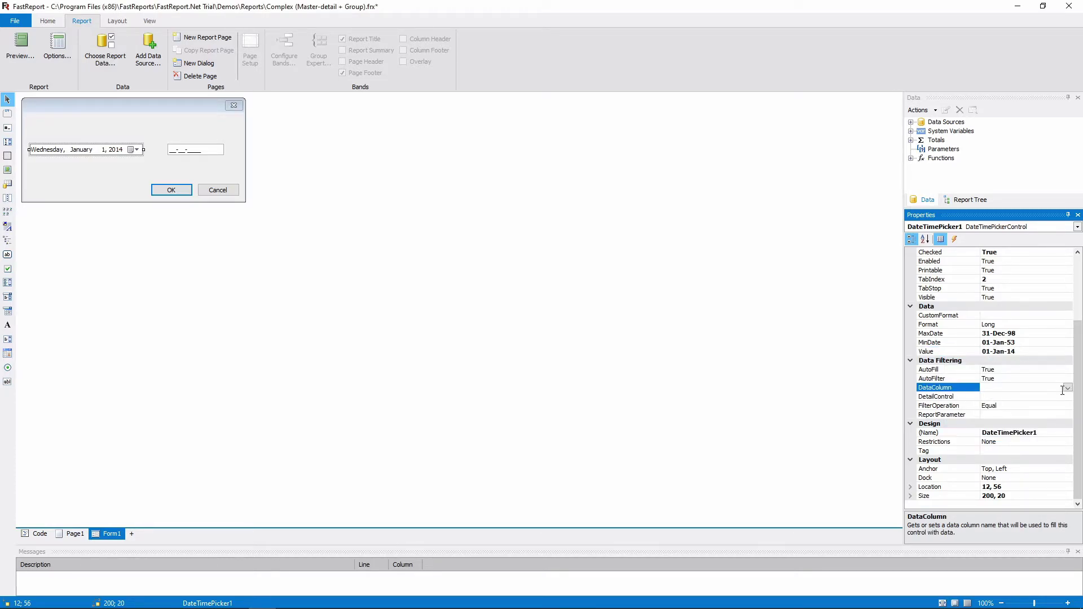
click(1068, 387)
click(991, 420)
click(1034, 420)
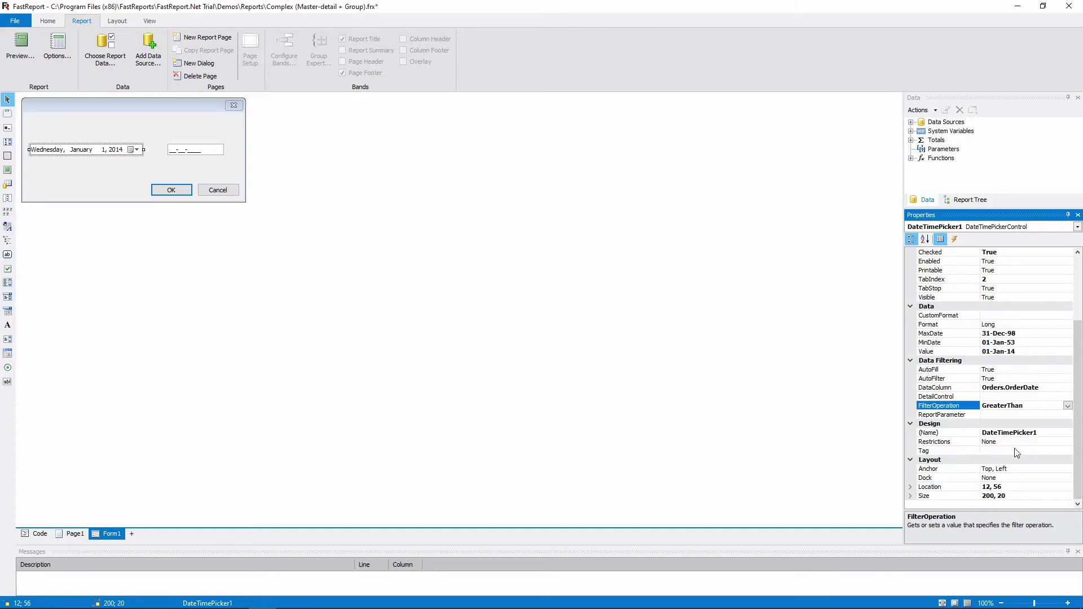
Bind the masked text box to the Orders.OrderDate data column and set its filter operation to LessThan.
click(194, 150)
click(965, 353)
click(954, 388)
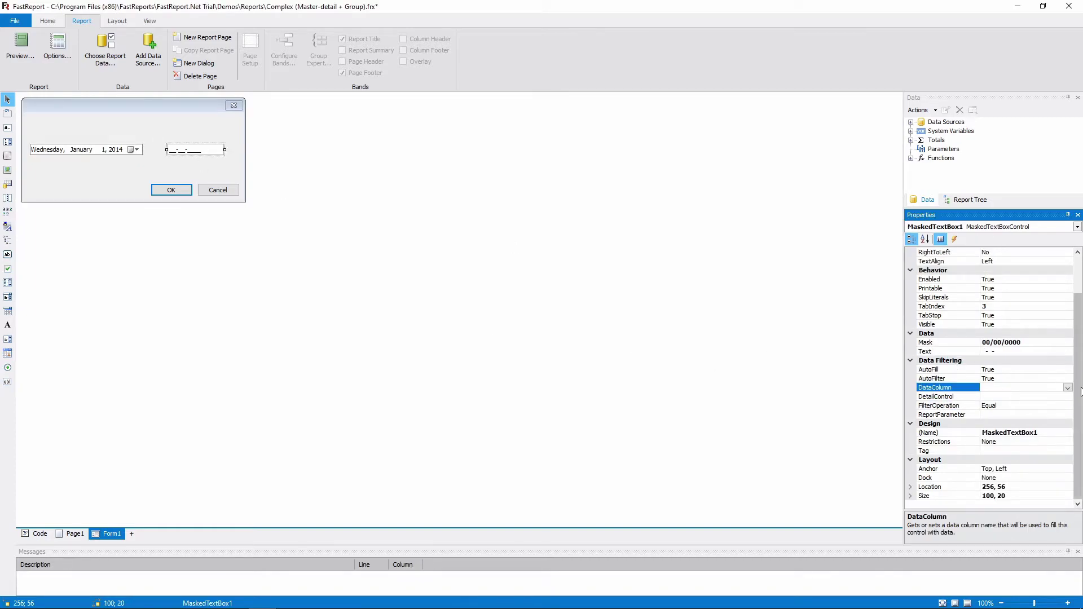
click(1067, 406)
click(1022, 464)
click(1019, 424)
click(1068, 424)
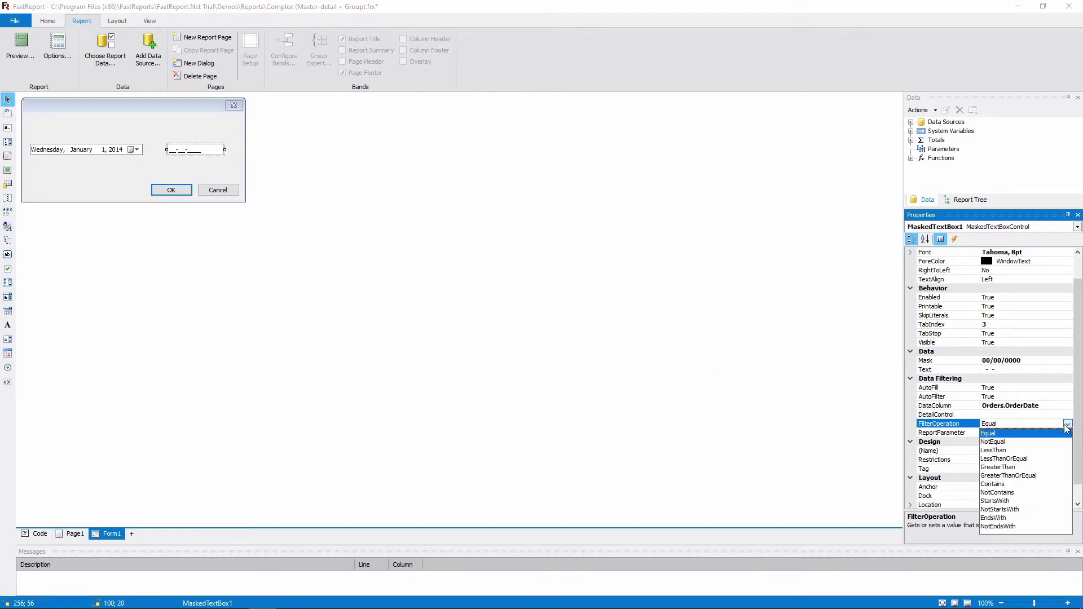
click(1024, 450)
Run the report with 12-12-2015 as the upper order date, view the filtered orders and close the preview.
key(ctrl+p)
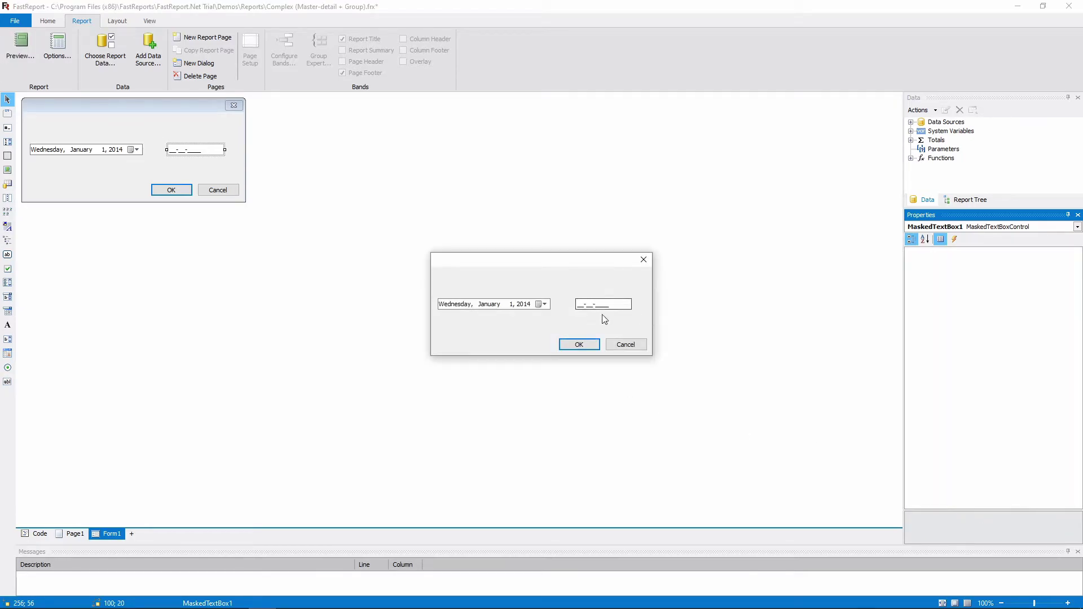
text(12122015)
click(585, 343)
mouse_move(1078, 43)
mouse_down()
mouse_move(1043, 384)
mouse_move(1042, 558)
mouse_move(1078, 42)
mouse_up()
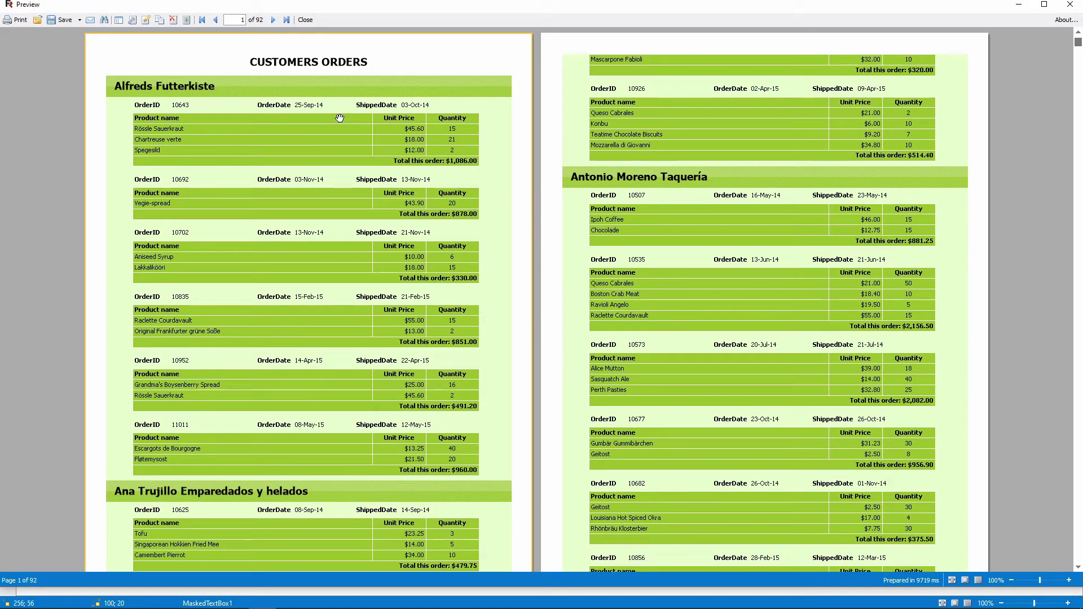
click(306, 20)
Enlarge the dialog form to a height of 326 and place a month calendar below the date picker.
drag(134, 203, 134, 283)
click(7, 353)
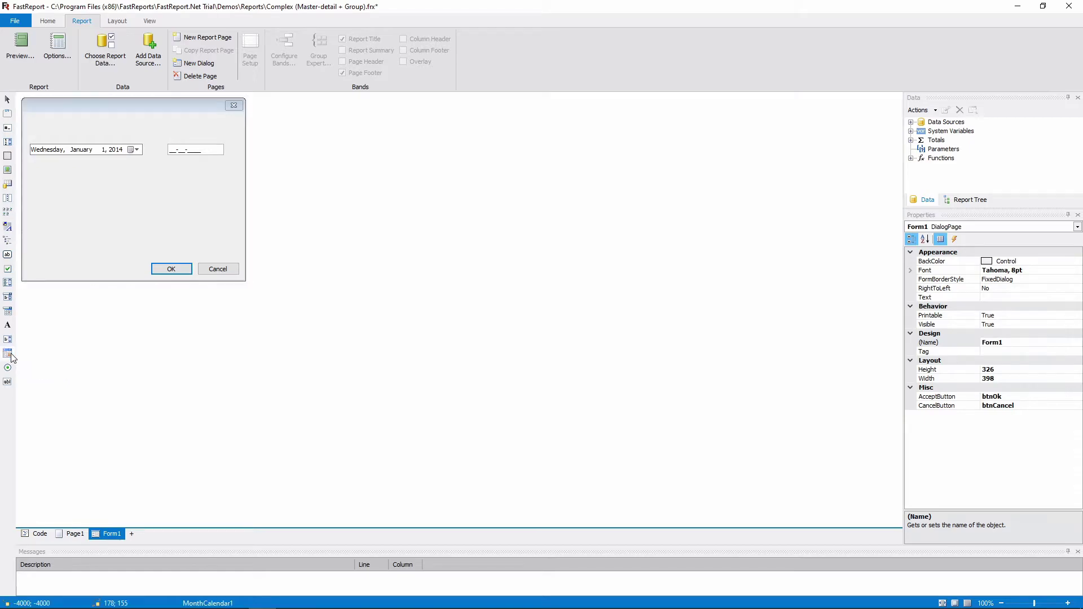
click(75, 187)
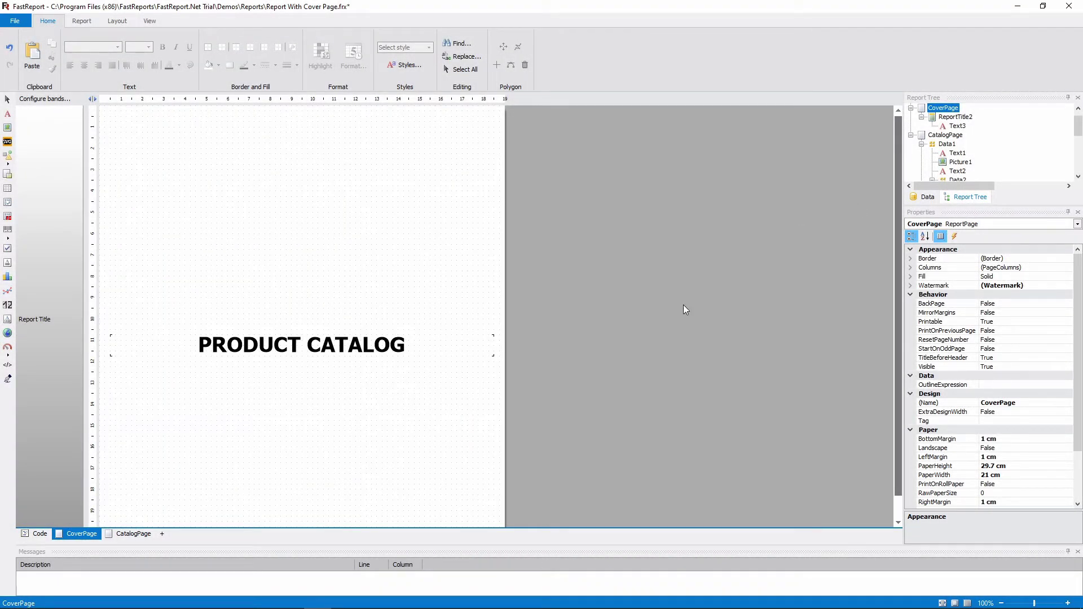
Preview the Report With Cover Page.frx product catalog and close the preview.
click(82, 21)
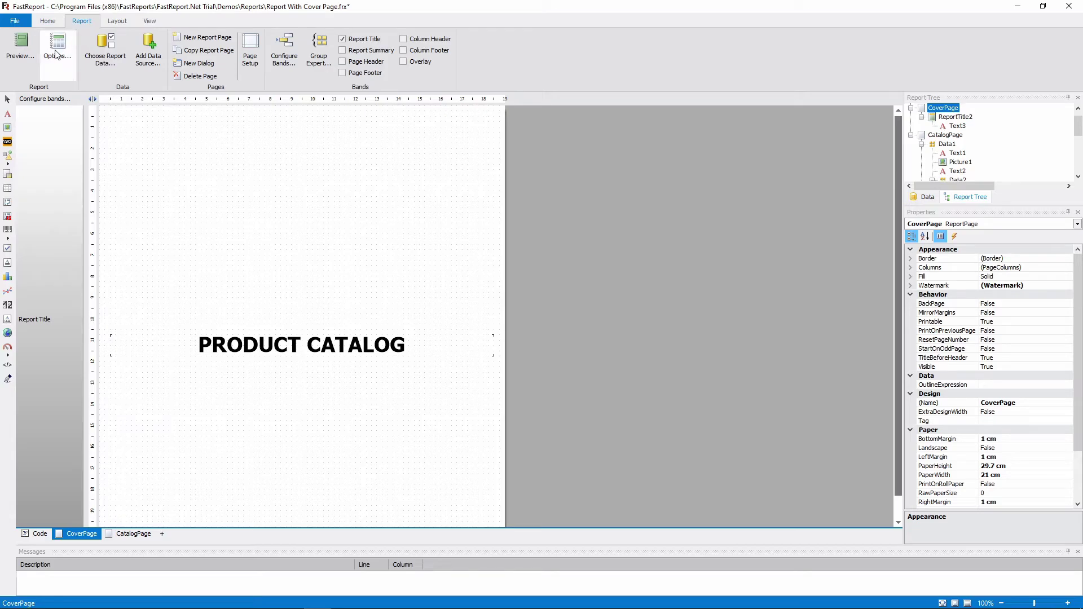
click(16, 54)
drag(1079, 101, 1023, 83)
click(1070, 4)
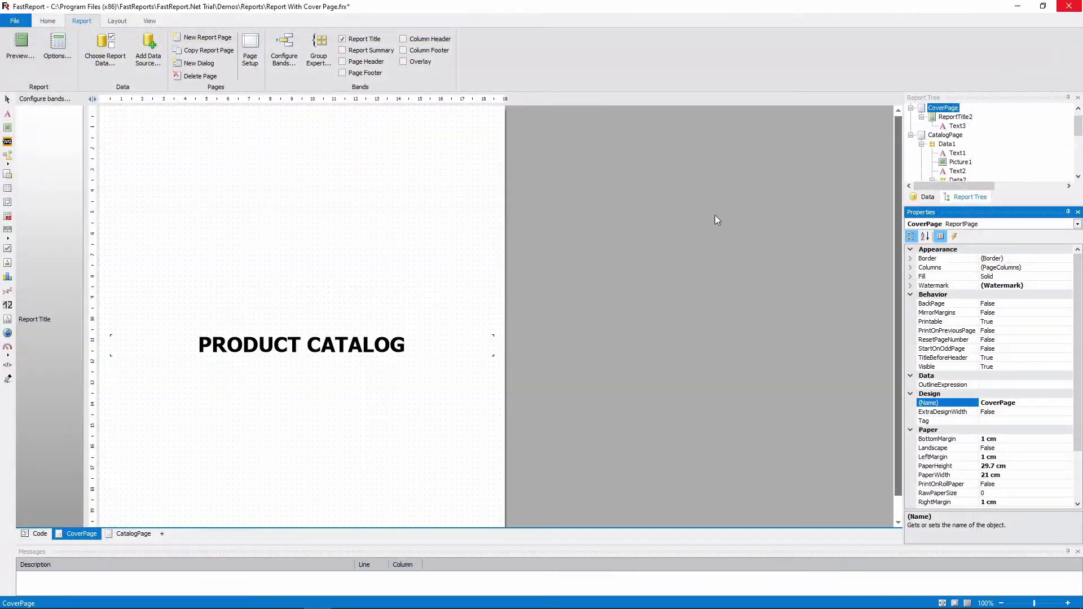
Add a dialog form sized 310 wide by 166 high, containing a check box labelled "Print cover page".
click(199, 63)
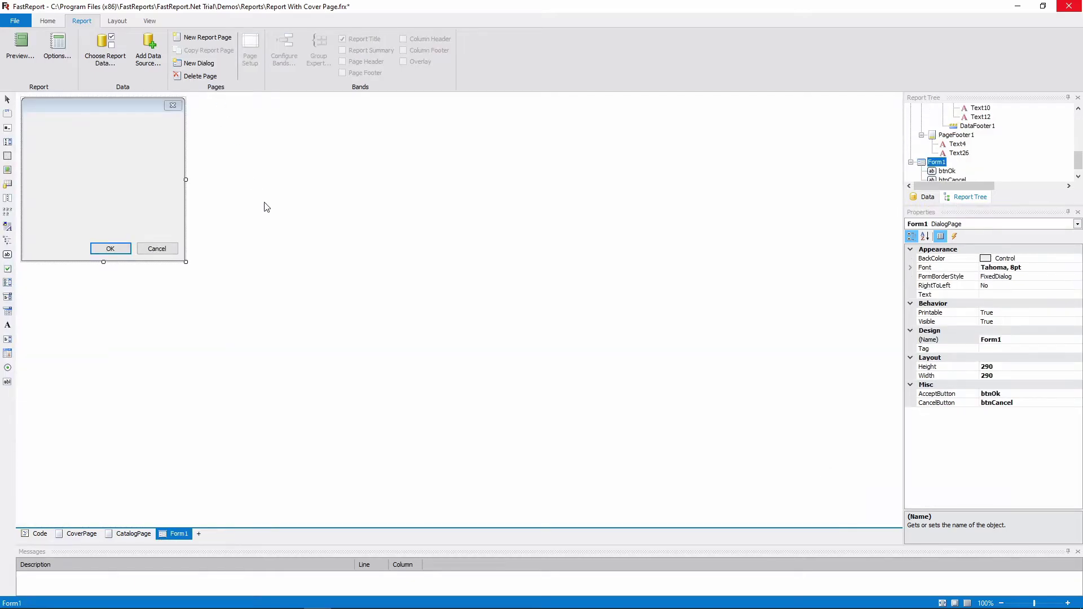
drag(185, 262, 195, 190)
click(8, 268)
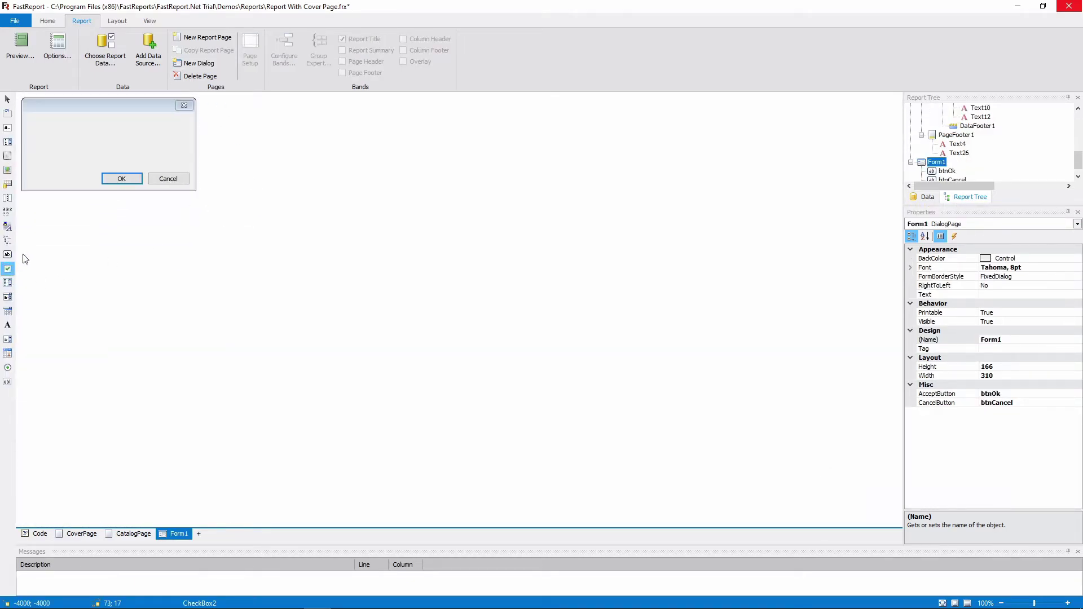
click(43, 136)
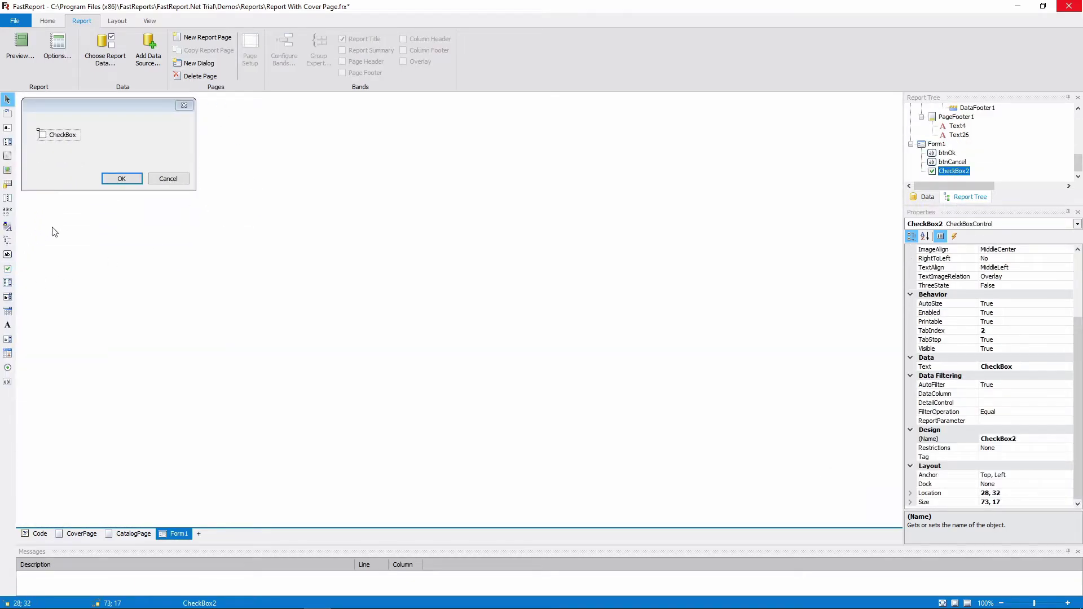
click(1026, 367)
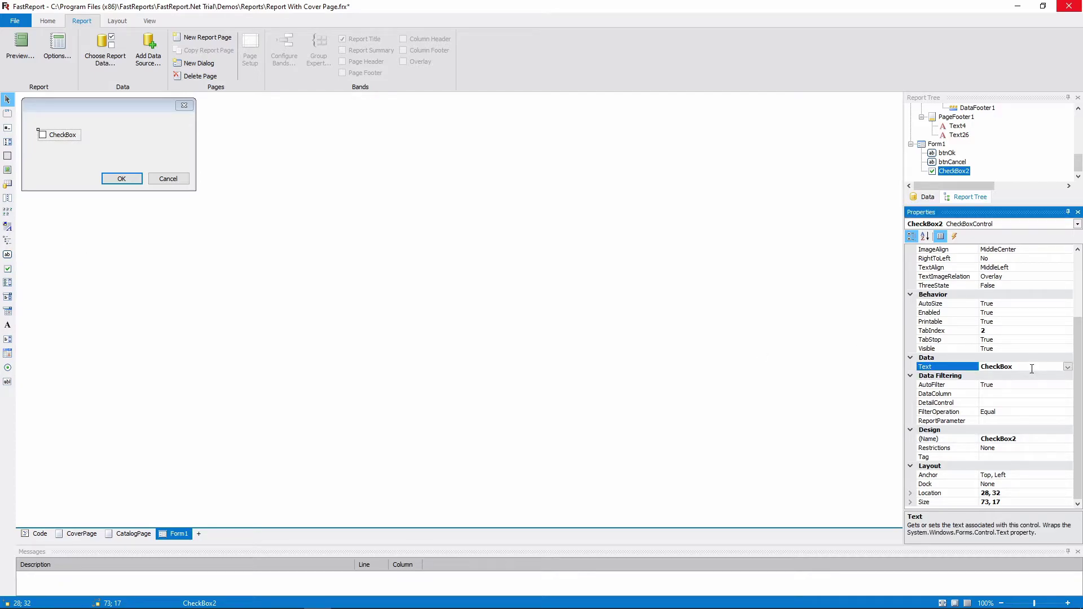
text(Print cover page)
key(Return)
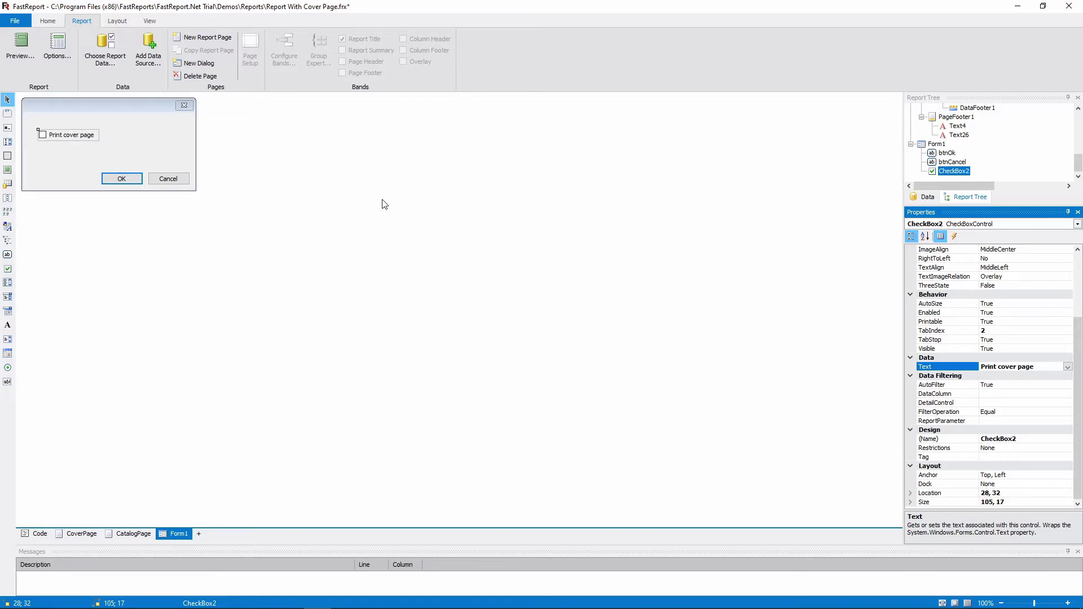
Create the OK button's click handler with the code CoverPage.Visible = CheckBox2.Checked;.
double_click(130, 179)
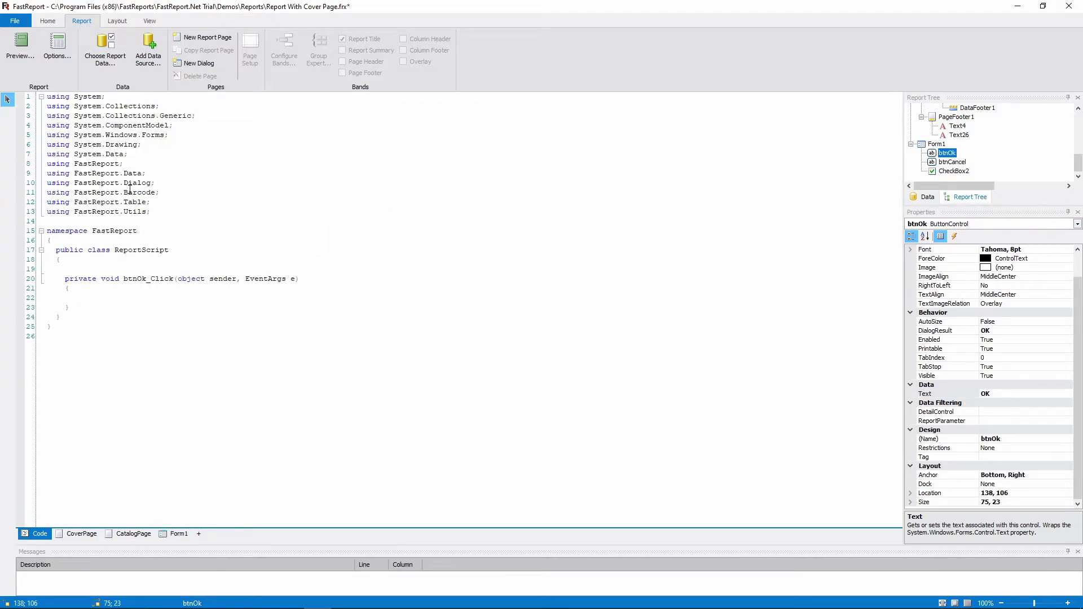
text(Cover)
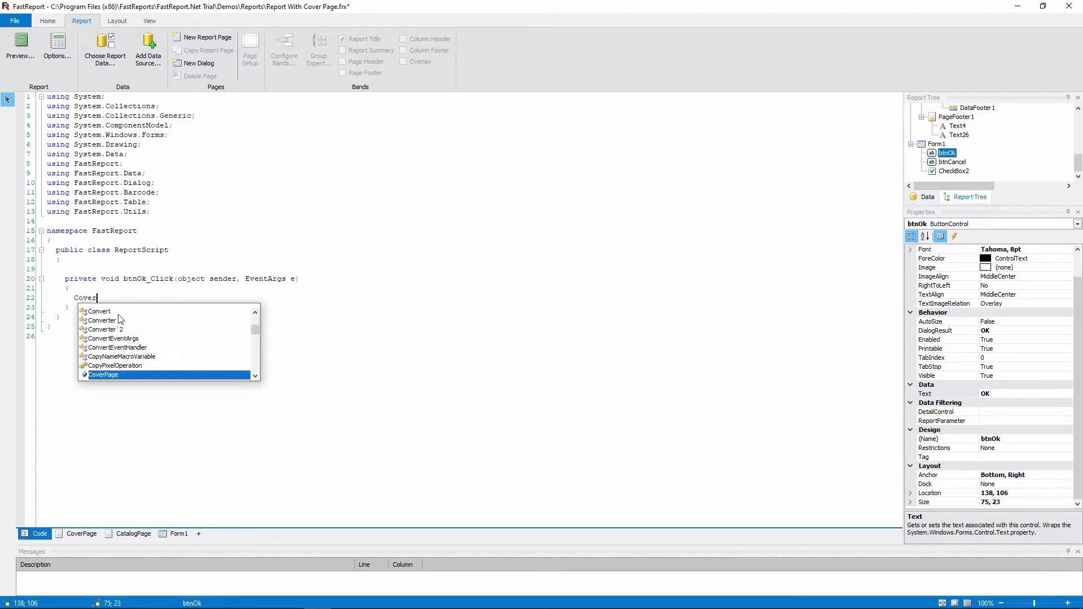
text(Page.Visible = CheckBox2.Checked;)
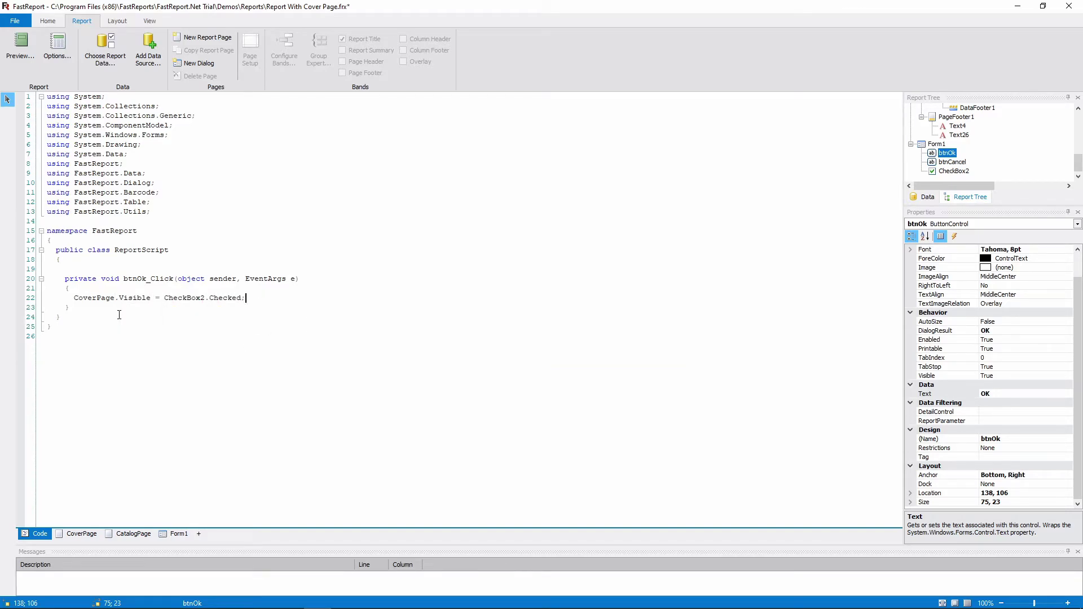
Run the report with Print cover page ticked, close the preview, and run it again with the option unticked.
click(20, 49)
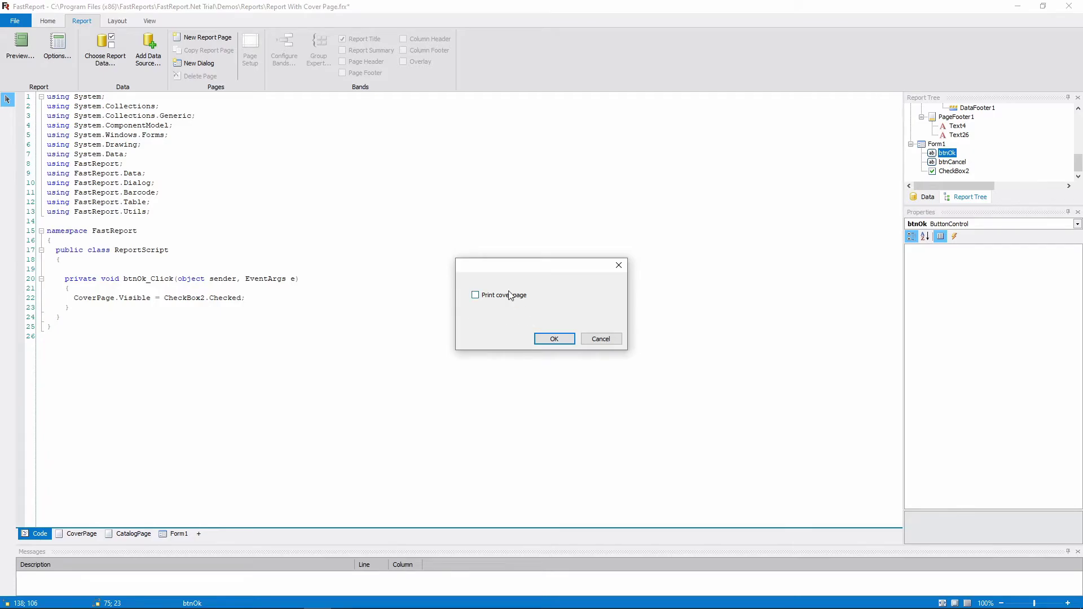
click(552, 341)
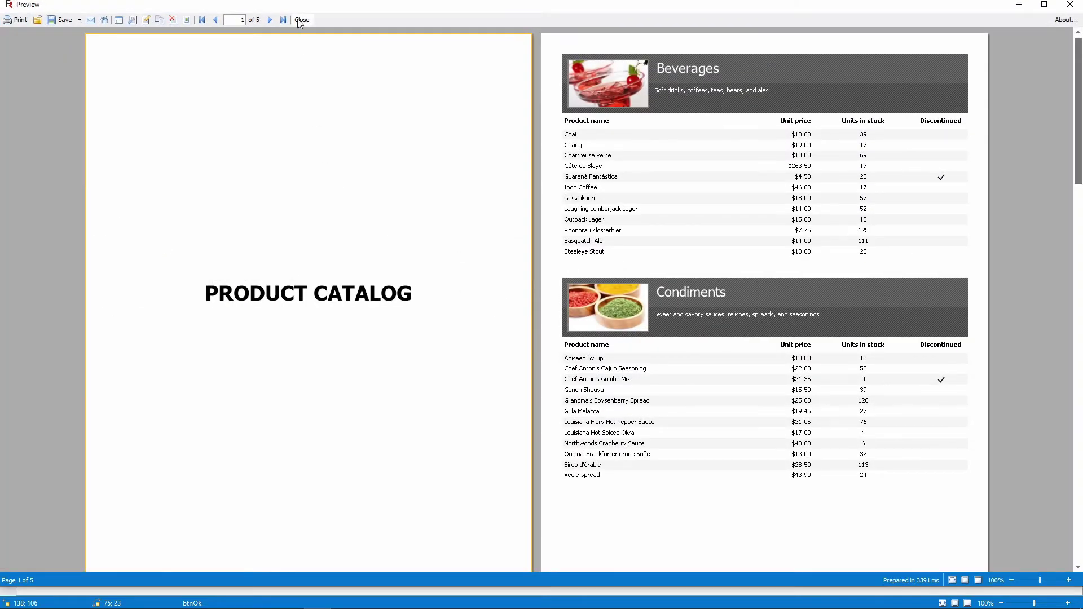
click(301, 20)
click(3, 58)
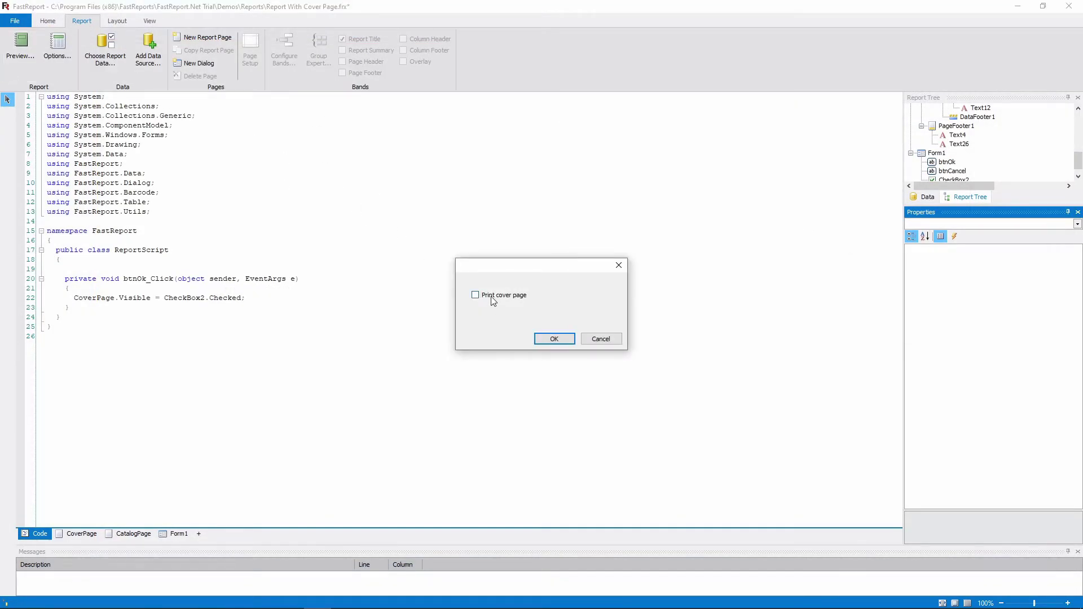
click(548, 341)
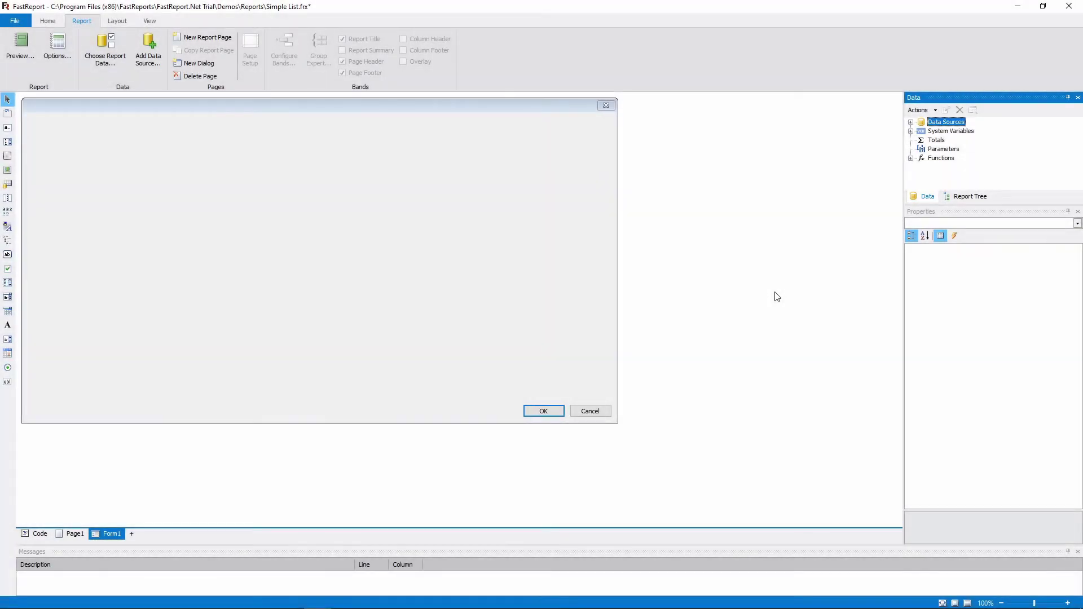
Add a grid control sized 1016 by 490 to the Simple List dialog form and set its data source to Products.
click(13, 184)
click(37, 127)
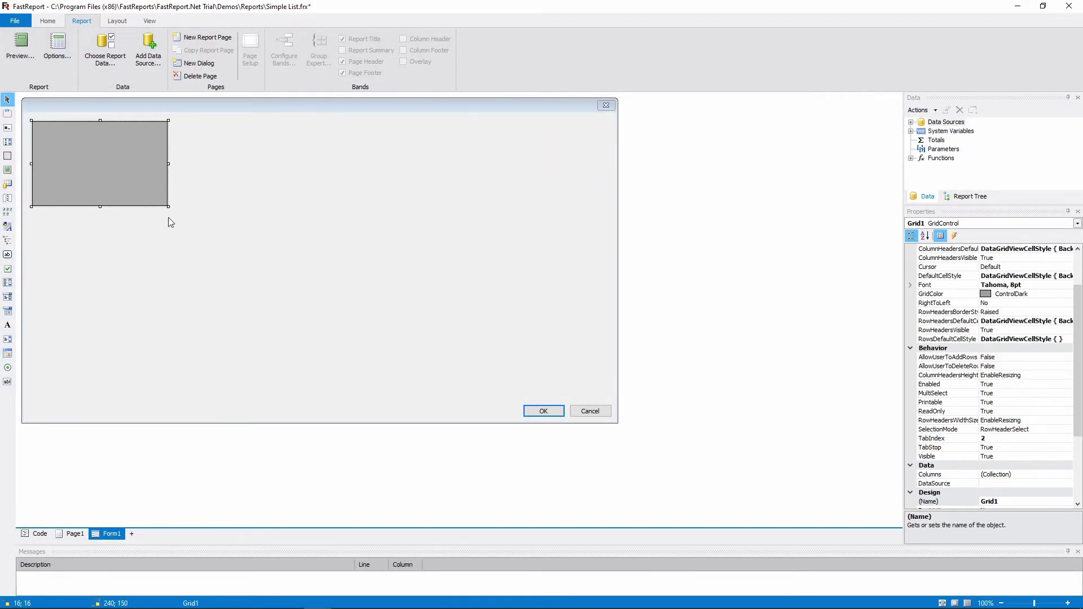
drag(170, 207, 606, 400)
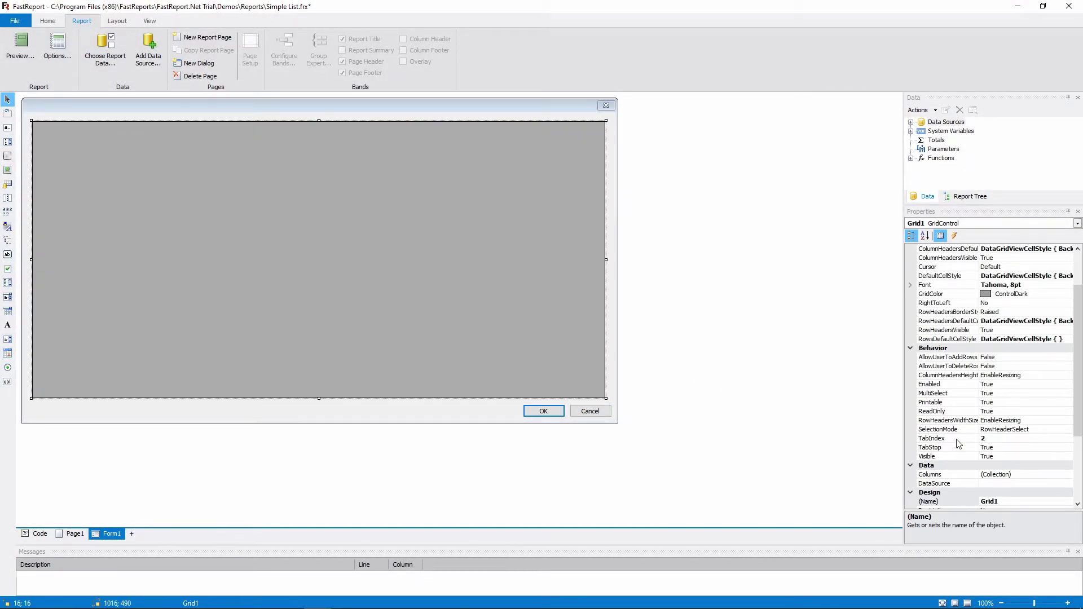
click(959, 484)
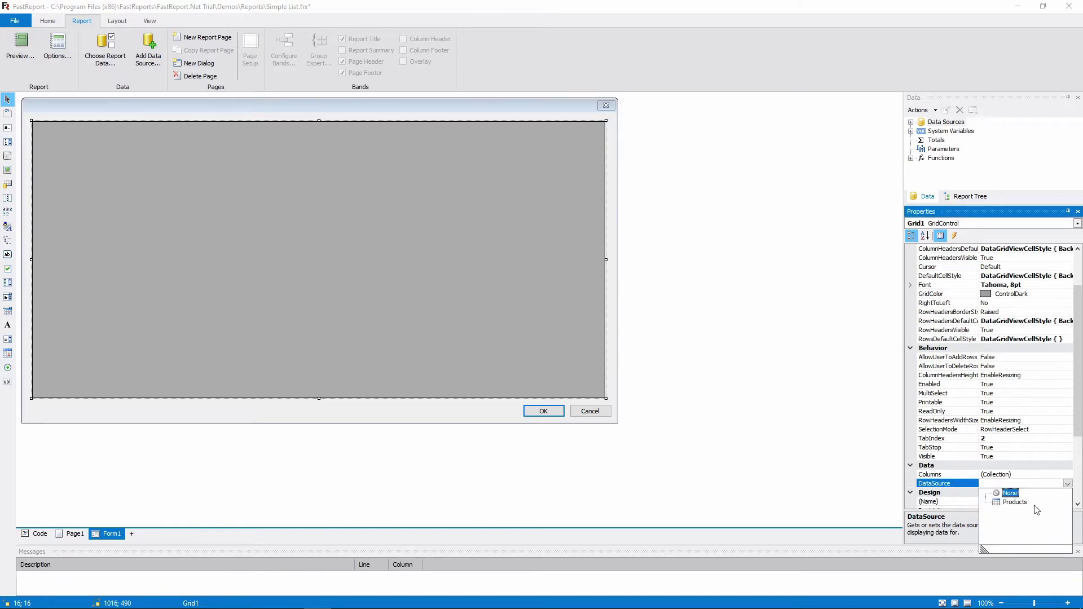
click(1020, 502)
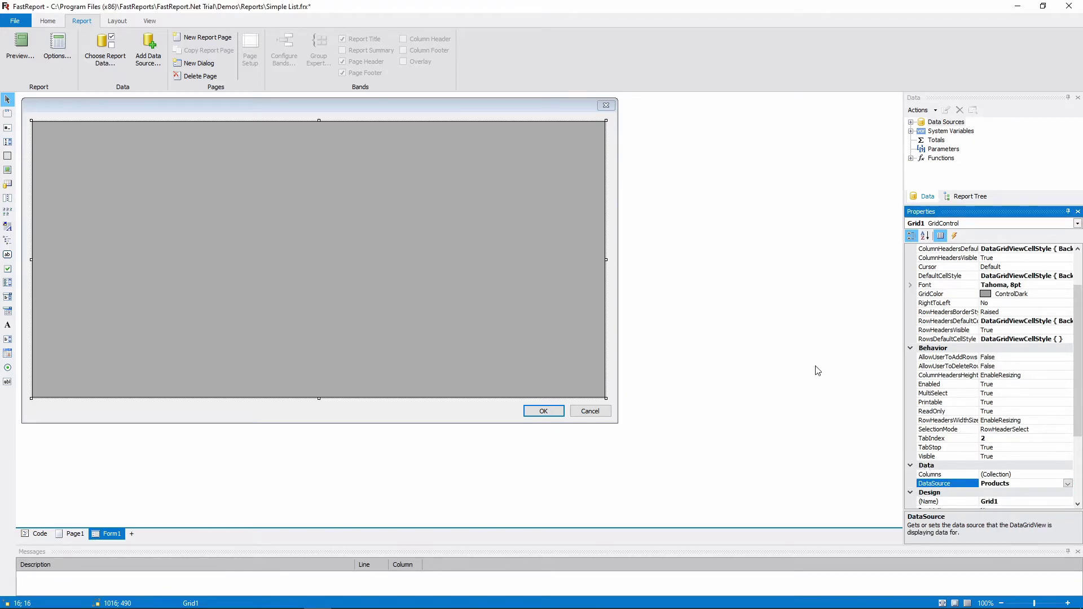
Add all Products columns to the grid, then remove the EAN13 and ProductID columns.
right_click(537, 256)
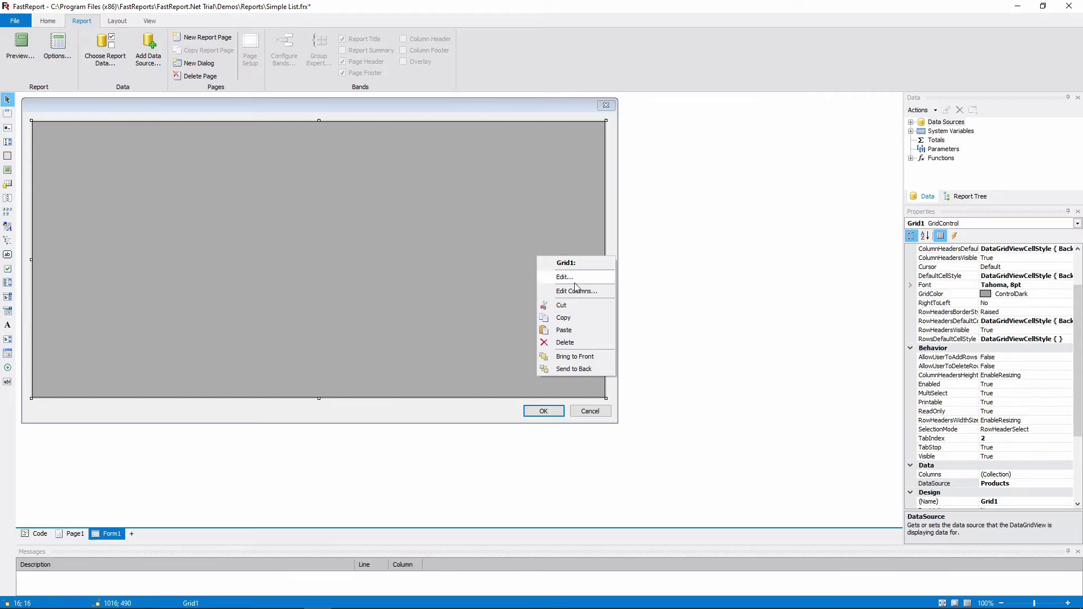
click(586, 298)
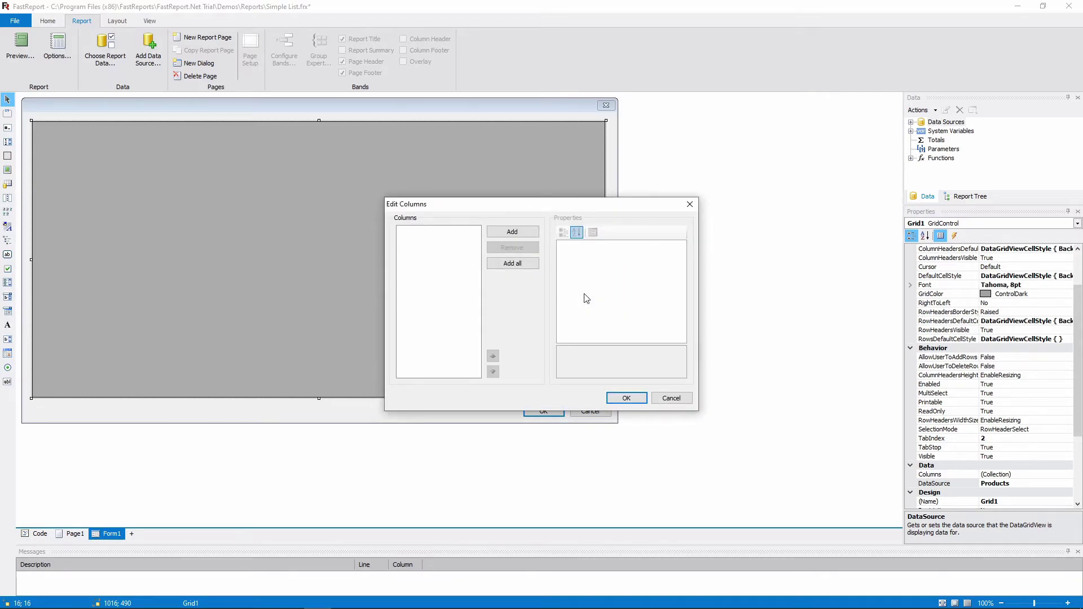
click(519, 264)
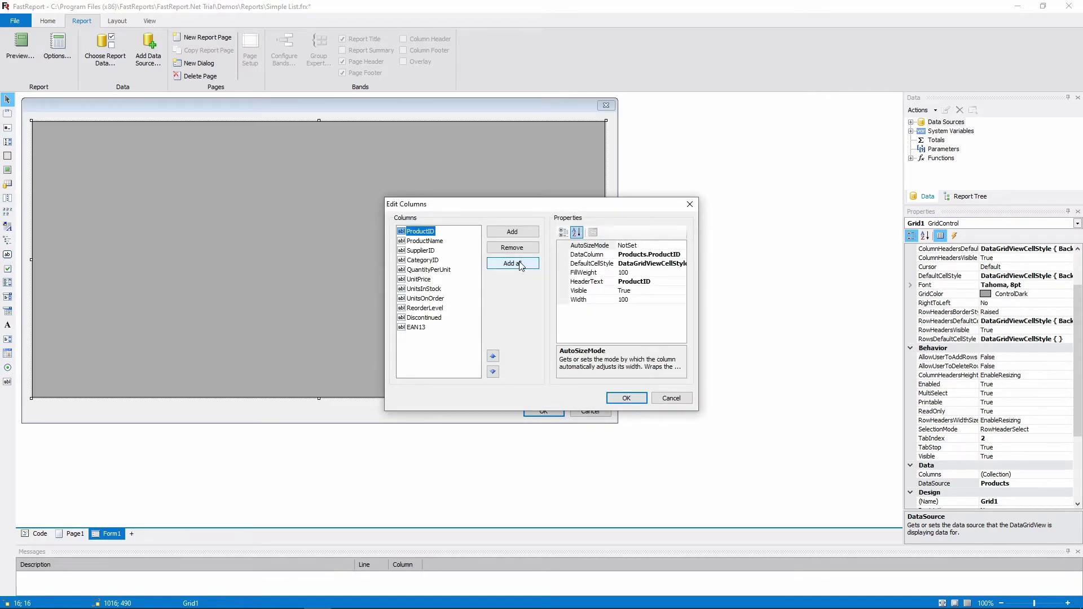
click(416, 327)
click(523, 247)
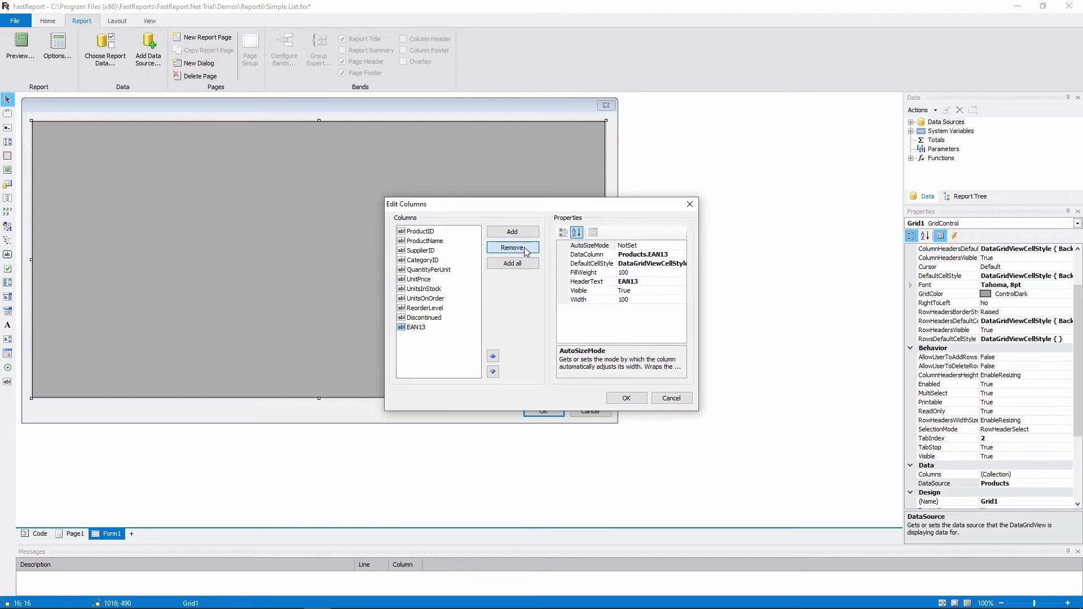
click(511, 248)
Add a grid column bound to Products.EAN13 with the header text EAN13 and accept the column list.
click(511, 232)
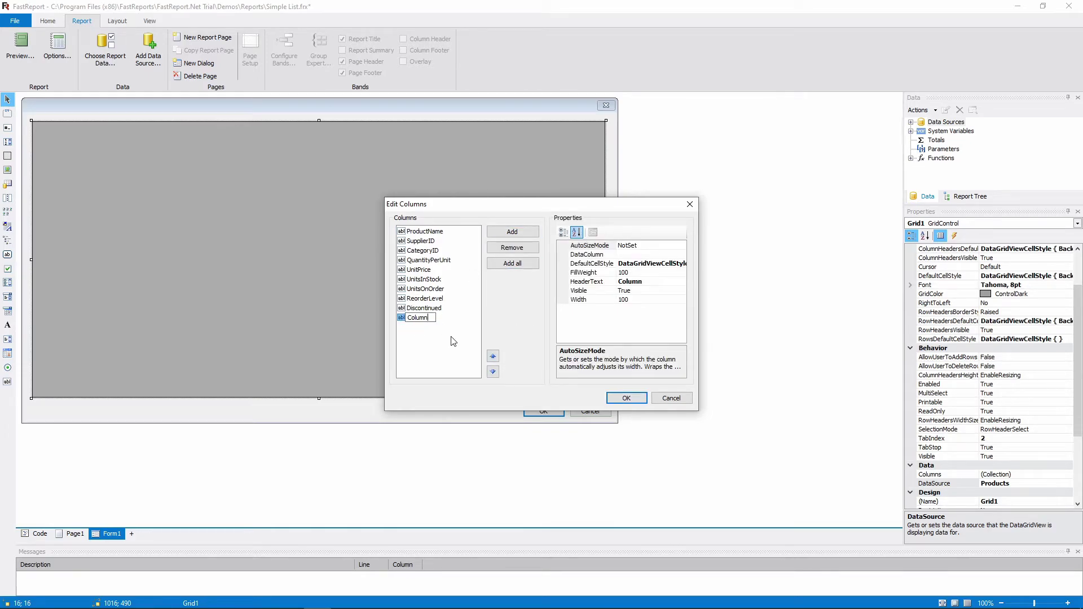
click(587, 254)
click(682, 255)
click(622, 274)
drag(620, 320, 572, 381)
click(607, 364)
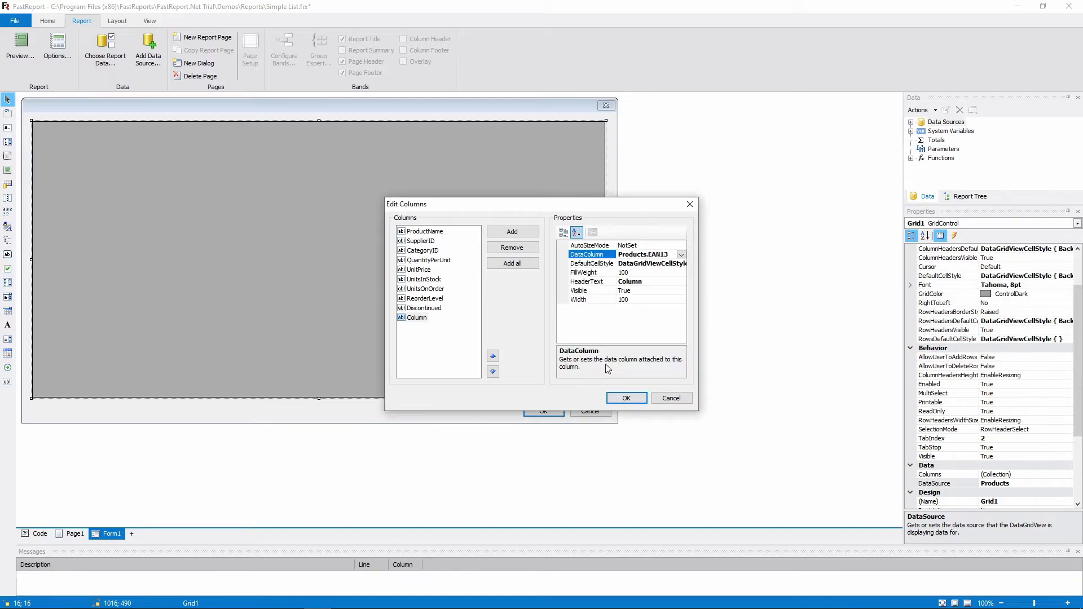
double_click(630, 281)
text(EAN13)
key(Return)
click(636, 397)
Widen the dialog form to about 1110, then run the report and sort the grid by ProductName before closing it.
drag(606, 259, 648, 263)
click(21, 47)
click(300, 169)
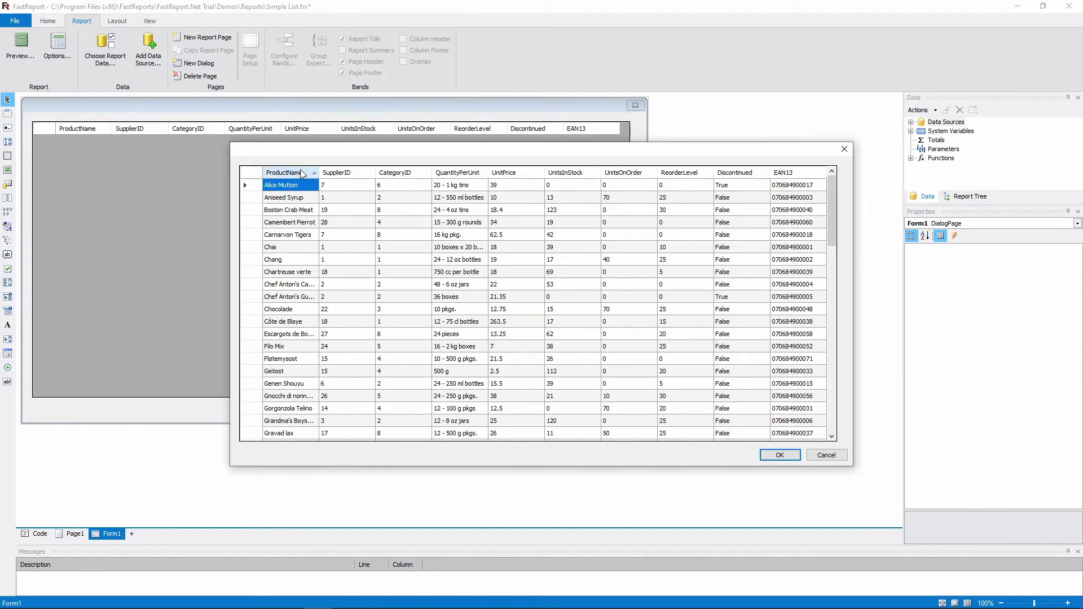
click(844, 149)
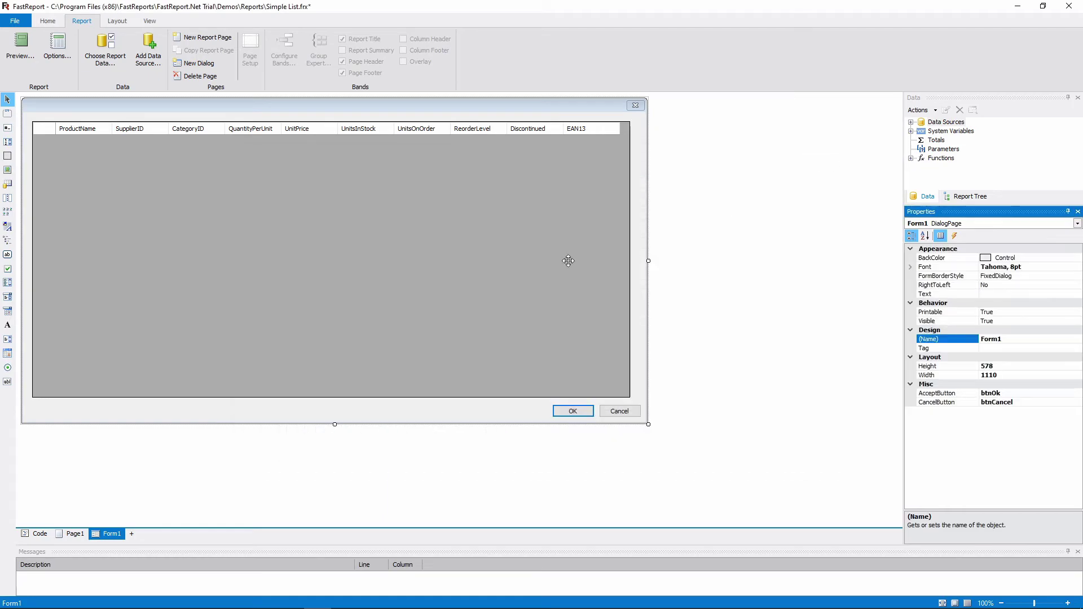
Delete the grid control and shrink the dialog form to about 338 wide by 318 high.
click(502, 352)
right_click(503, 354)
click(535, 442)
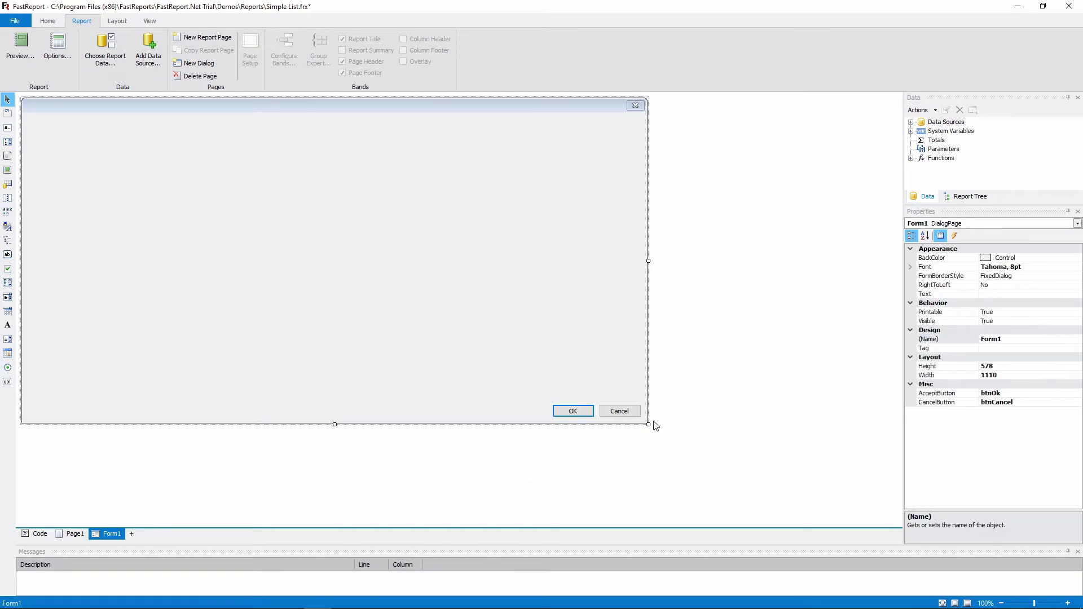
drag(652, 425, 212, 277)
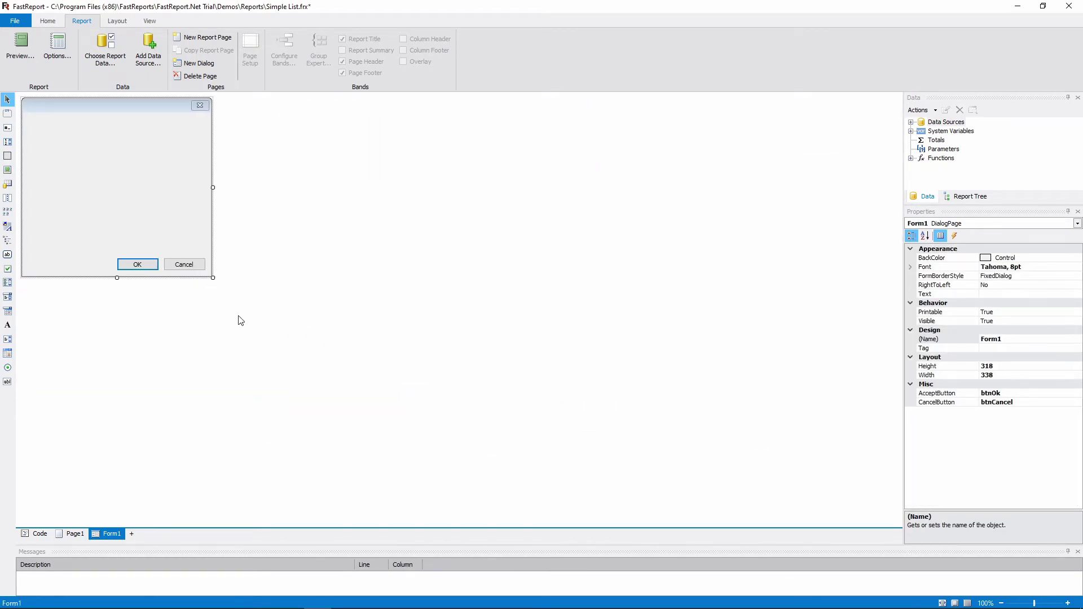
Add a button near the form's lower edge and a rich text box about 308 by 36 along its upper edge.
click(7, 255)
click(35, 235)
click(7, 227)
mouse_move(35, 122)
mouse_down()
mouse_move(198, 128)
mouse_move(206, 139)
mouse_up()
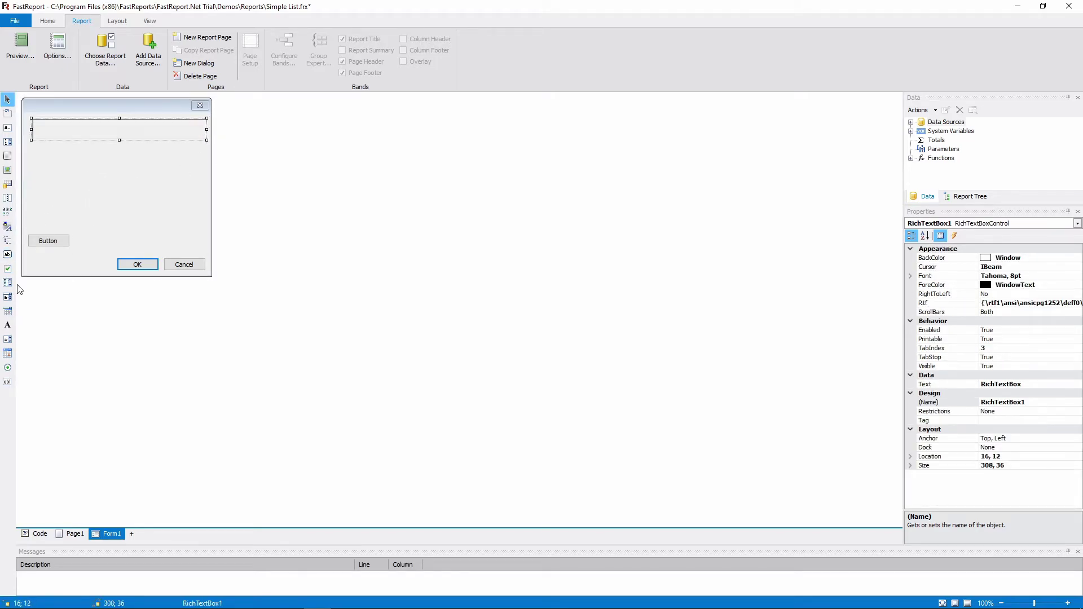
click(7, 283)
click(36, 151)
key(Delete)
Add a numeric up-down control below the rich text box, place the button beside it, and shrink the form to 338 by 142.
click(8, 297)
click(32, 138)
drag(48, 240, 127, 143)
shift+click(82, 141)
drag(117, 278, 84, 142)
key(Escape)
Set the new button's text to Add and clear the rich text box's default text.
click(83, 143)
click(1024, 393)
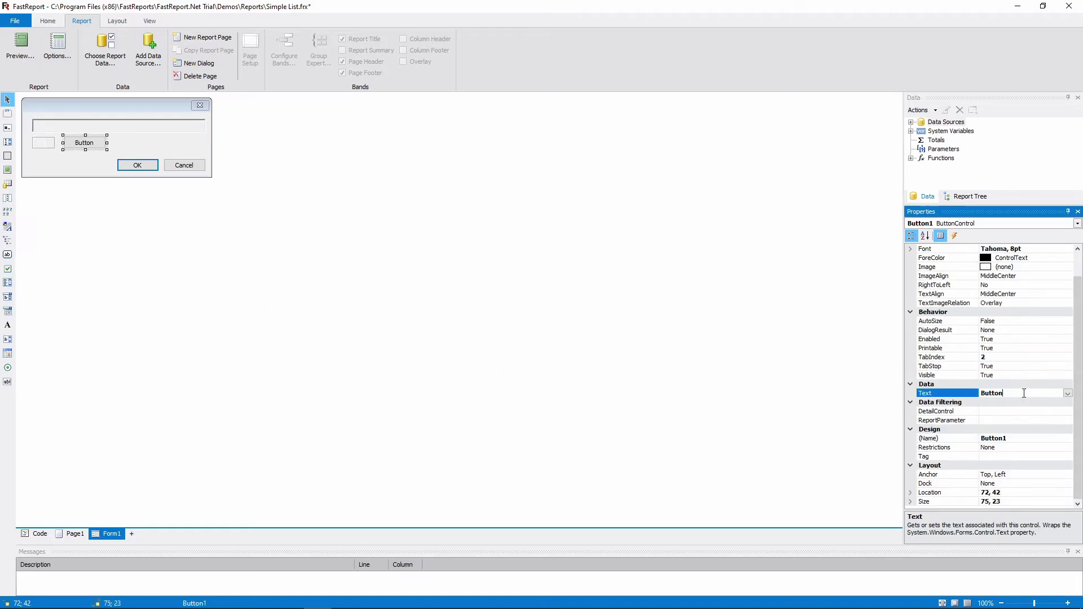
text(Add)
click(164, 124)
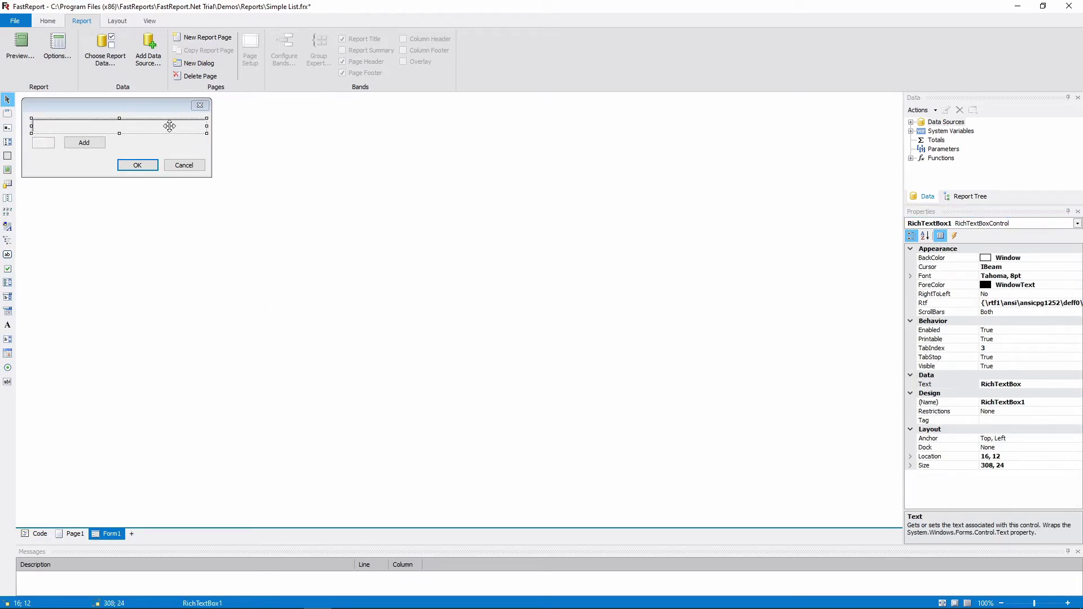
click(1010, 387)
drag(1029, 388, 924, 371)
key(BackSpace)
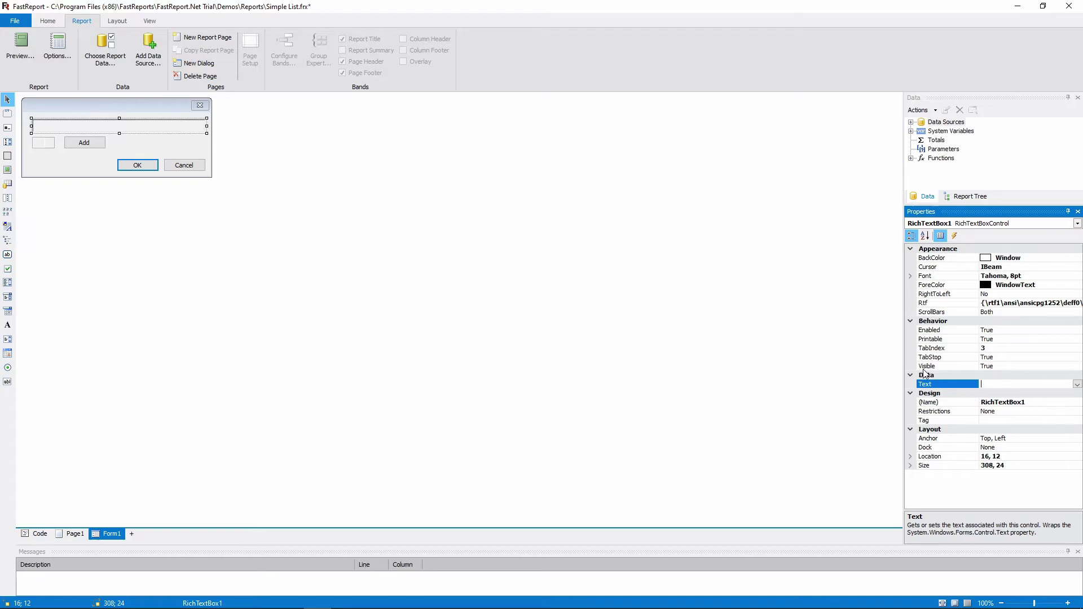
Run the report, try the numeric control and Add button, enter asdasdasd in the rich text box, then accept and close the preview.
click(20, 67)
click(475, 306)
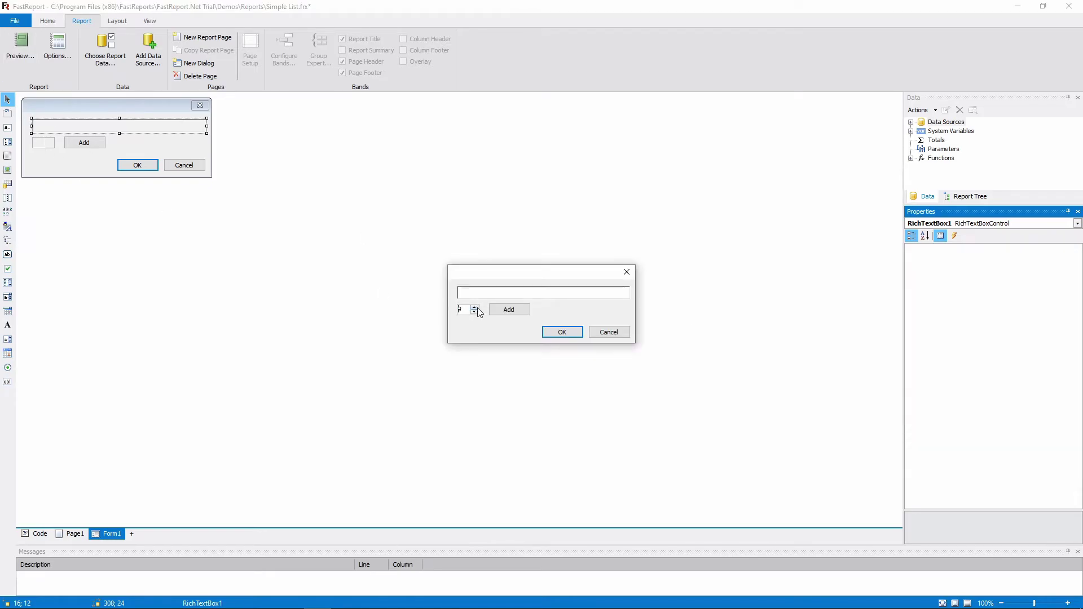
click(520, 310)
click(507, 292)
text(asdasdasd)
click(577, 334)
click(309, 20)
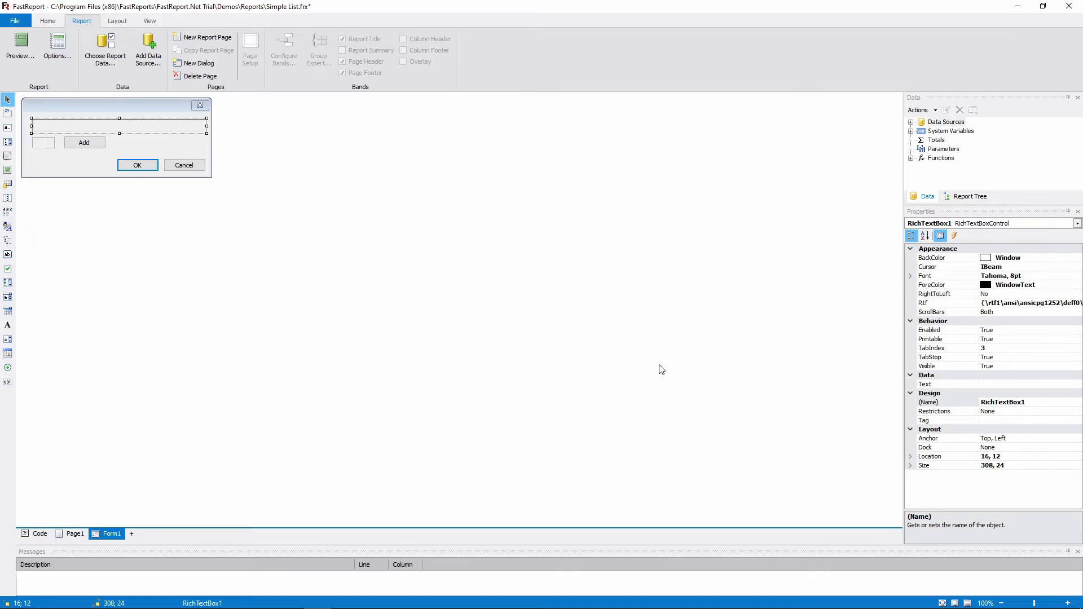
Set the rich text box's Enabled property to False and create a Click event handler for the Add button.
double_click(942, 331)
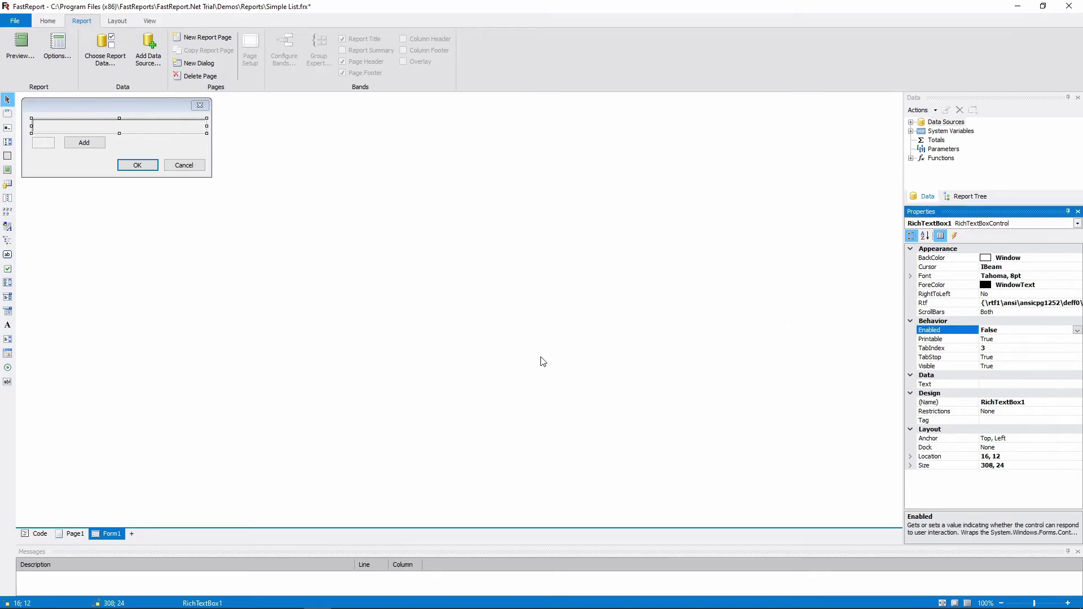
click(80, 139)
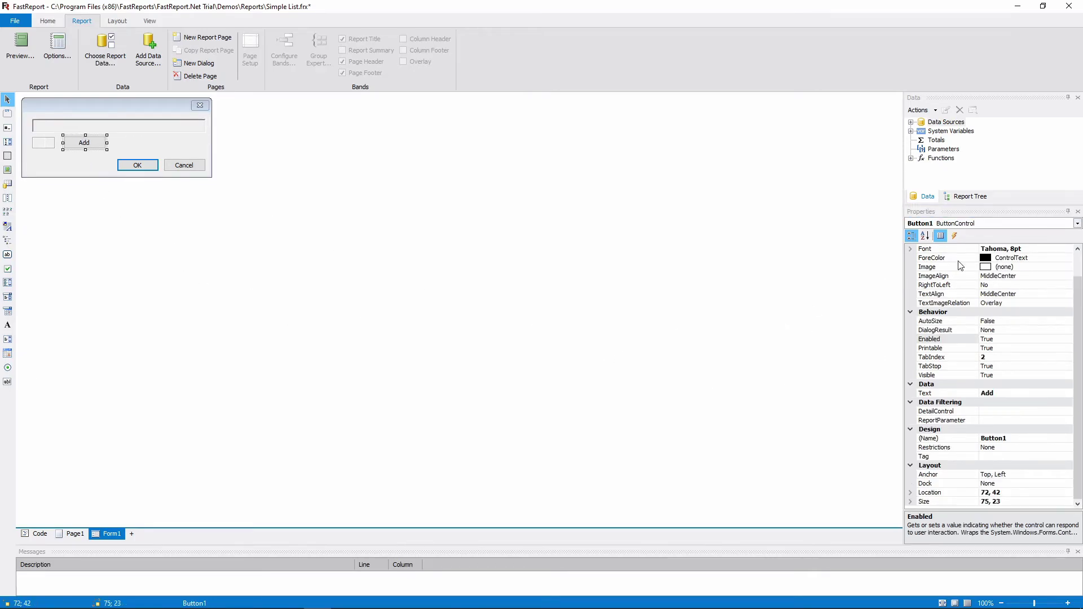
click(955, 237)
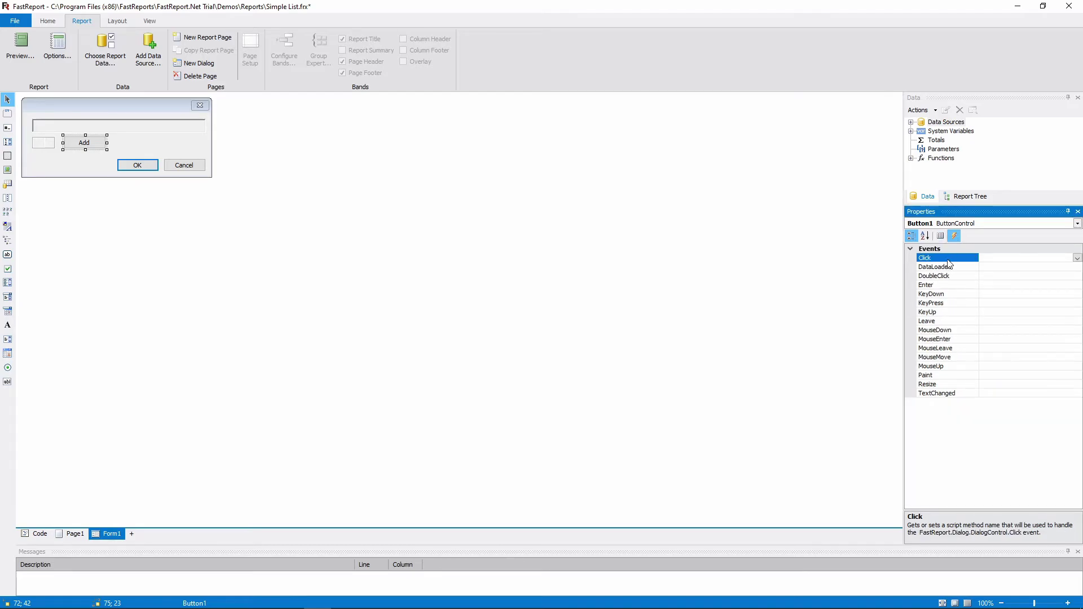
double_click(947, 260)
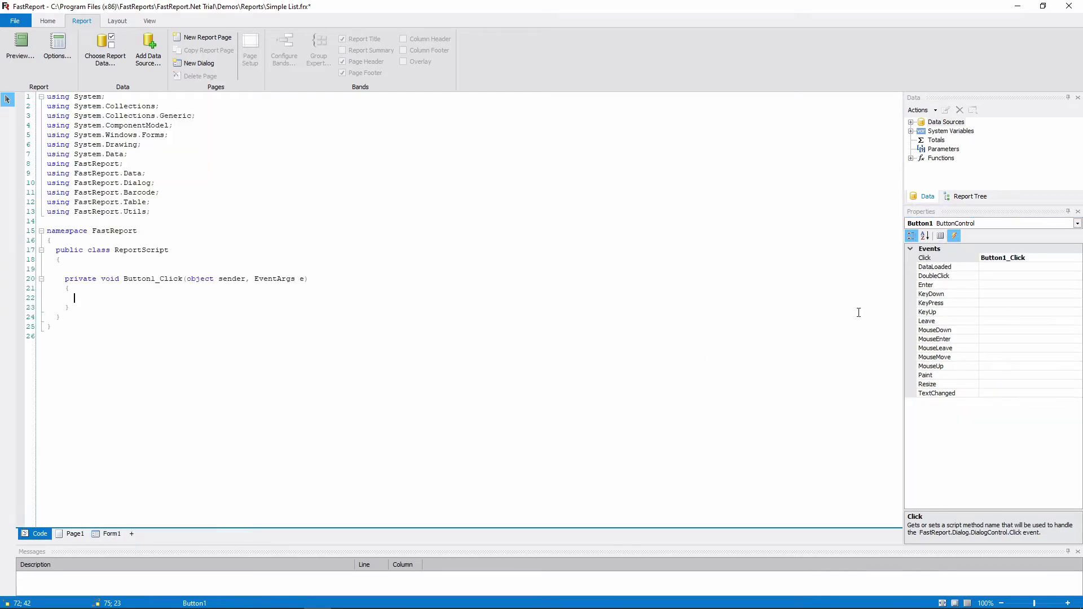
Write the handler code RichTextBox1.Text += NumericUpDown1.Text; in the Add button's click method.
text(RichTextBox.Text += NumericUpDown1)
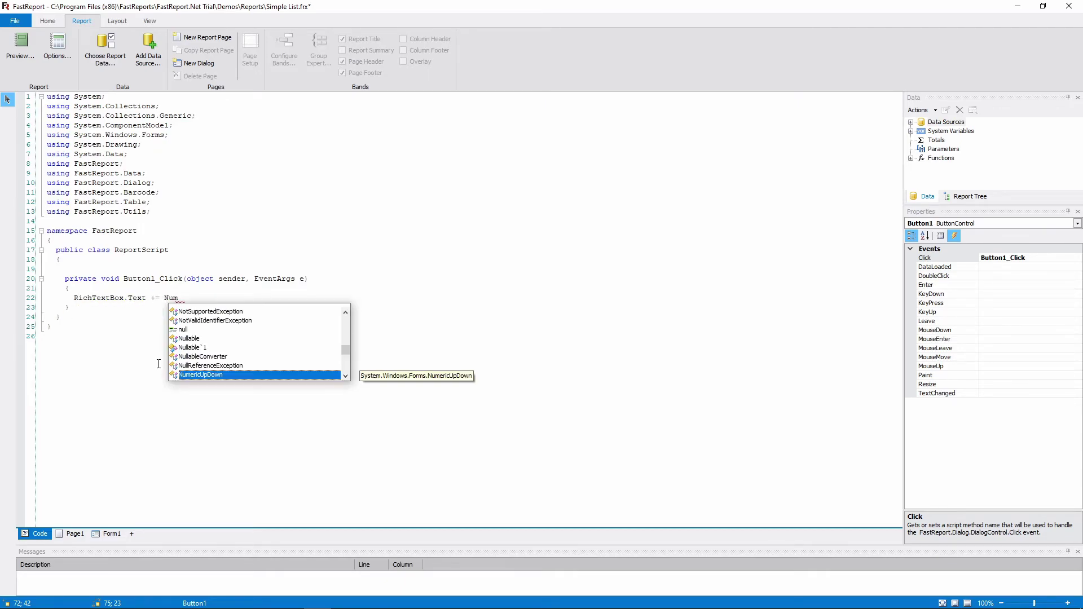
key(Return)
text(1)
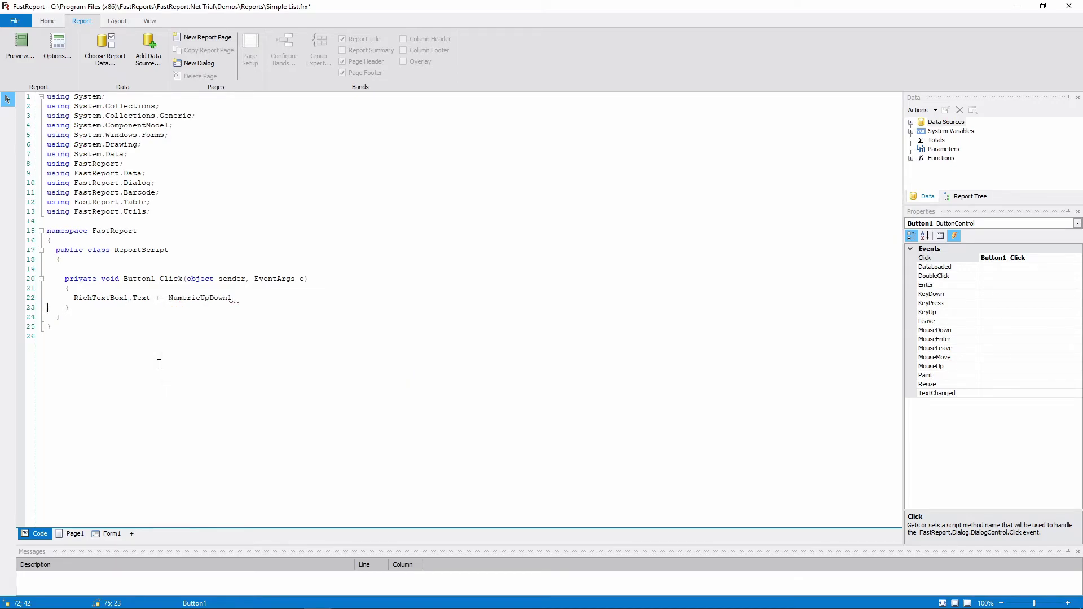
text(.Text)
key(Return)
Run the report, append several numbers to the rich text box with the Add button, and close the dialog.
click(21, 45)
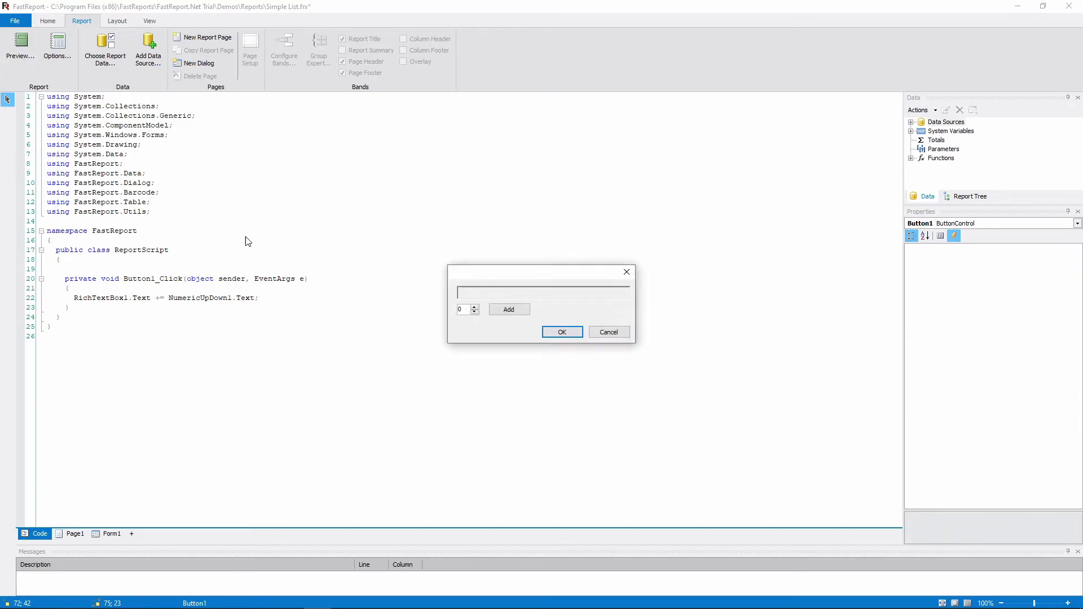
click(507, 310)
click(508, 309)
click(506, 310)
click(475, 308)
click(506, 310)
click(507, 310)
click(628, 272)
Set the Maximum property of the numeric up-down control on Form1 to 9.
click(80, 533)
click(111, 534)
click(39, 142)
click(953, 330)
text(9)
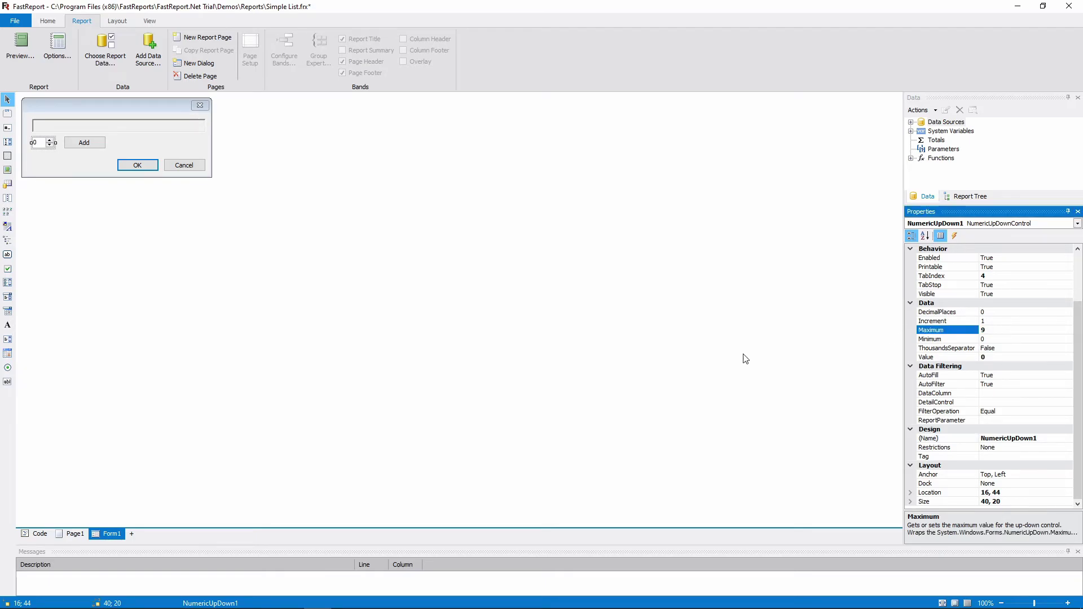
Add a 2.5 by 0.5 cm text object to Page1's Data band and check which dialogue controls its text editor offers.
click(76, 536)
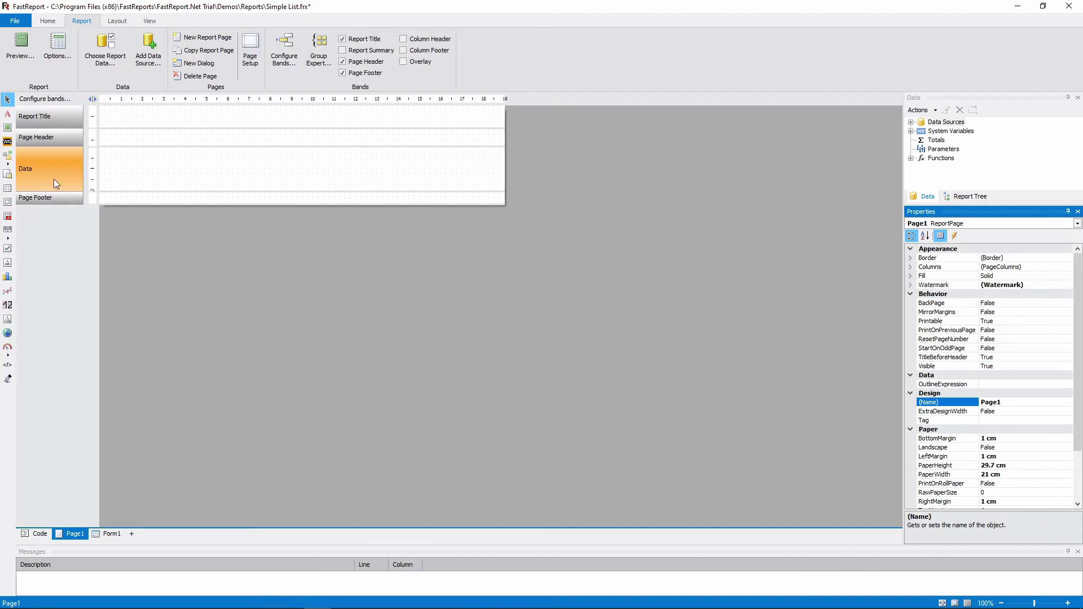
click(7, 114)
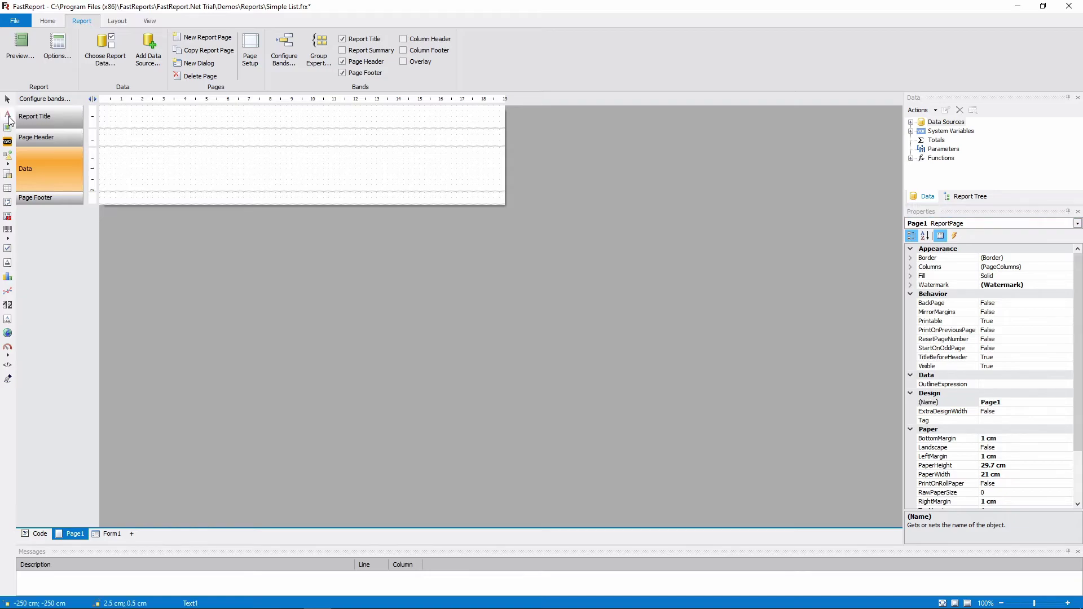
click(143, 170)
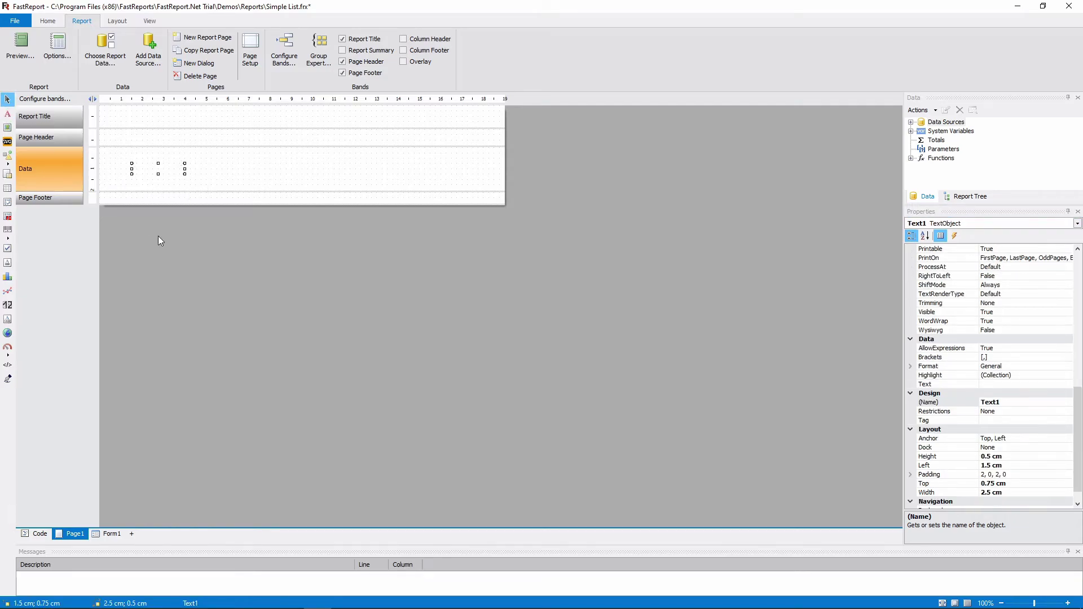
double_click(168, 170)
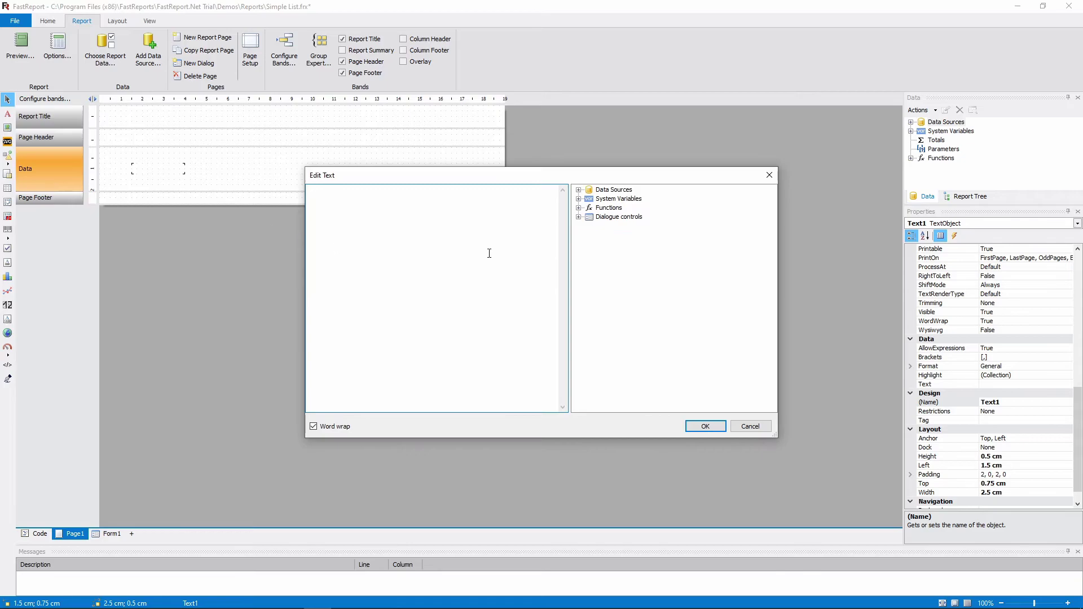
click(578, 217)
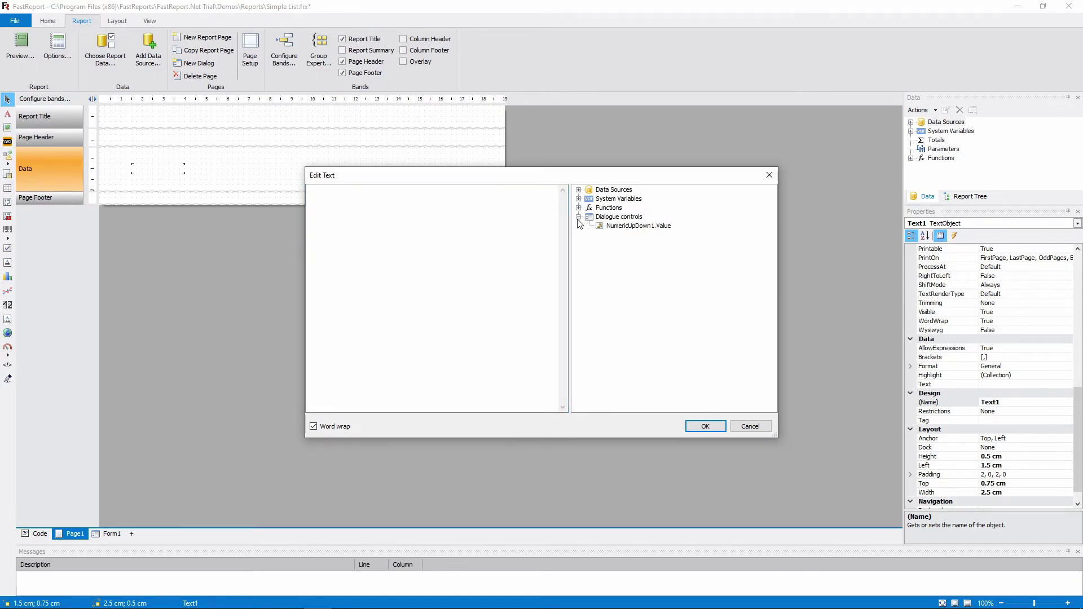
click(769, 177)
Copy the expression RichTextBox1.Text from the button's click handler in the report code.
click(111, 534)
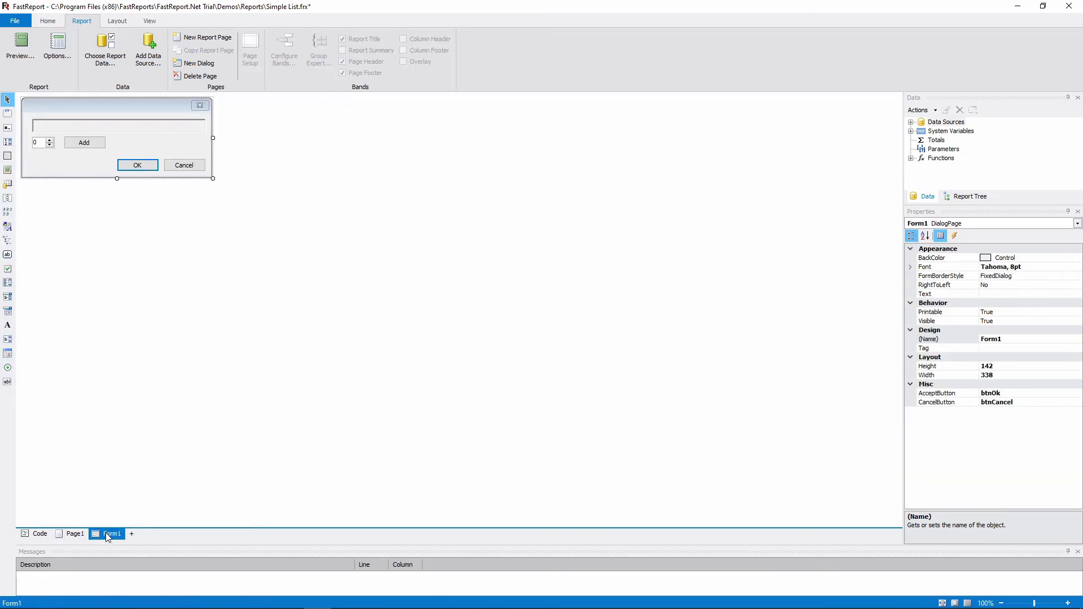
click(37, 534)
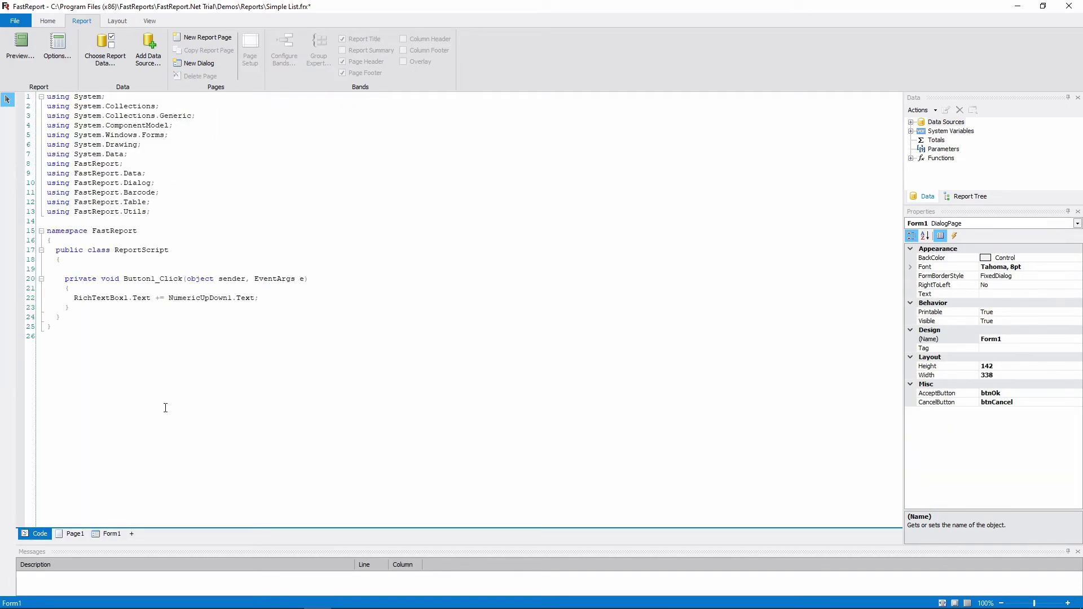
drag(151, 298, 74, 298)
key(ctrl+c)
right_click(115, 306)
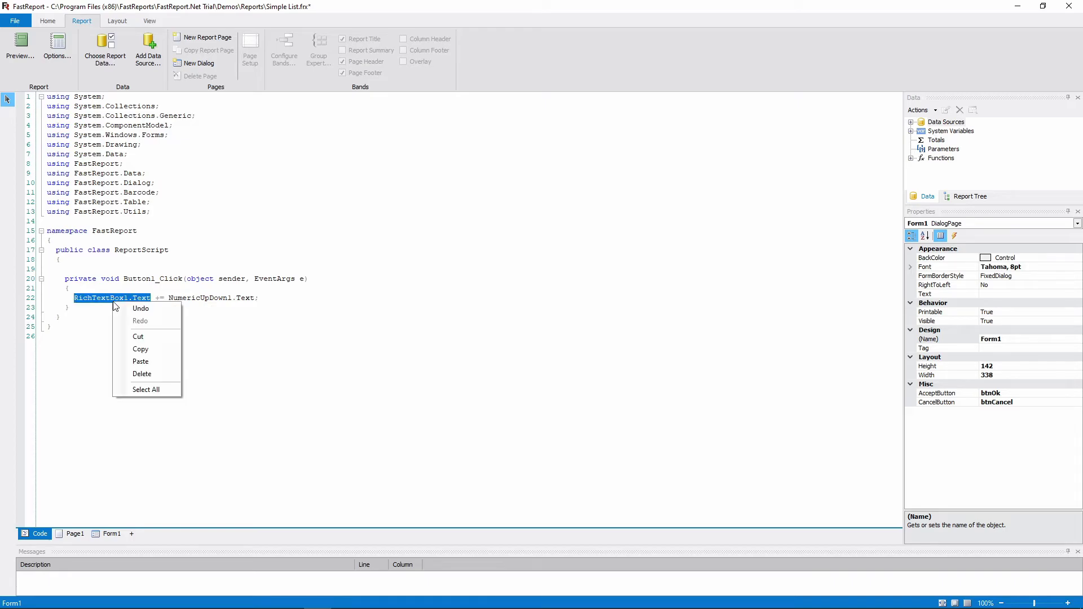
click(149, 349)
Set the Data band text object's content to [RichTextBox1.Text] and widen the object to 4.5 cm.
click(75, 534)
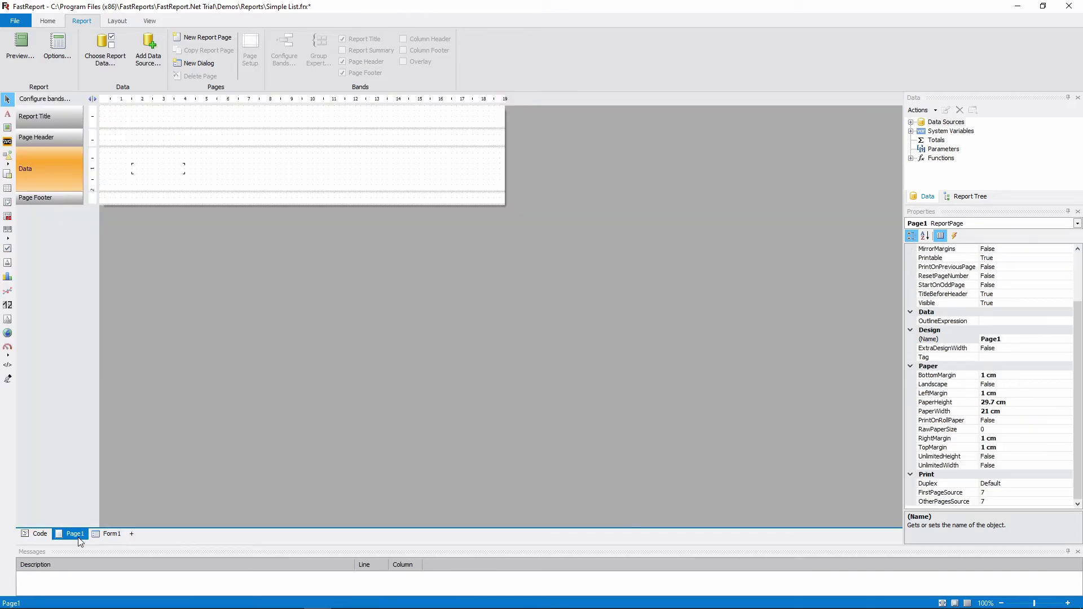
double_click(152, 168)
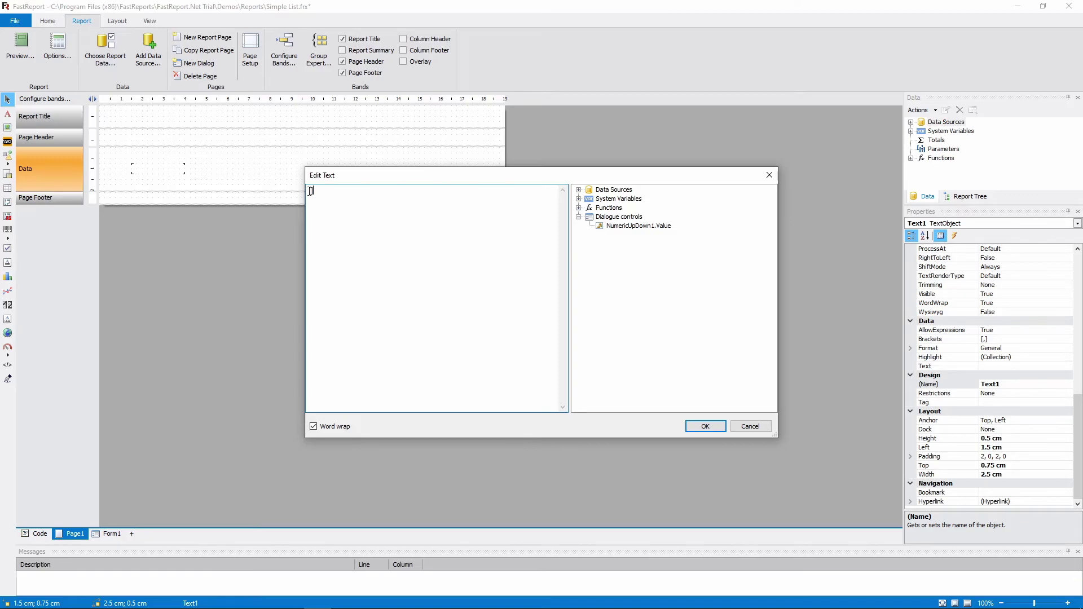
right_click(311, 190)
click(344, 238)
click(720, 424)
drag(184, 169, 228, 173)
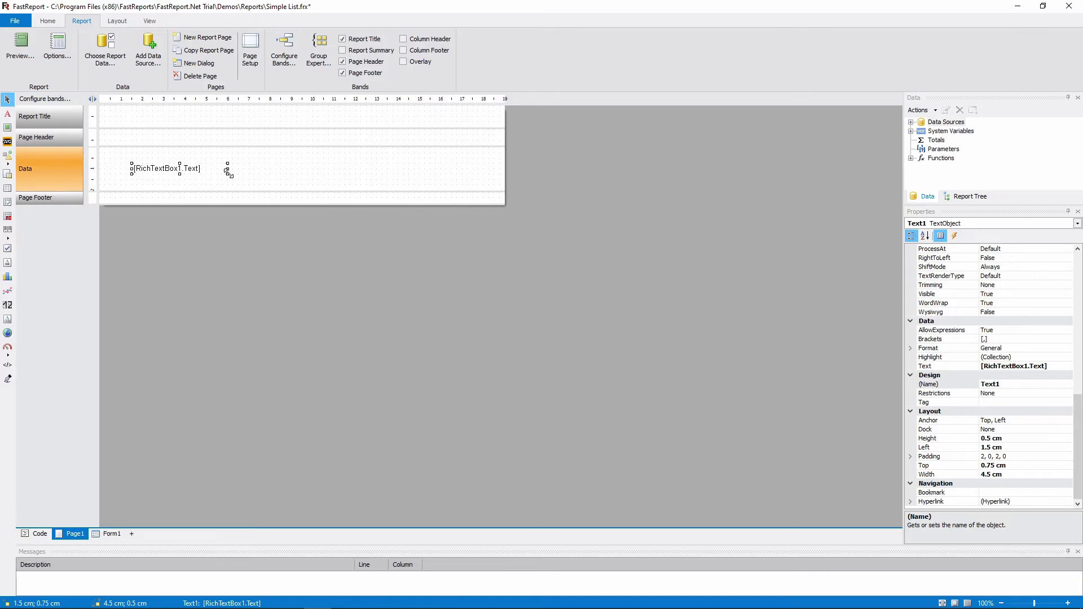
Preview the report, append several numbers to the rich text box in the dialog and check the text on the report page.
key(ctrl+p)
click(507, 310)
click(479, 316)
click(508, 310)
click(555, 333)
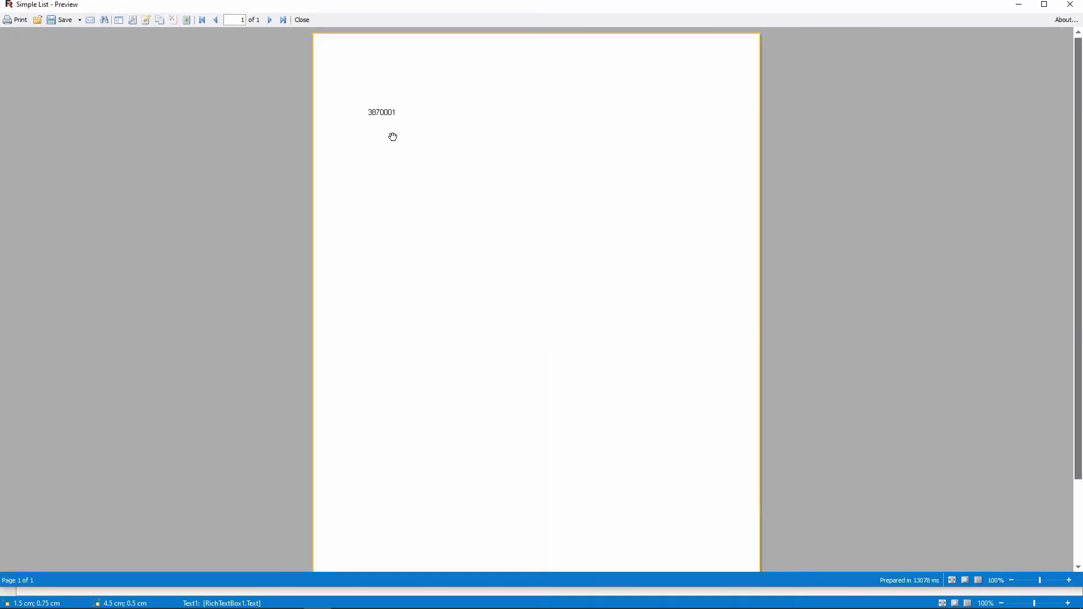
click(303, 20)
Make Form1 taller and place two radio buttons, one above the other, below the numeric up-down control.
click(102, 534)
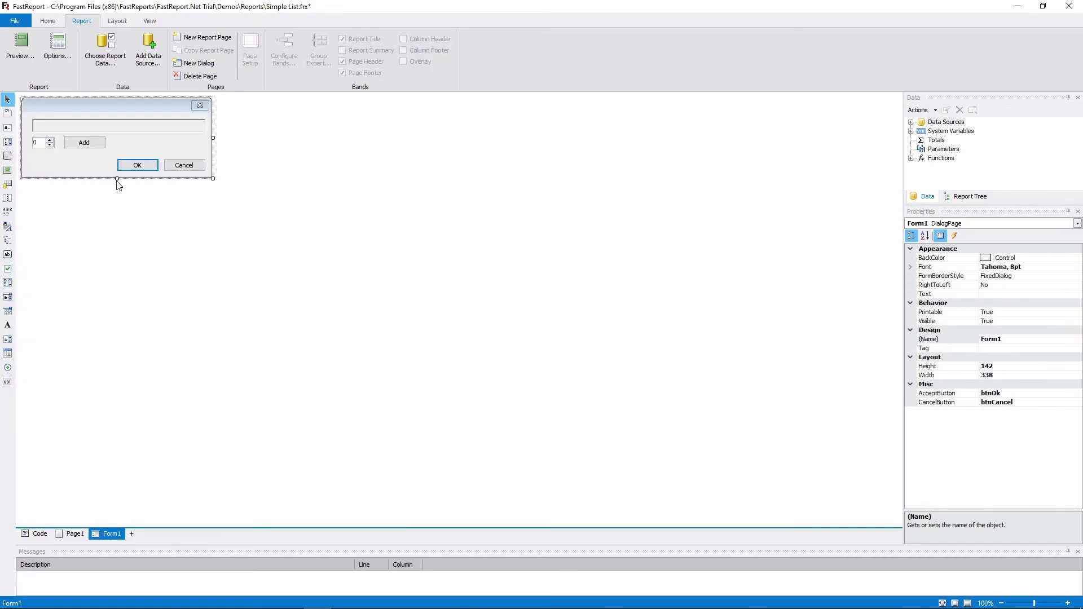
drag(118, 180, 122, 232)
click(7, 367)
click(35, 175)
key(ctrl+c)
key(ctrl+v)
click(35, 189)
Set the upper radio button's Checked property to True and its text to Button.
click(54, 175)
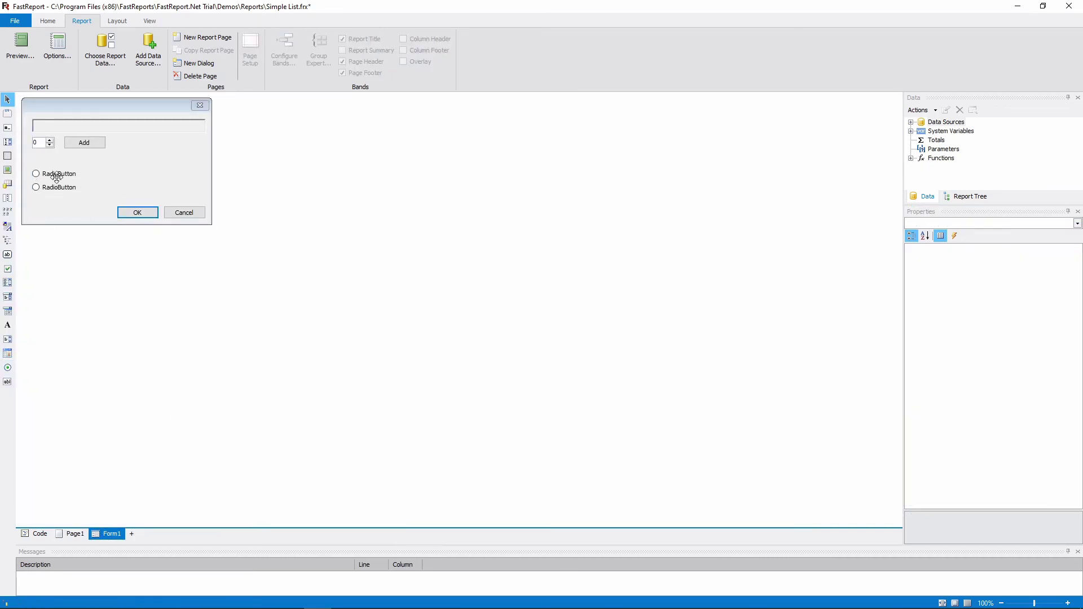
scroll(941, 404, down, 2)
scroll(941, 404, up, 2)
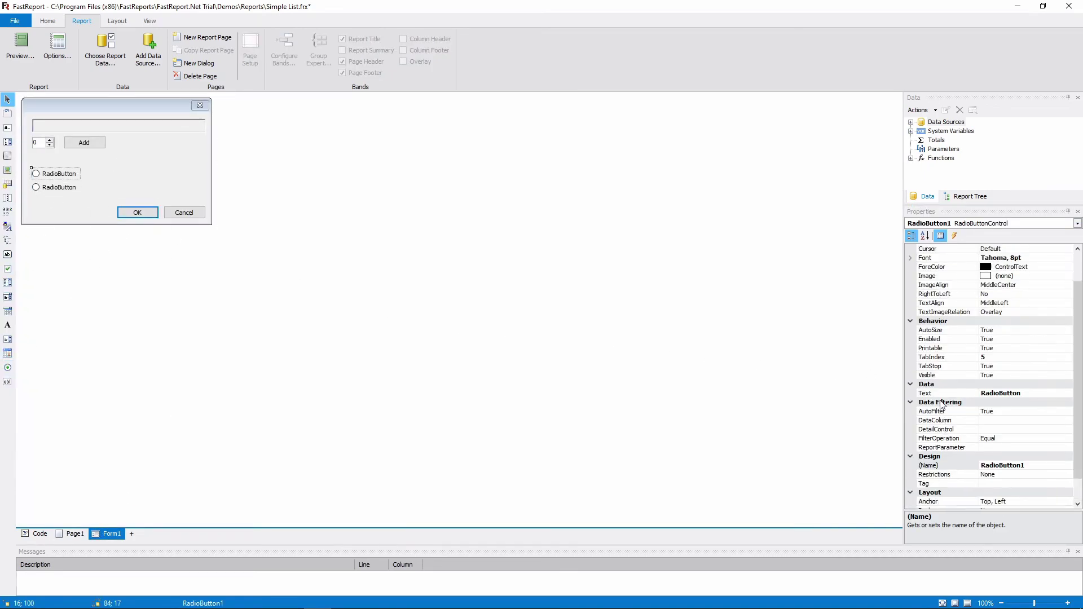
click(939, 276)
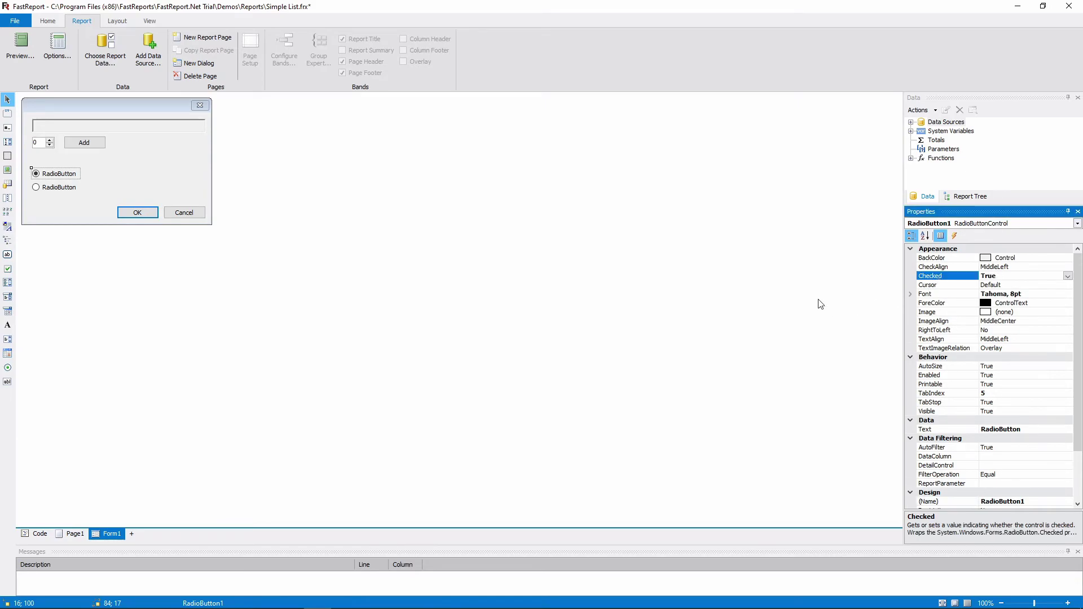
double_click(1021, 429)
text(Button)
key(Return)
Set the lower radio button's text to Numeric up-down.
click(73, 186)
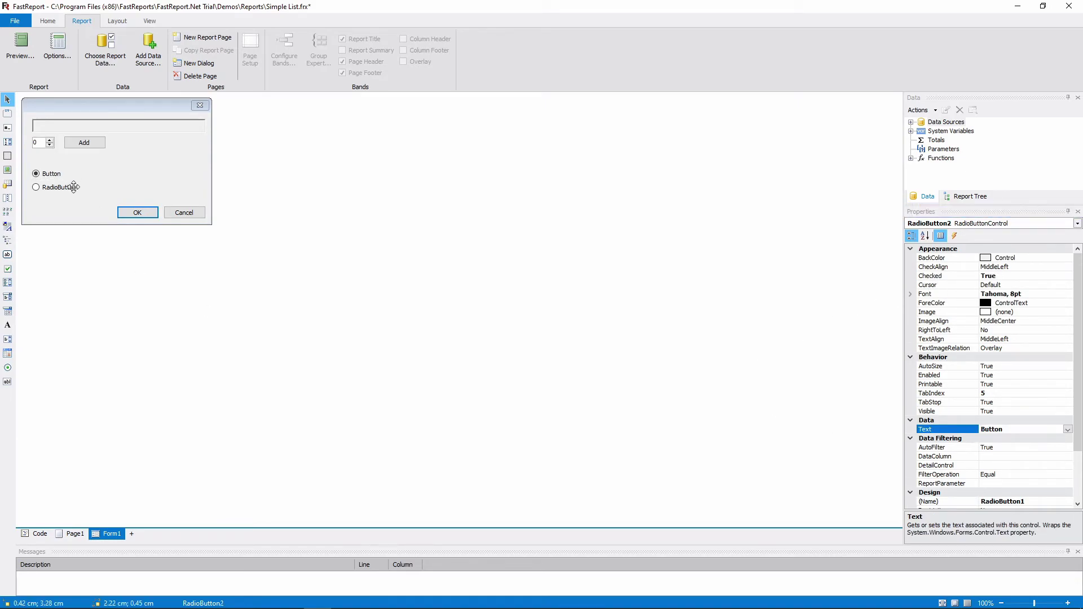
double_click(1025, 429)
text(Numeric up-)
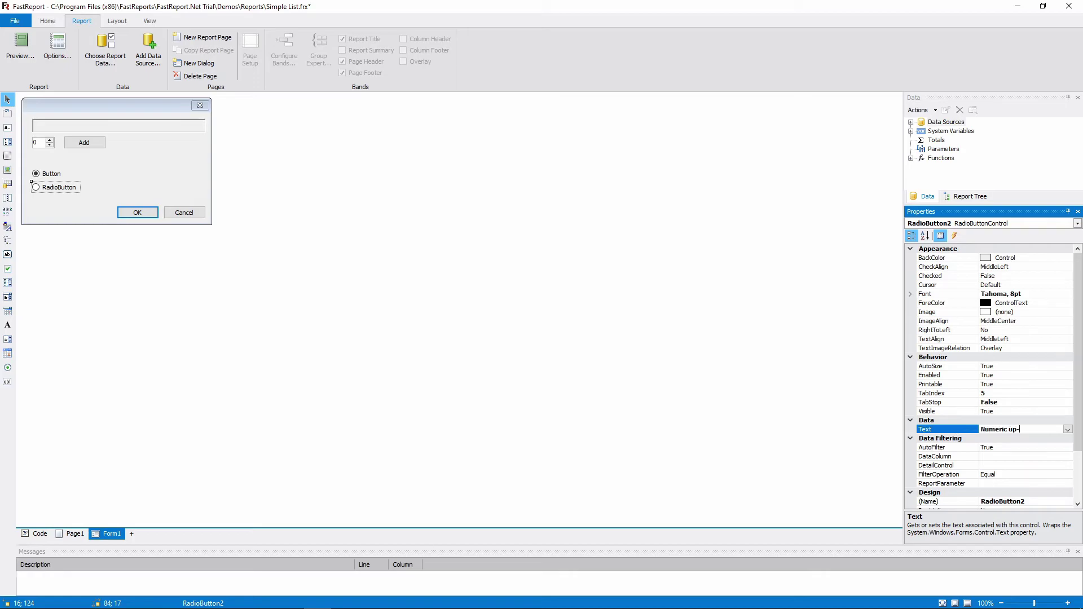
text(down)
key(Return)
Put the condition if (RadioButton1.Checked) before the statement in the Button1_Click handler and indent that statement.
click(29, 537)
click(74, 288)
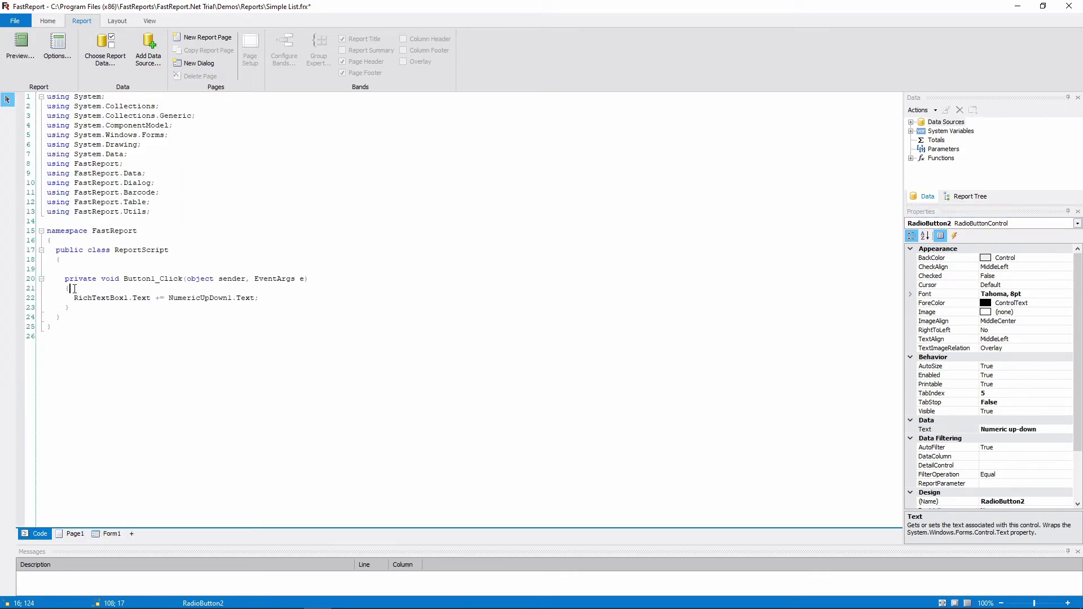
key(Return)
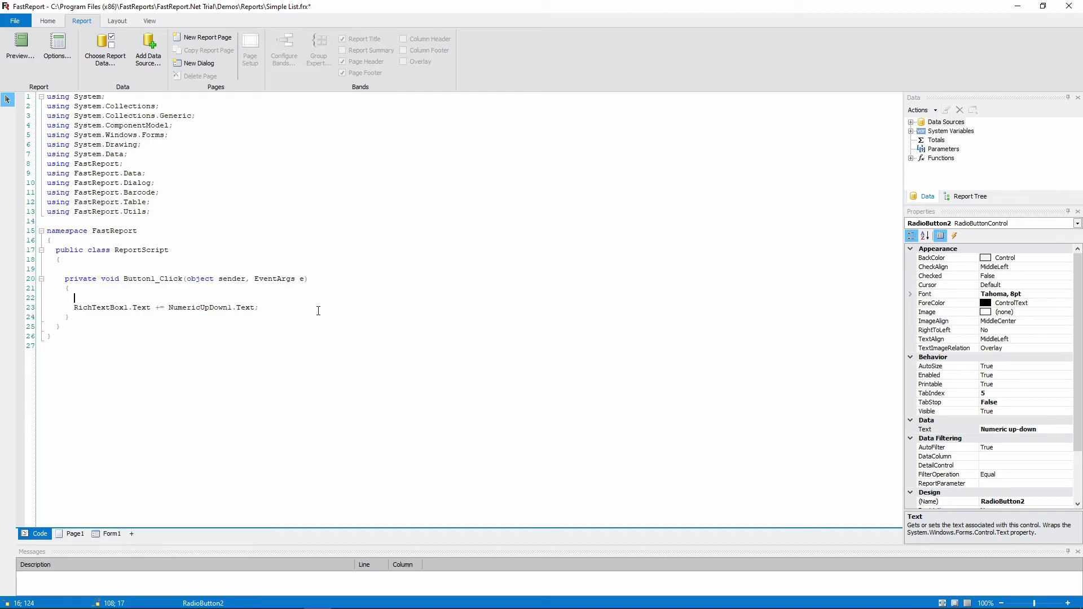
text((Radio)
key(ctrl+space)
key(Return)
text(.Check)
key(Return)
key(Down)
key(Home)
key(Tab)
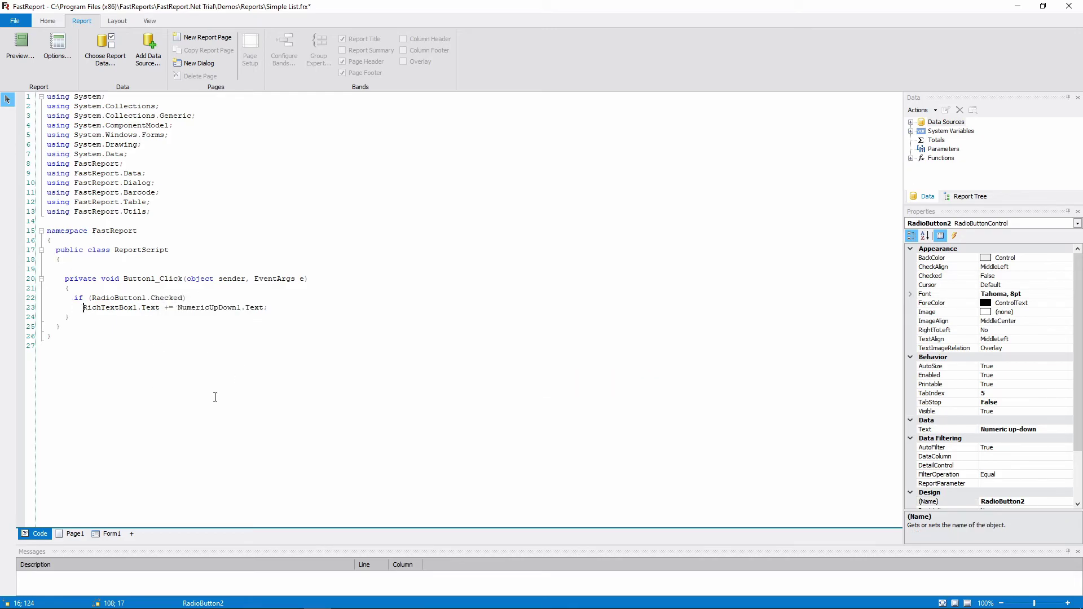
Create a TextChanged event handler for the numeric up-down control on Form1.
drag(108, 535, 83, 529)
click(85, 142)
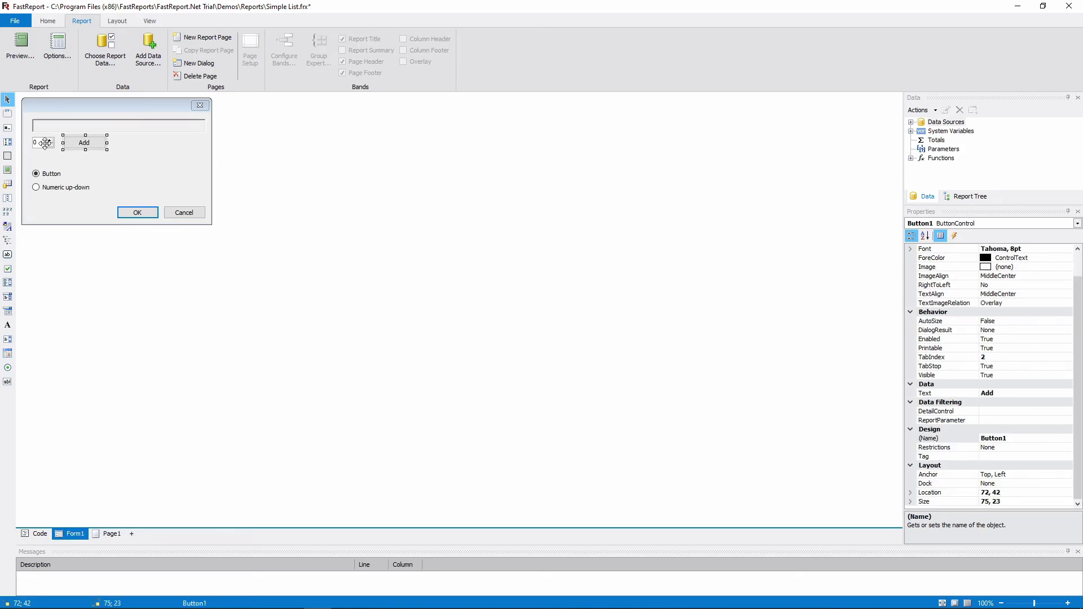
click(45, 143)
click(954, 236)
click(941, 394)
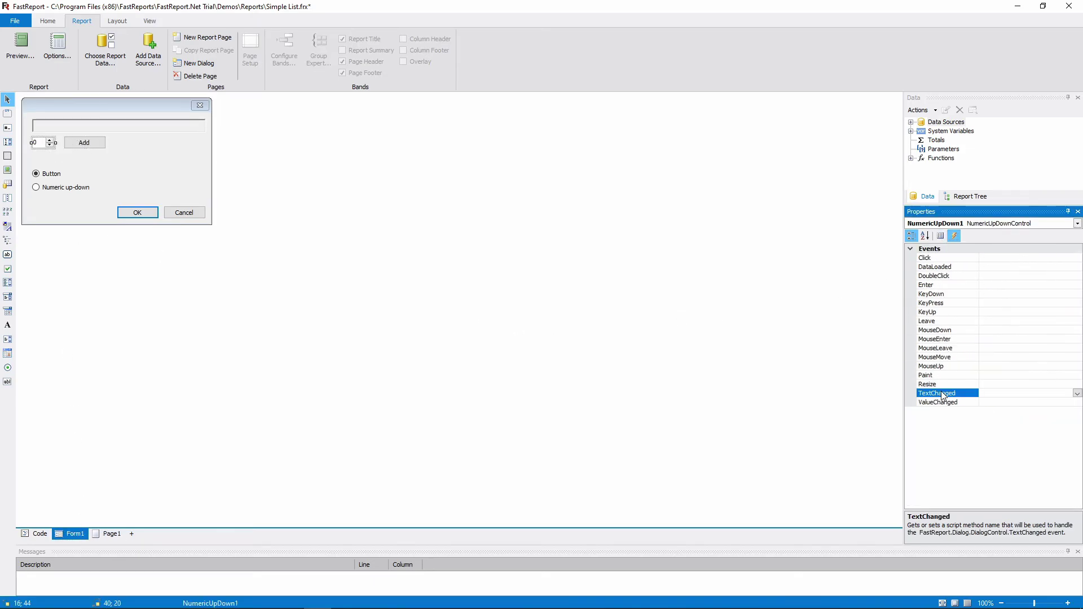
double_click(942, 394)
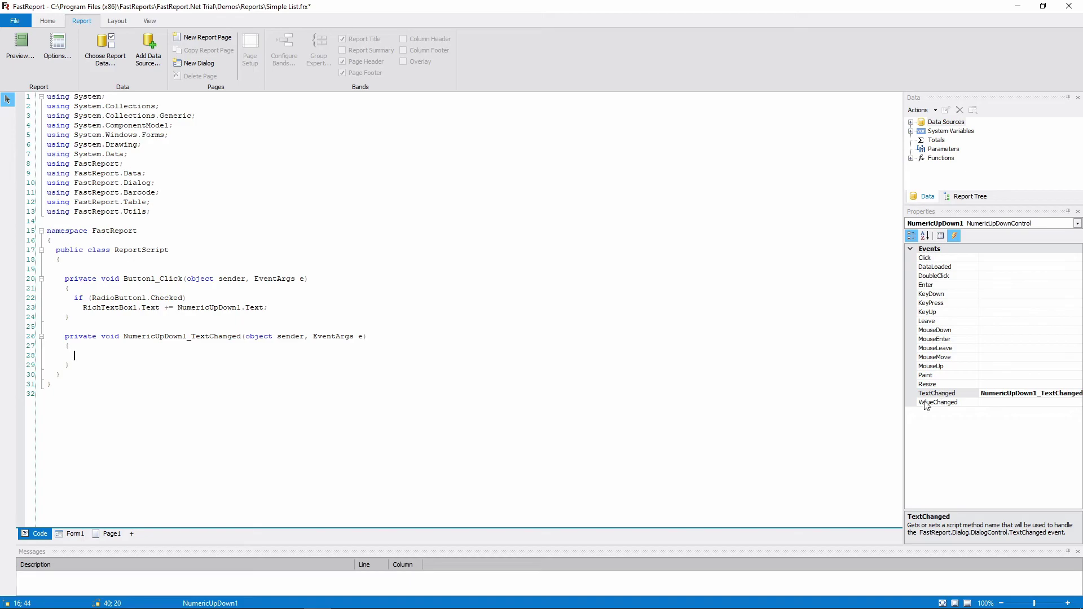
Copy the two code lines from Button1_Click into NumericUpDown1_TextChanged and make the copied condition check RadioButton2.
drag(266, 307, 46, 298)
right_click(110, 303)
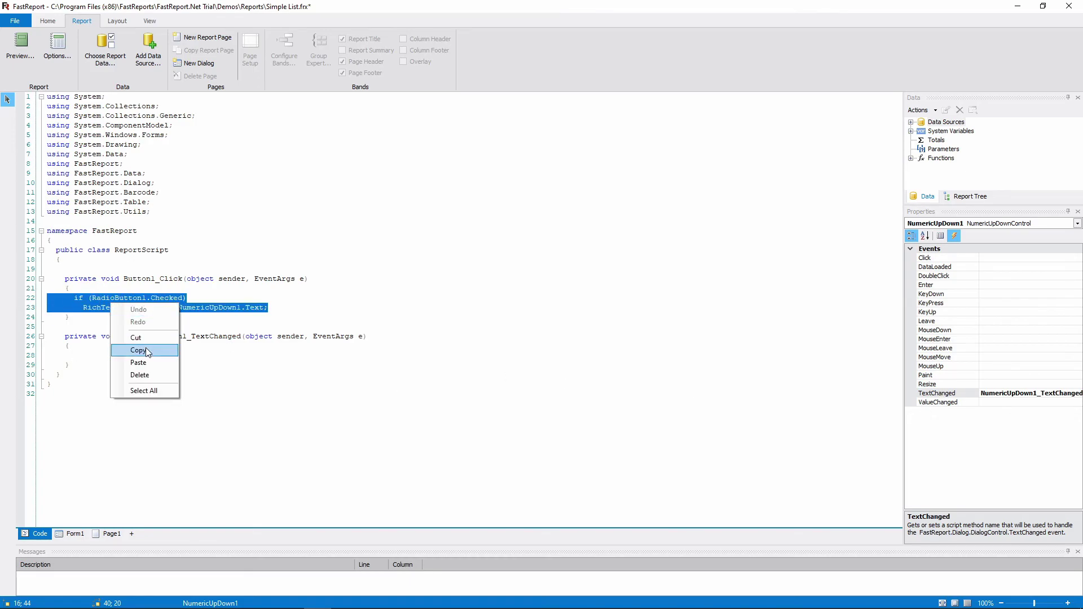
click(145, 349)
click(67, 357)
right_click(67, 356)
click(111, 416)
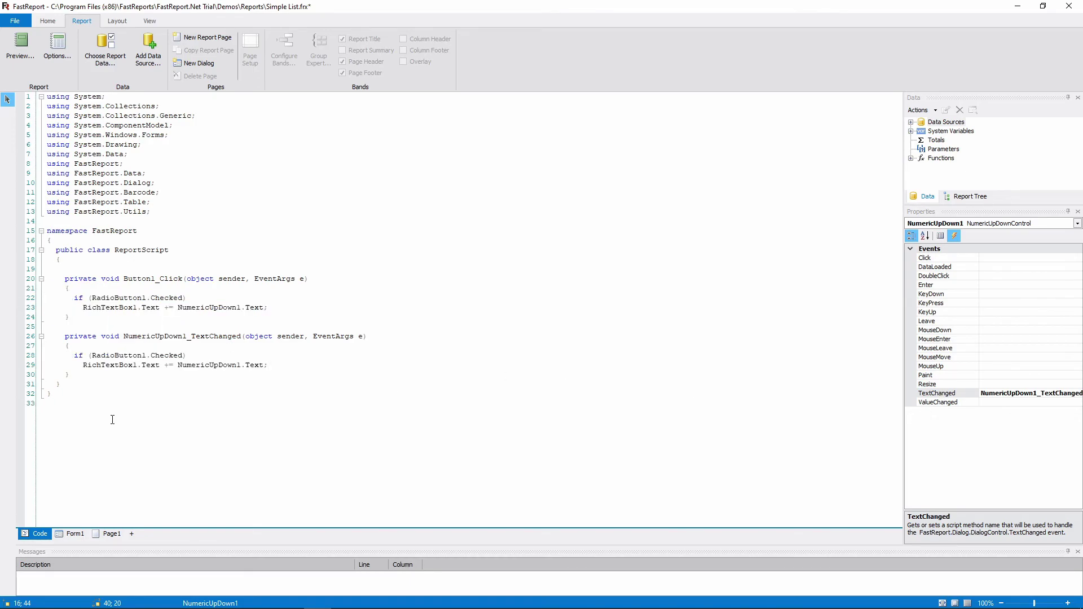
click(146, 355)
key(BackSpace)
text(2)
Preview the report, try adding numbers in both the Button and Numeric up-down modes, and check the resulting report page.
click(20, 45)
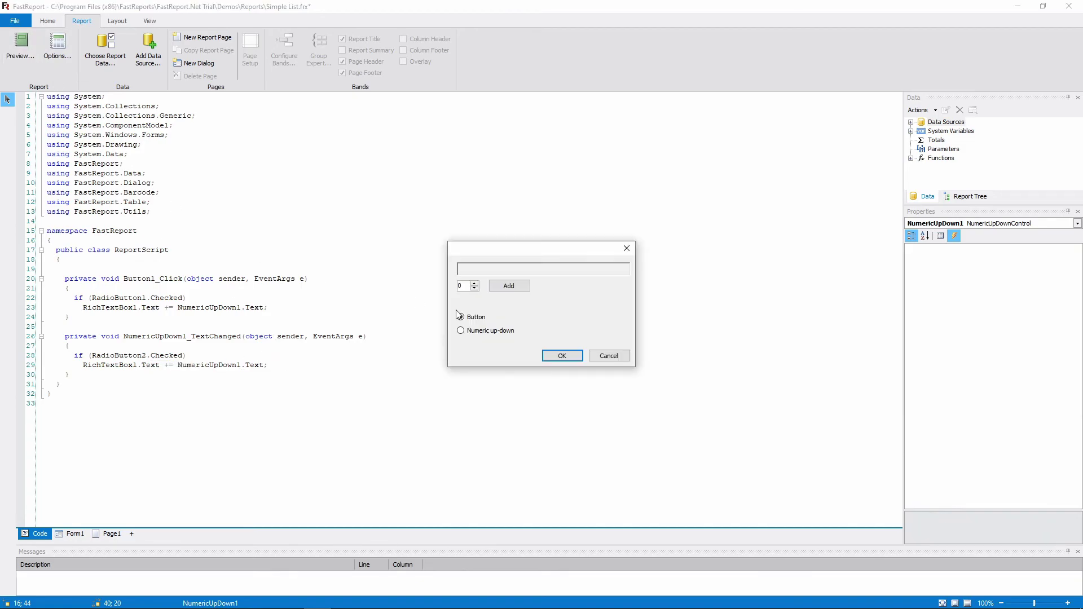
click(509, 287)
click(506, 287)
click(506, 288)
click(478, 333)
drag(477, 288, 477, 288)
click(474, 282)
click(475, 289)
click(564, 355)
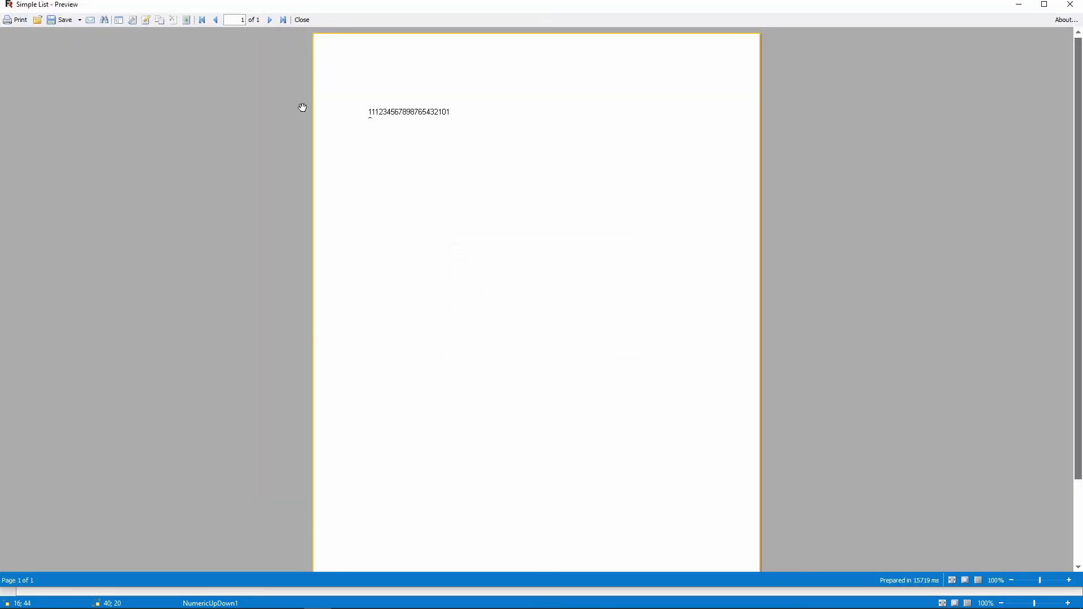
click(302, 19)
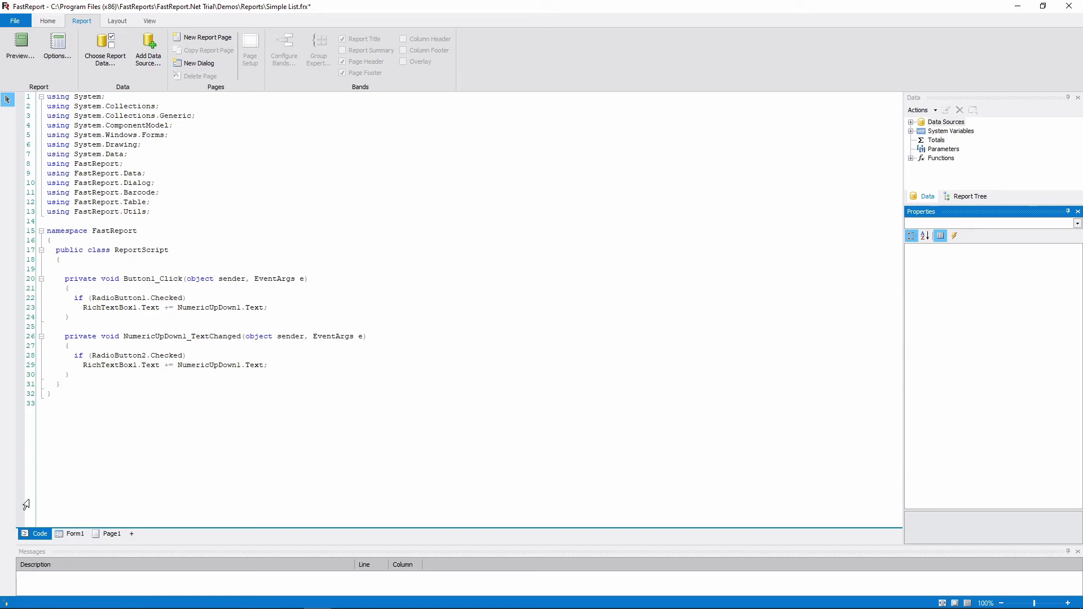
Move both radio buttons on Form1 up beside the Add button.
click(78, 535)
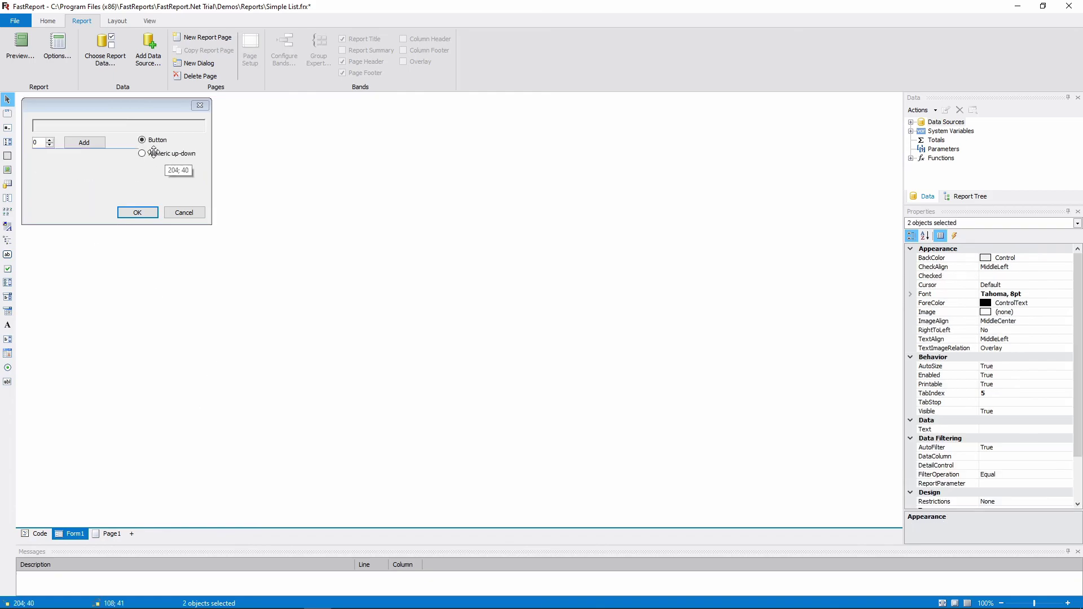
drag(149, 149, 152, 151)
Make Form1 taller and add a 121 by 97 list view below the numeric up-down control.
click(121, 227)
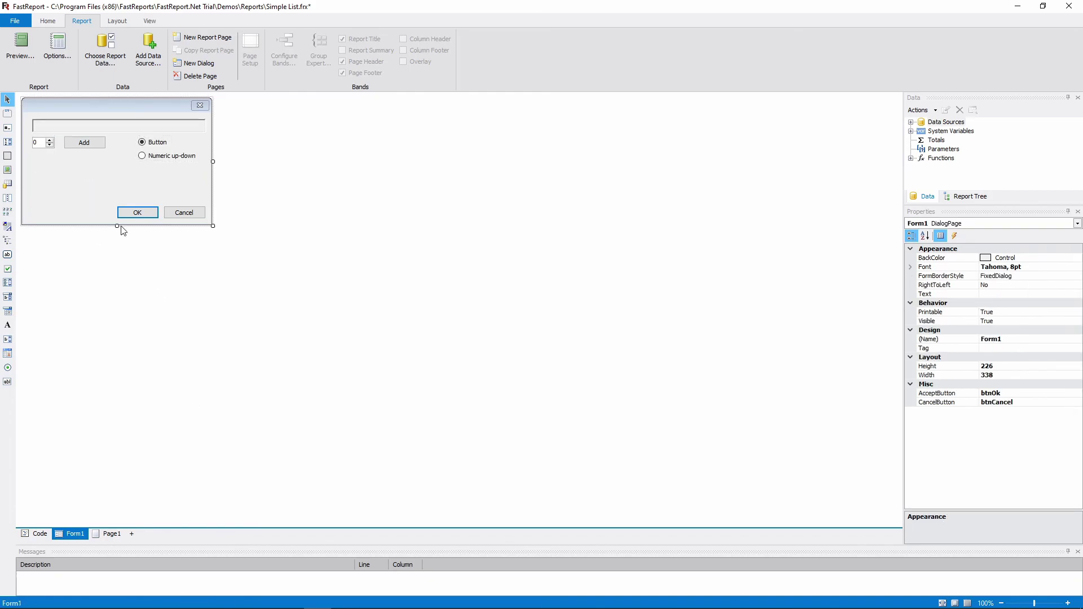
drag(123, 230, 123, 299)
click(8, 211)
click(43, 192)
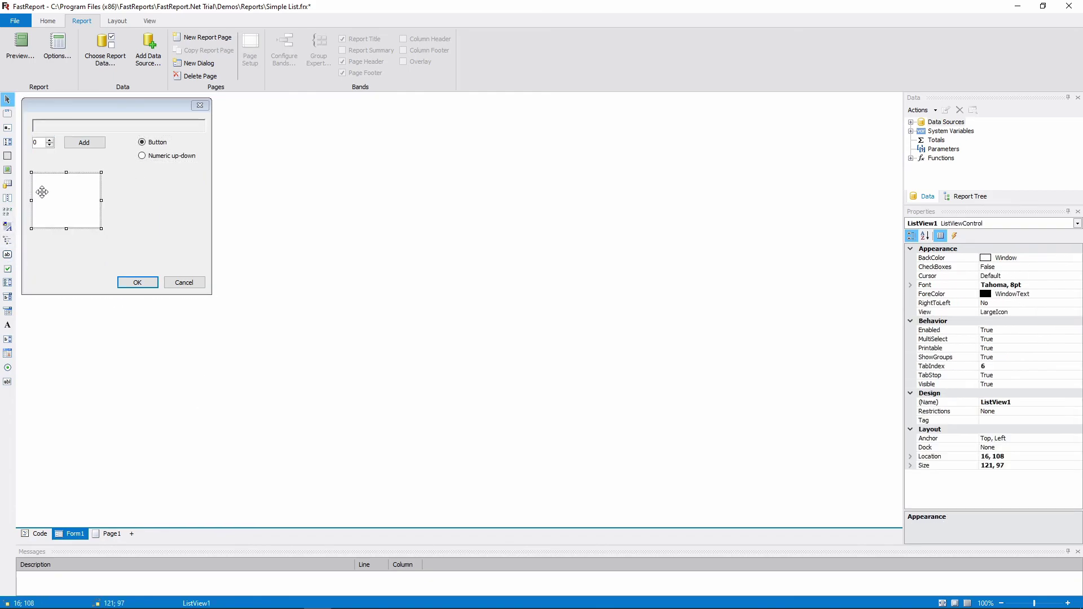
click(8, 240)
click(138, 177)
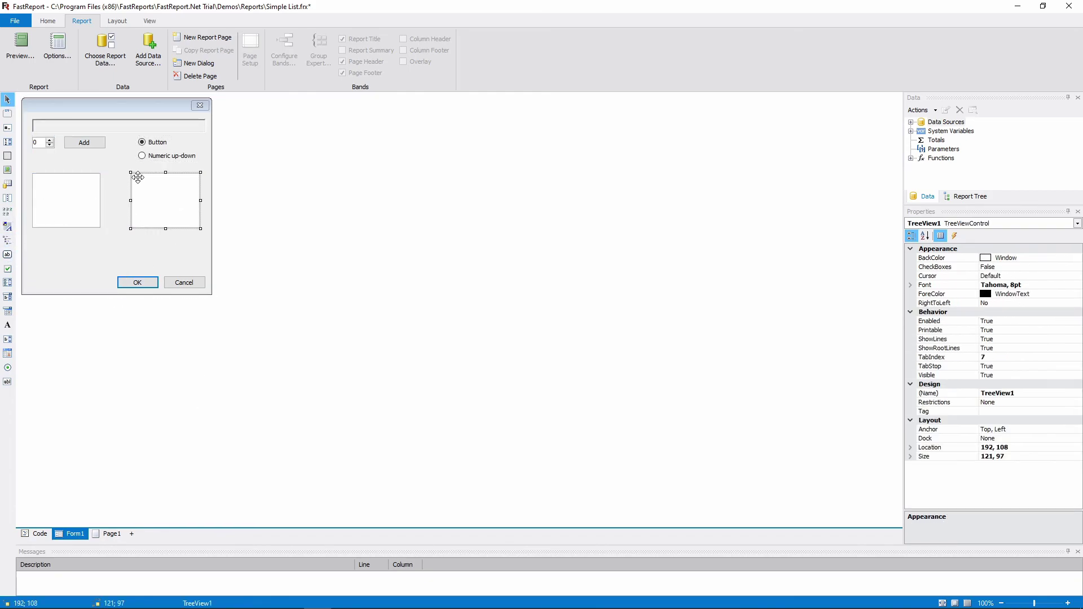
right_click(138, 177)
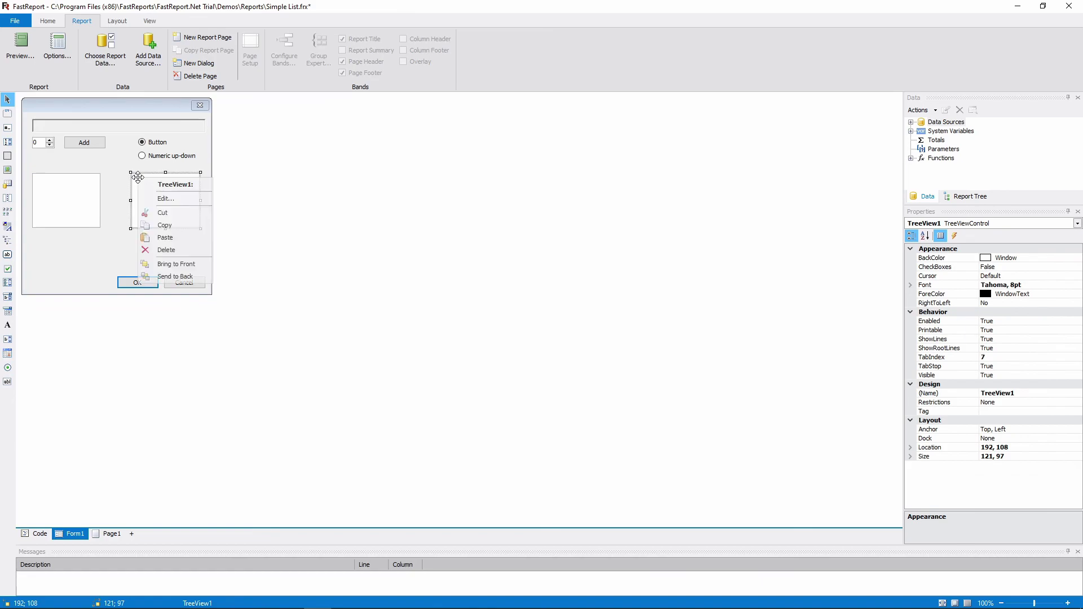
click(164, 250)
Widen the list view to span nearly the whole form and add a button directly below it.
click(93, 197)
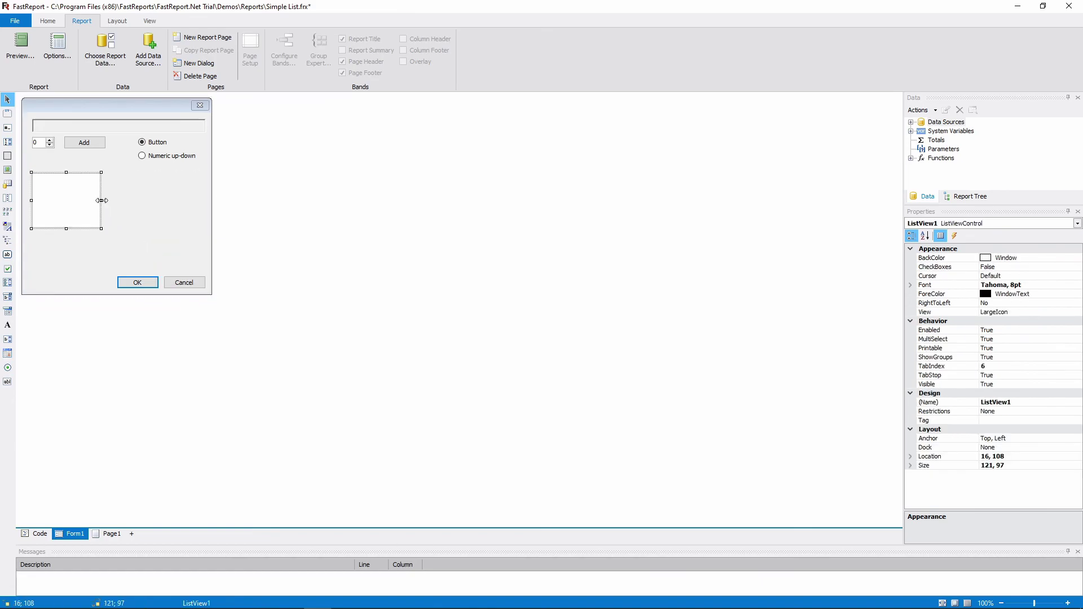
drag(102, 201, 209, 193)
click(8, 254)
click(32, 232)
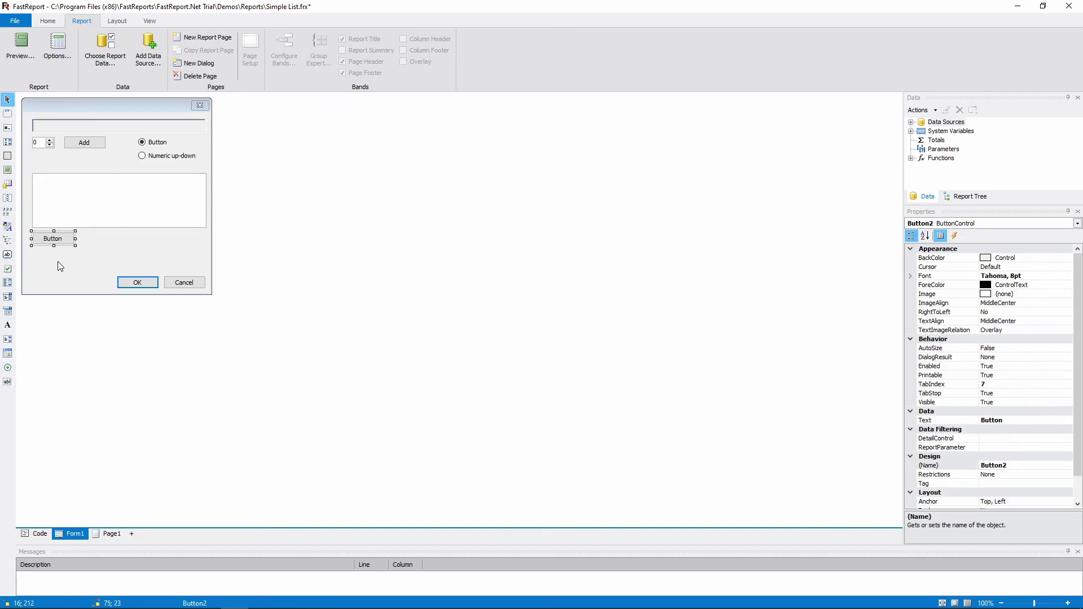
Create the new button's click handler with the statement ListView1.Items.Add(RichTextBox1.Text);.
double_click(57, 237)
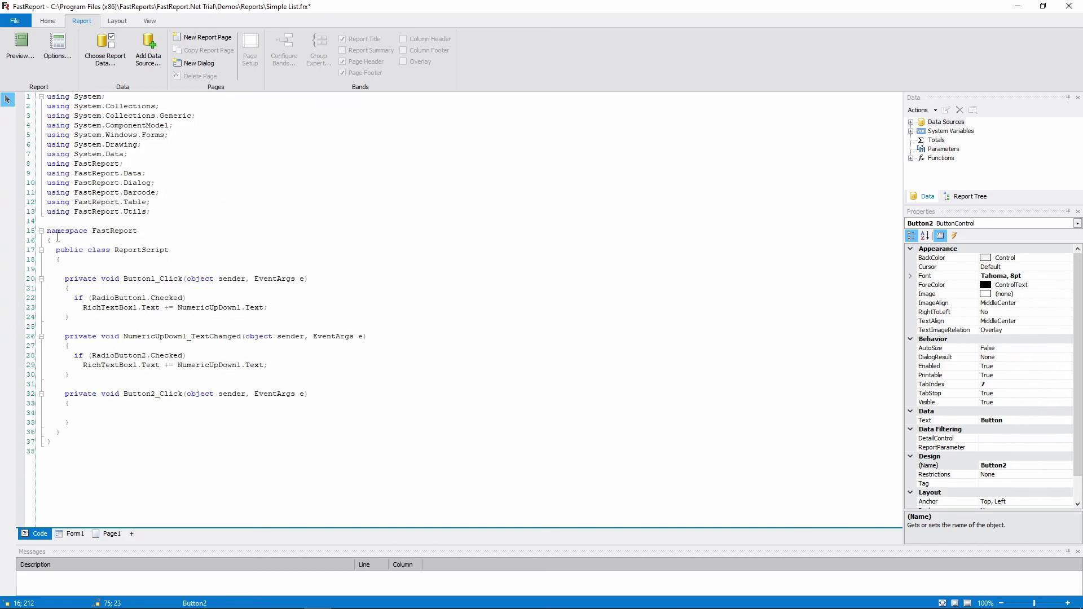
text(ListView1.Ite)
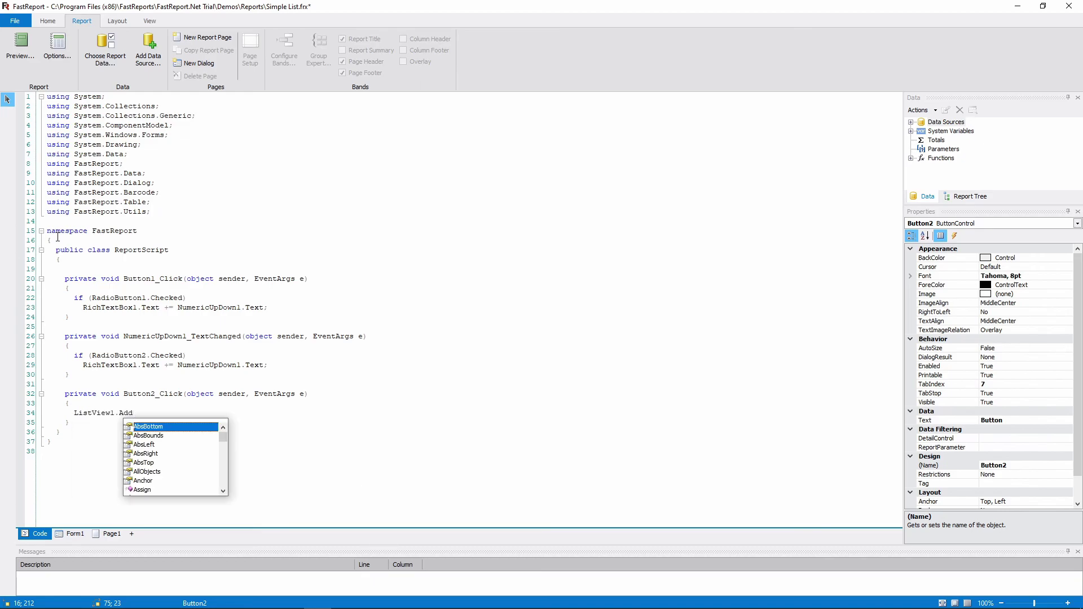
text(ms.)
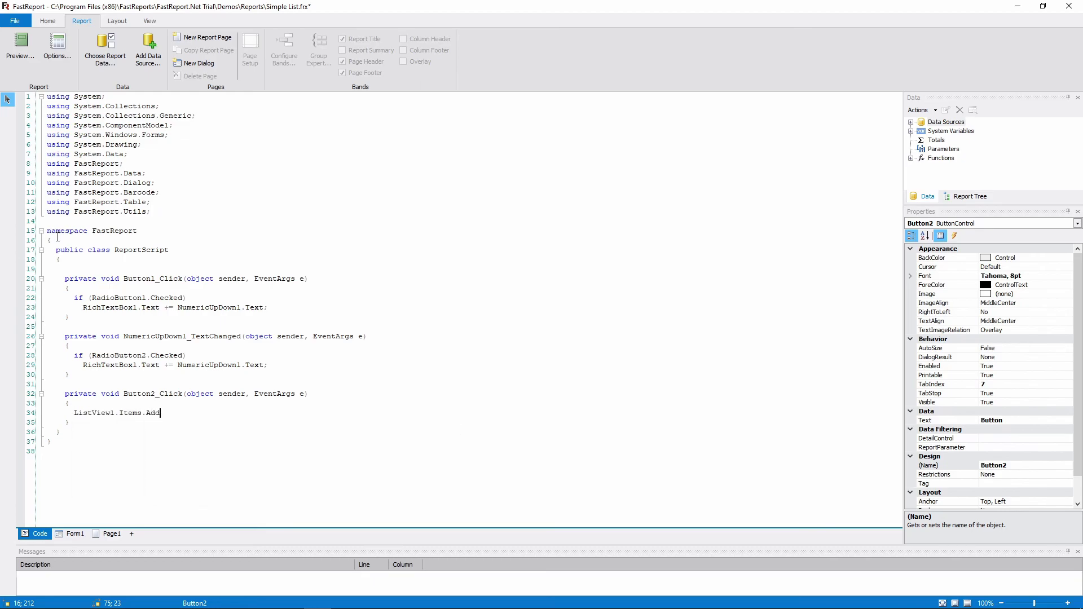
text(();)
drag(83, 365, 160, 365)
key(ctrl+c)
click(164, 412)
key(ctrl+v)
Preview the dialog in Numeric up-down mode, add the rich text box content to the list view several times and close the dialog.
click(74, 534)
click(20, 48)
click(566, 264)
click(475, 248)
click(487, 348)
click(487, 348)
click(486, 349)
click(486, 349)
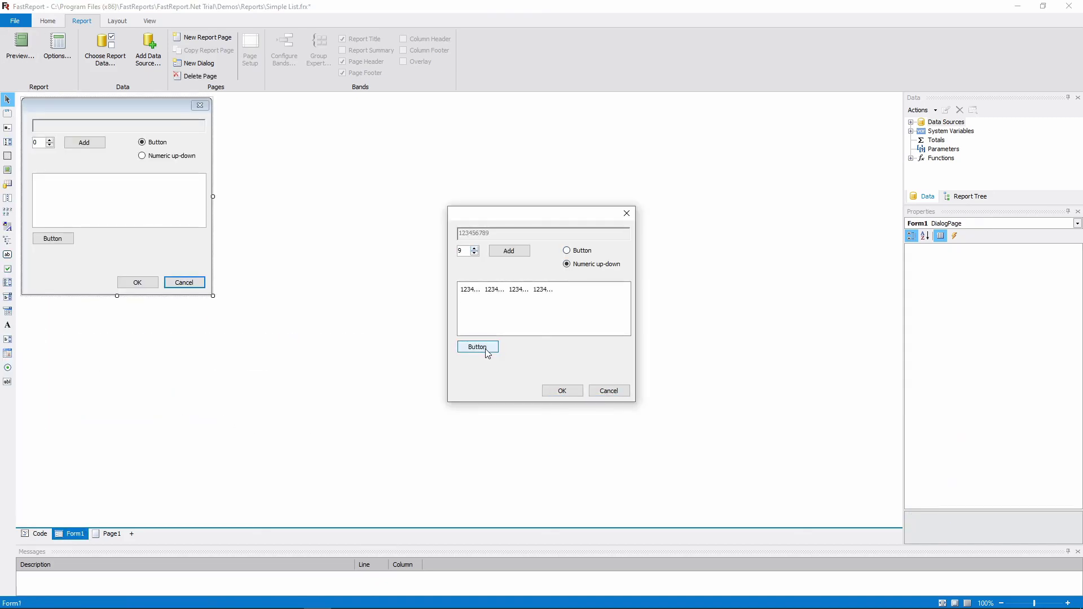
click(626, 214)
Add another button to Form1 below the list view's button and create its click handler.
click(8, 255)
click(48, 257)
double_click(48, 257)
Reuse the list view statement from Button2_Click in Button3_Click, changed to ListView1.Items.Add("Text");.
drag(250, 413, 72, 415)
key(ctrl+c)
click(79, 461)
key(ctrl+v)
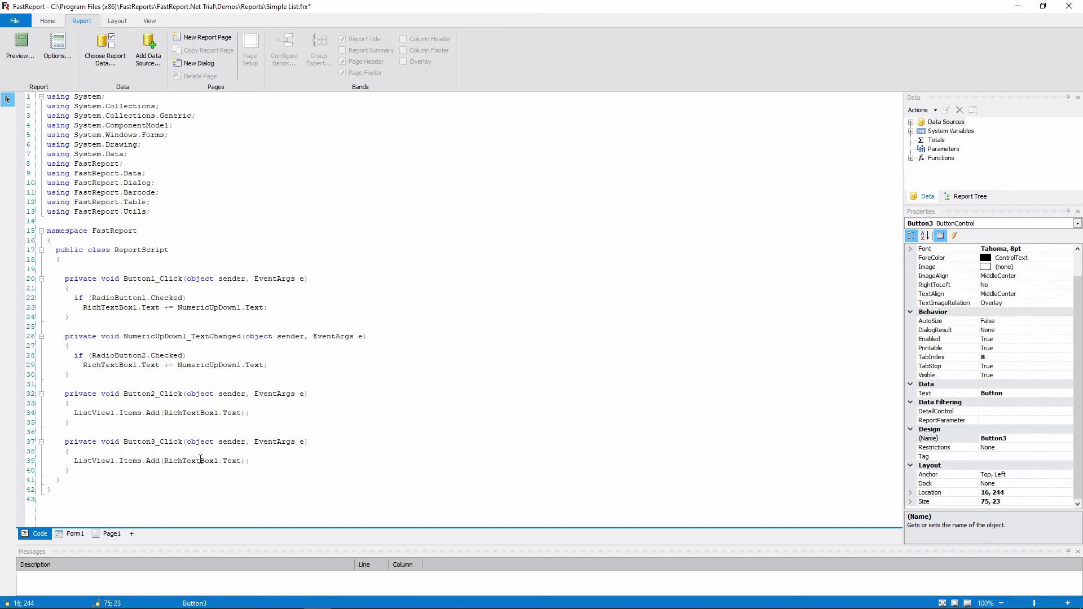
drag(241, 461, 164, 461)
text("Text")
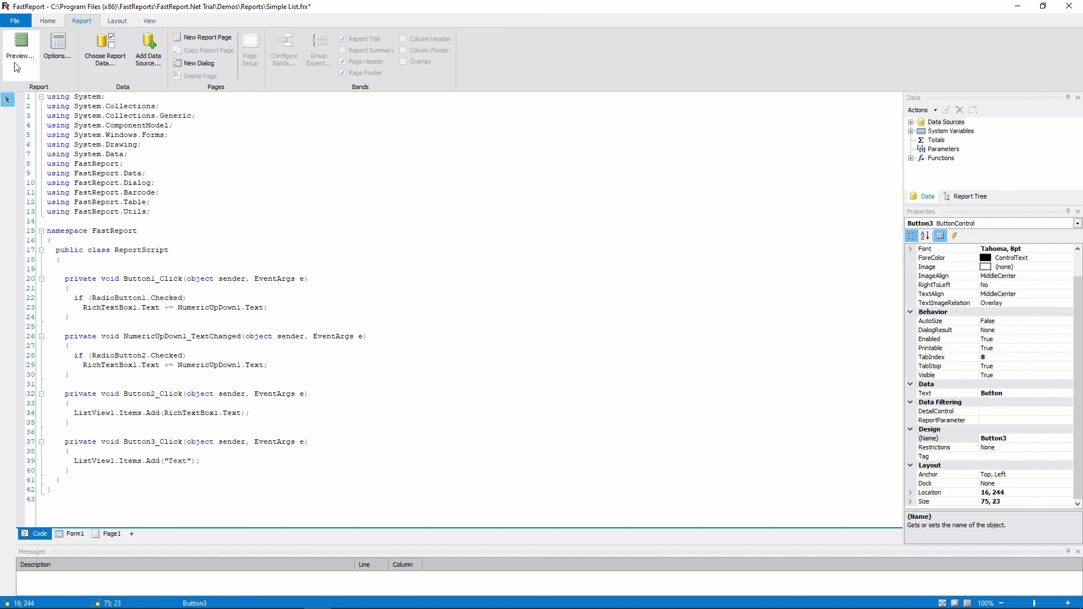
Preview the dialog and add both fixed Text items and the rich text box content to the list view.
click(16, 67)
click(477, 366)
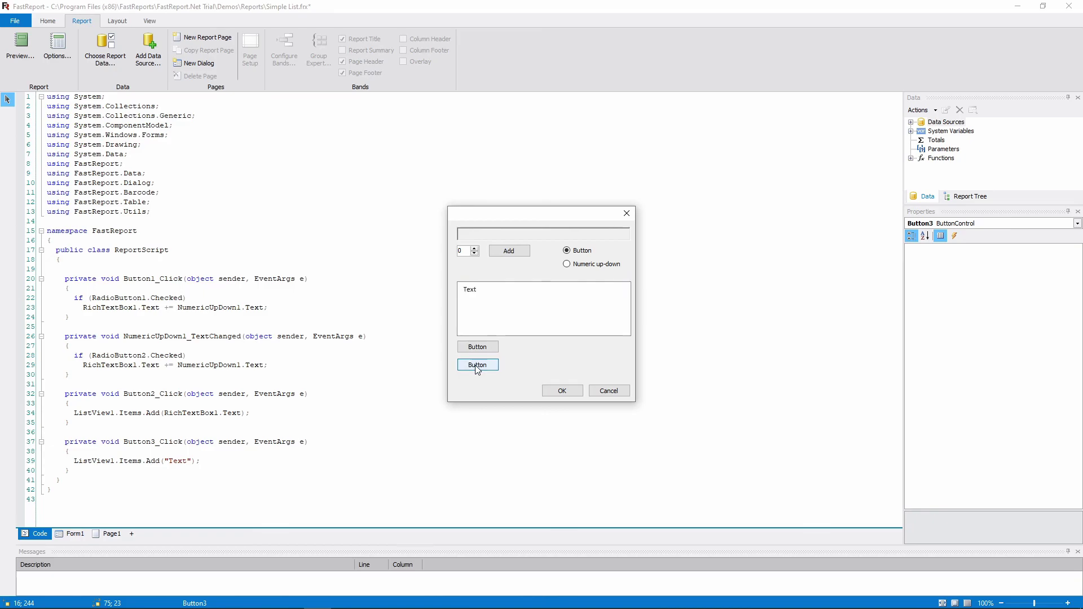
click(478, 366)
click(477, 366)
click(478, 366)
click(477, 366)
click(507, 251)
click(507, 252)
click(508, 251)
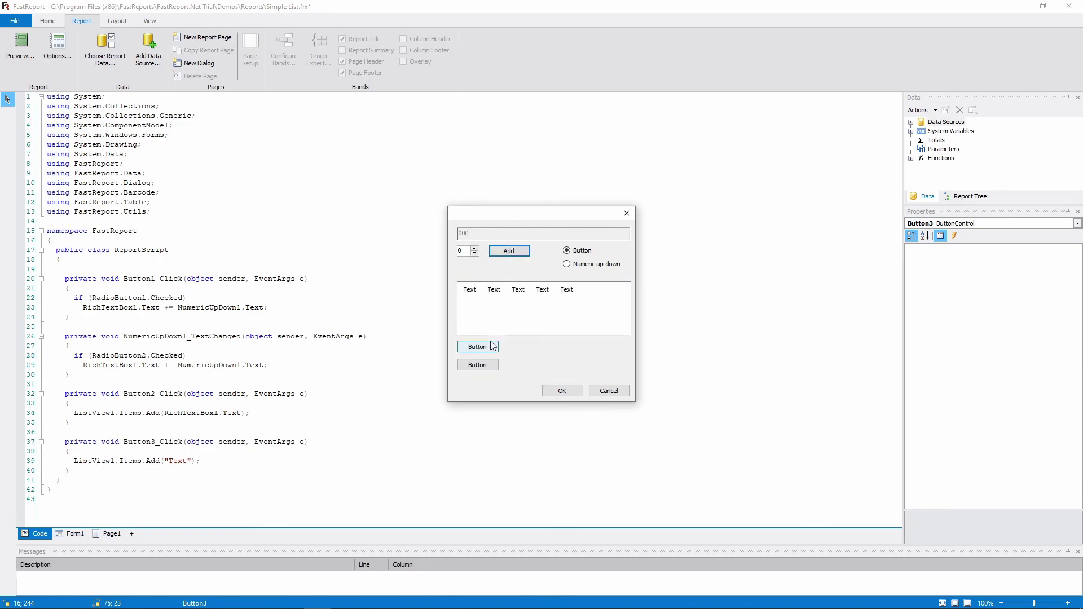
click(478, 347)
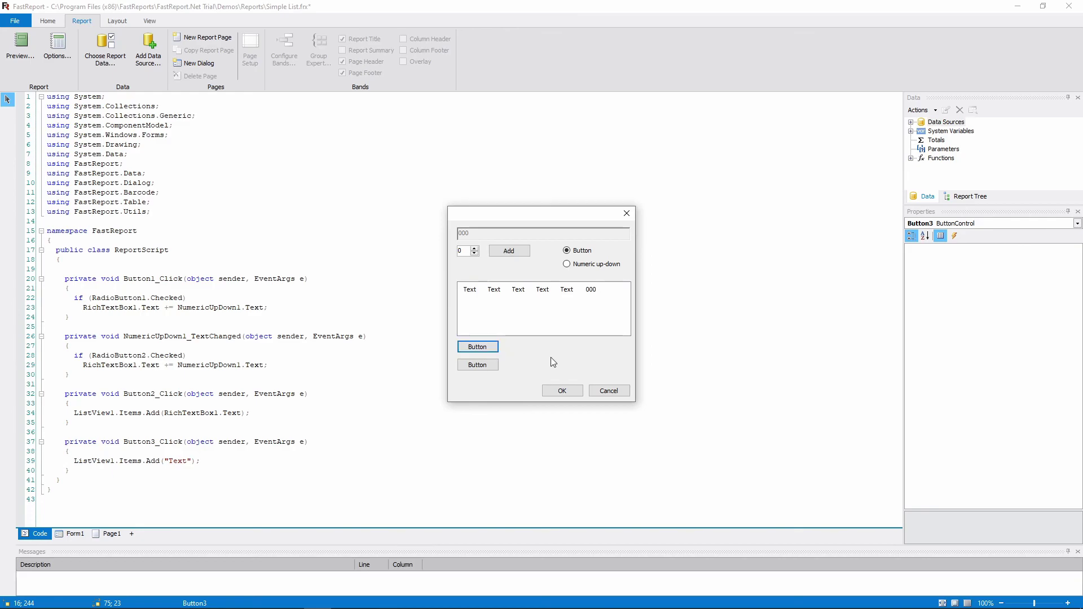